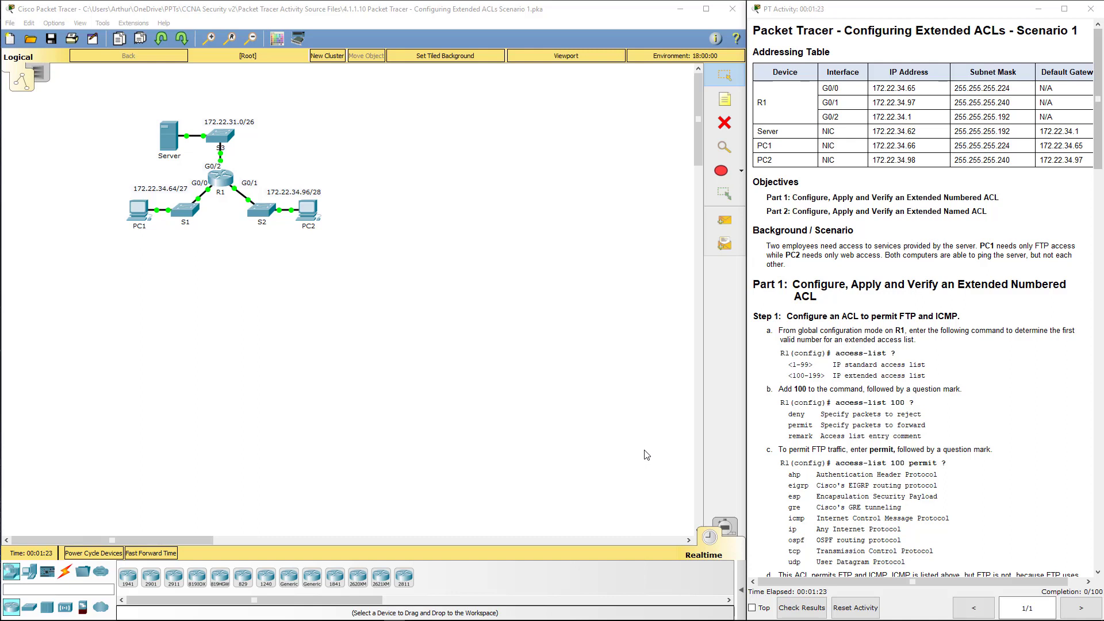
Step: Open router R1's device window from the Logical workspace topology
click(395, 353)
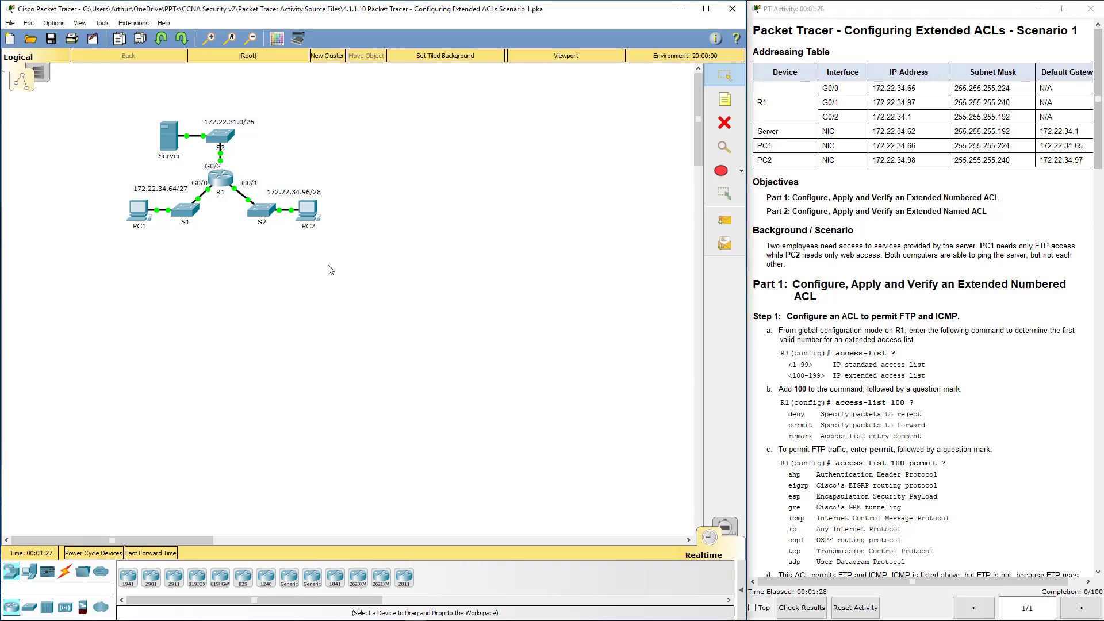
Step: Open R1's CLI and enter global configuration mode with enable and conf t
click(221, 178)
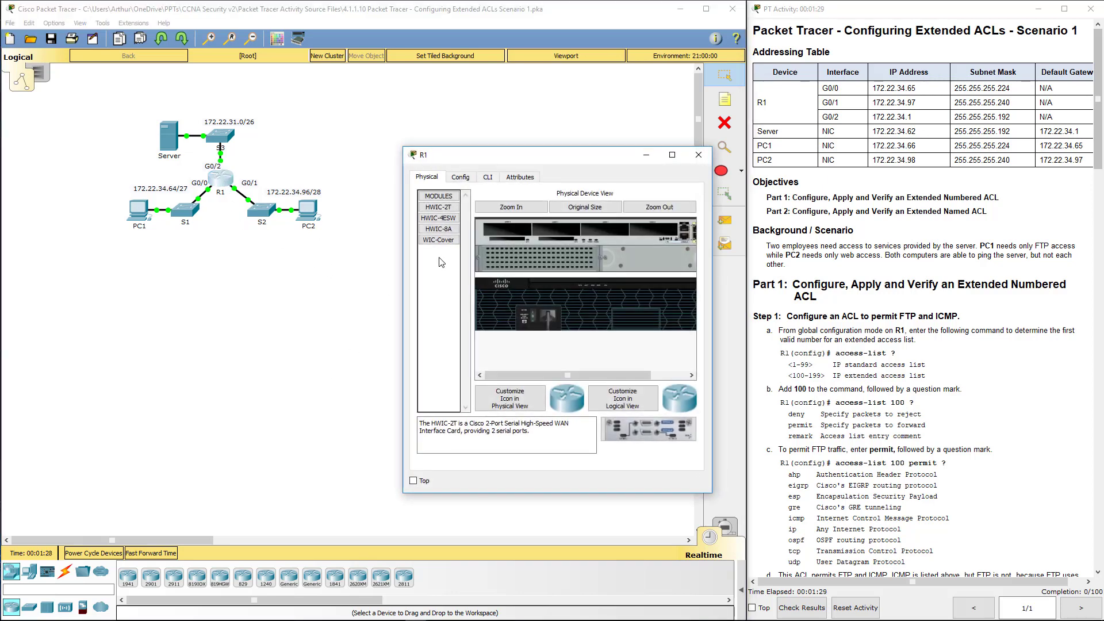
click(488, 178)
key(Return)
key(Return)
text(en)
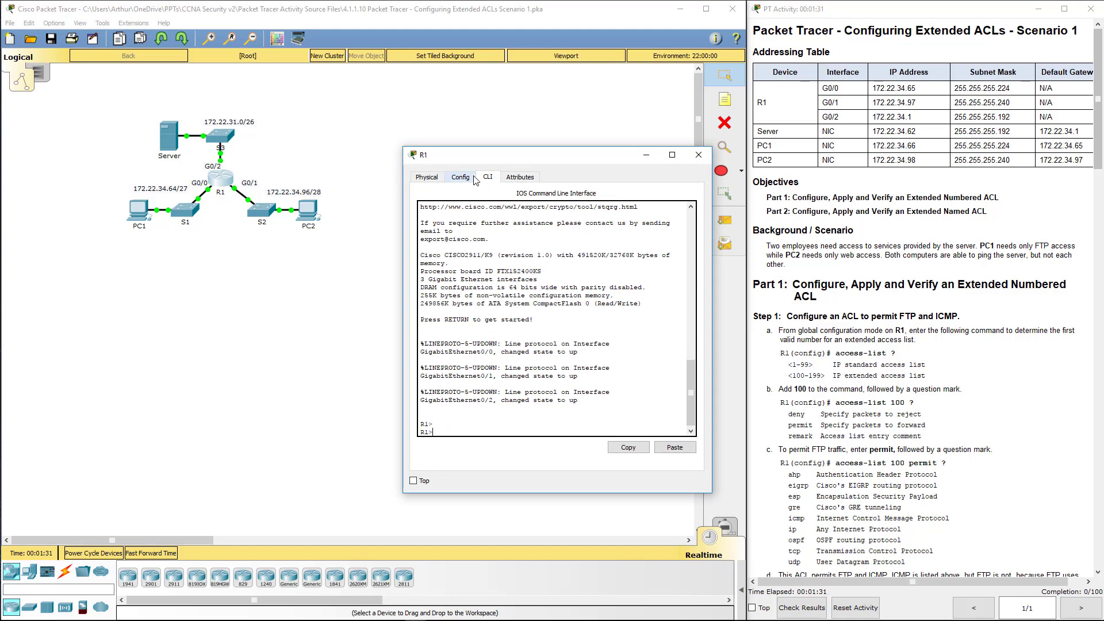
key(Return)
text(cond)
text( t)
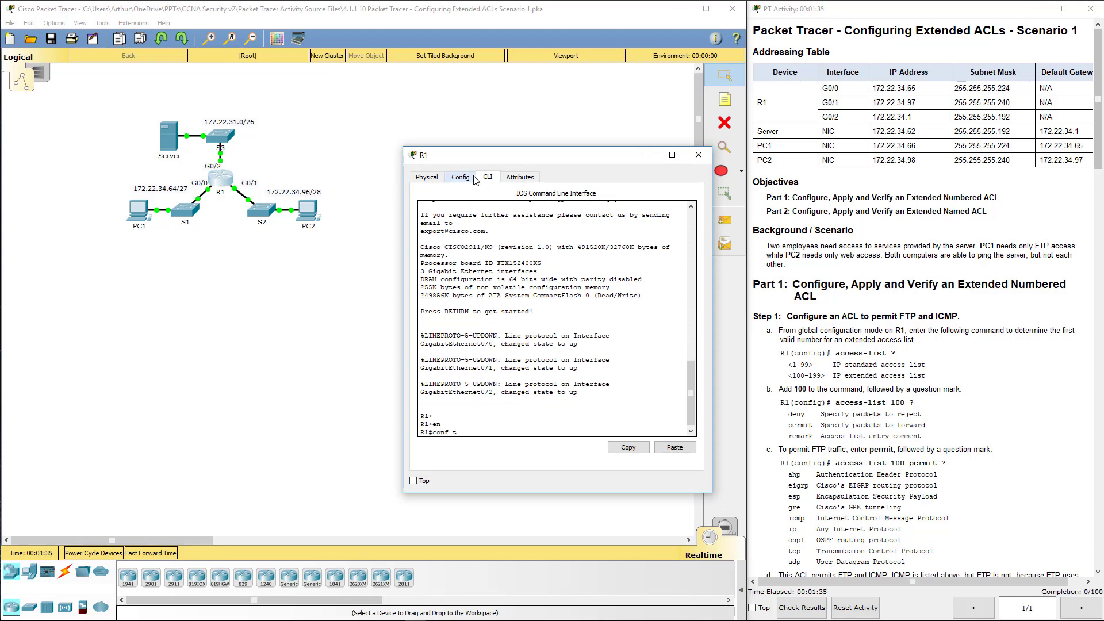
key(Return)
key(Return)
key(Return)
Step: Show help for access-list, access-list 100, and access-list 100 permit
text(acc)
key(Tab)
text(?)
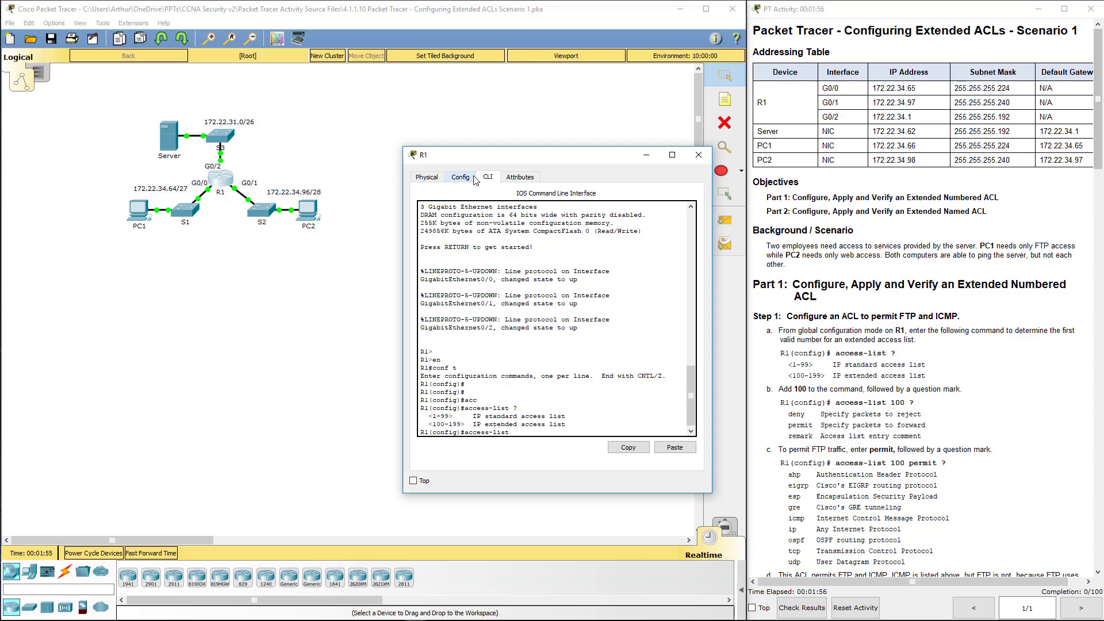
text(00 ?)
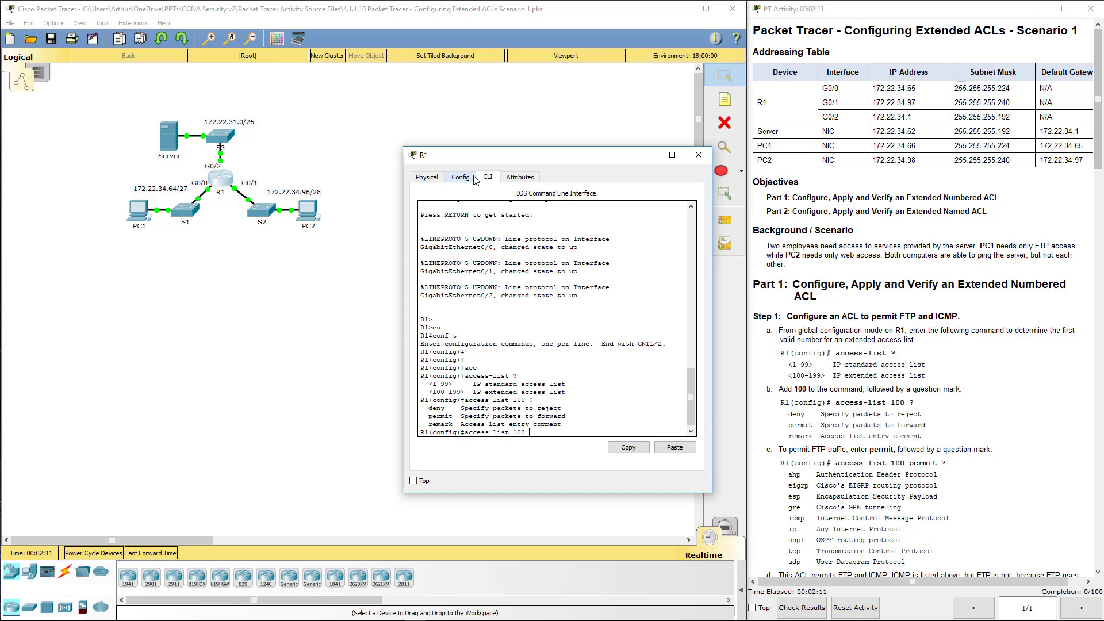
text(per)
key(Tab)
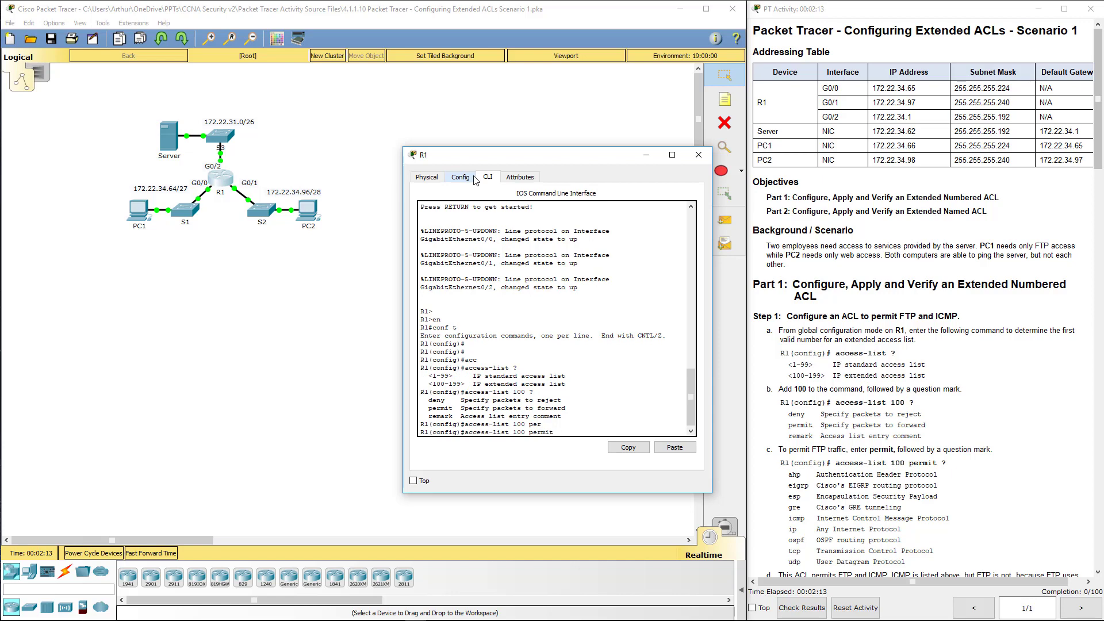
Step: List the permit protocol options and compare ip against the FTP and ICMP requirements in Step 1
text(?)
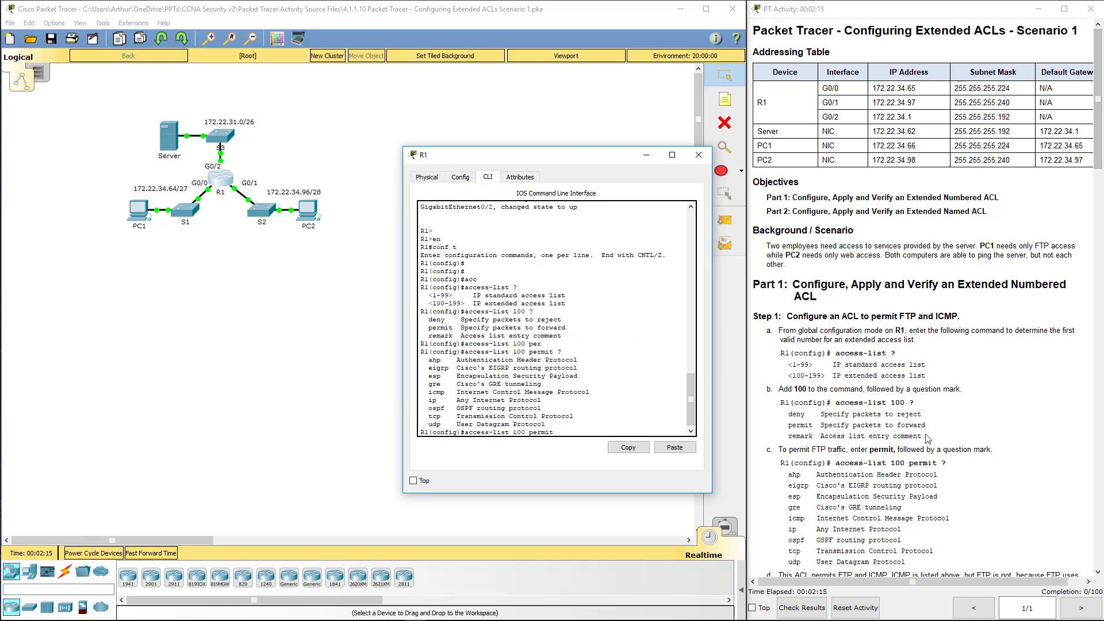
click(923, 448)
scroll(919, 451, down, 3)
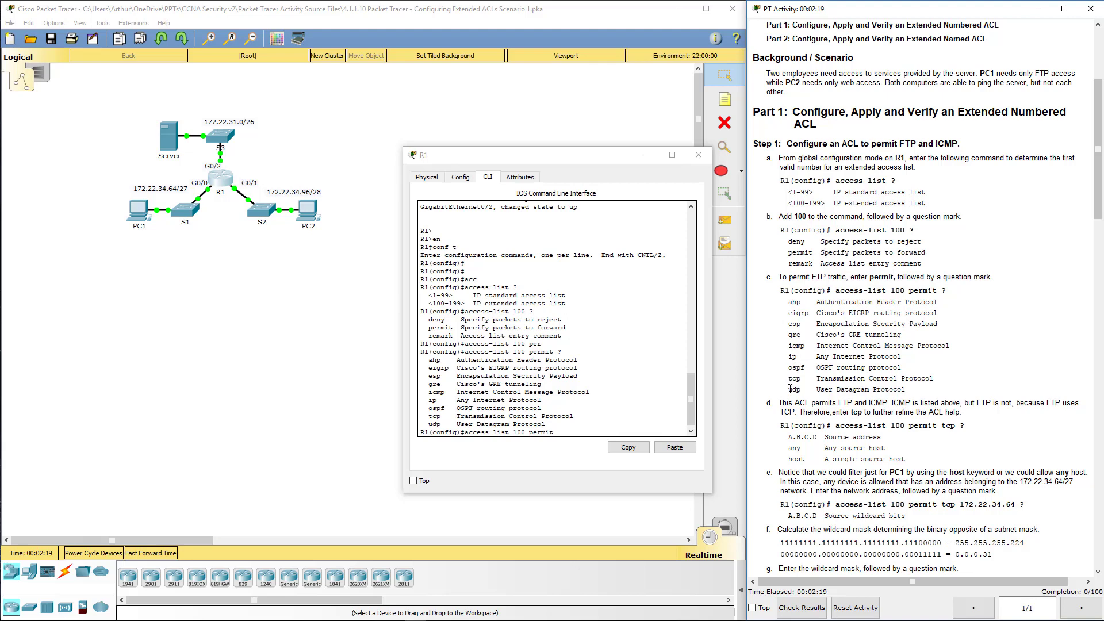
double_click(792, 357)
double_click(906, 144)
double_click(943, 144)
double_click(790, 356)
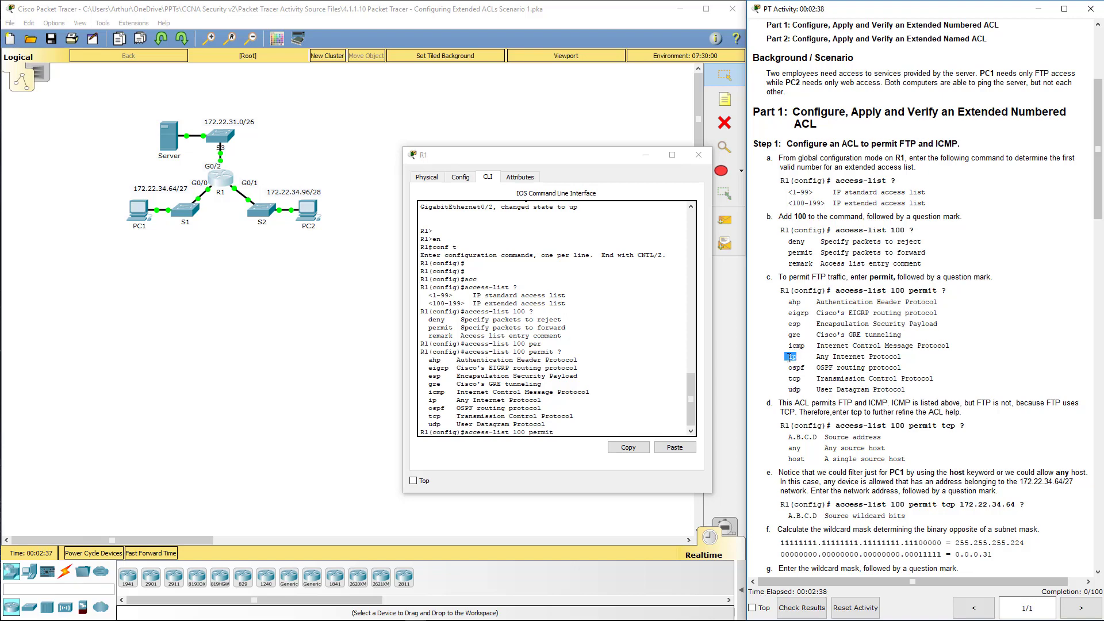
click(566, 430)
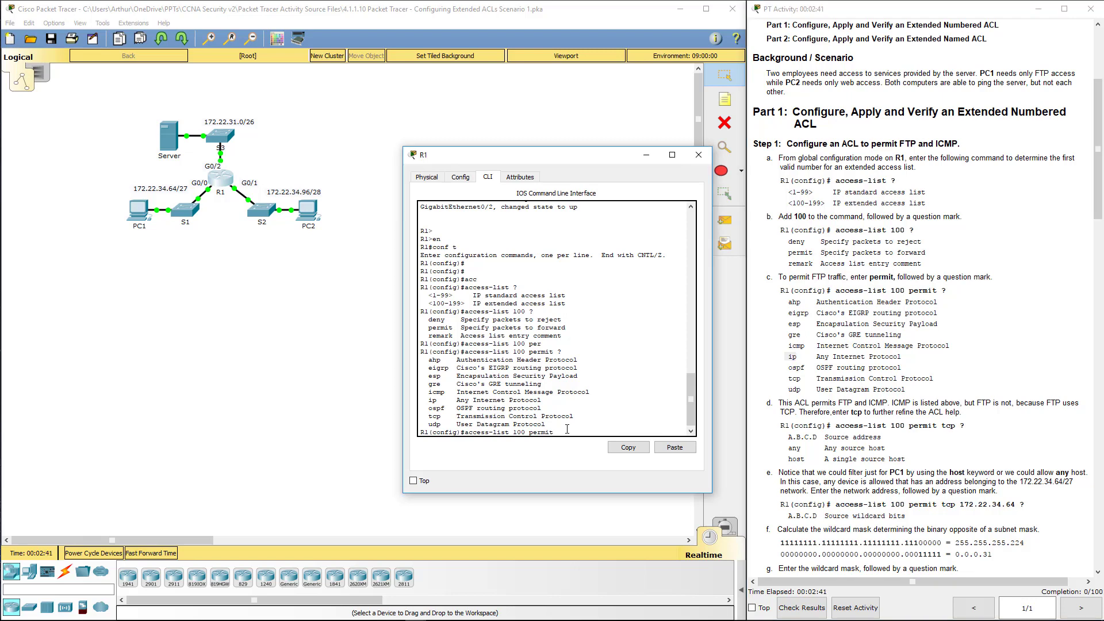
Step: Extend the entry to access-list 100 permit tcp and view its source address options
text(tc)
key(Tab)
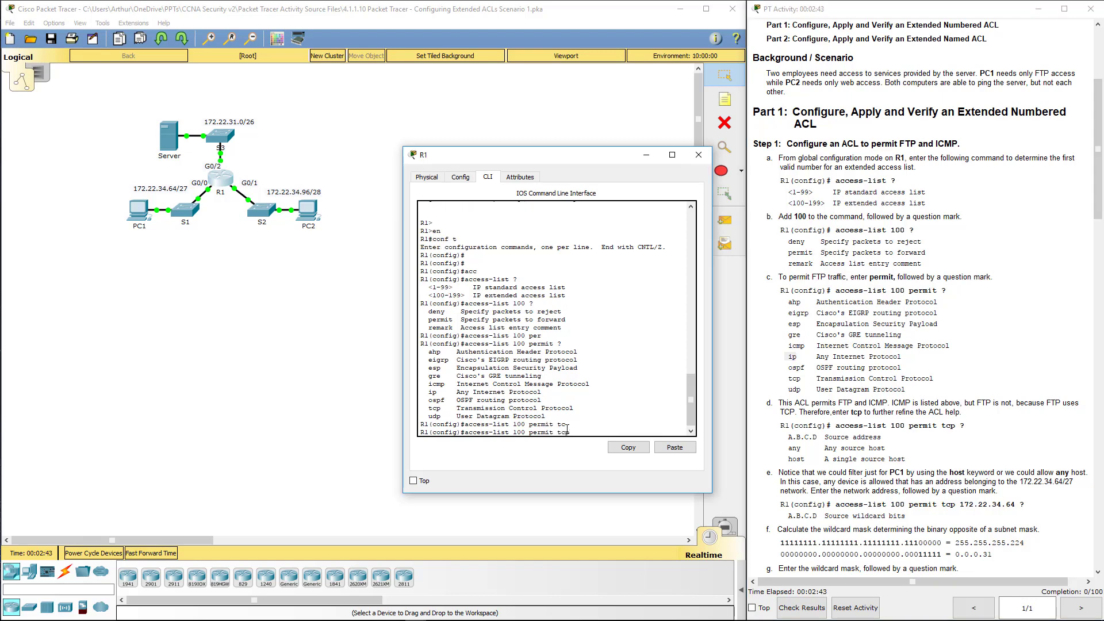
text(?)
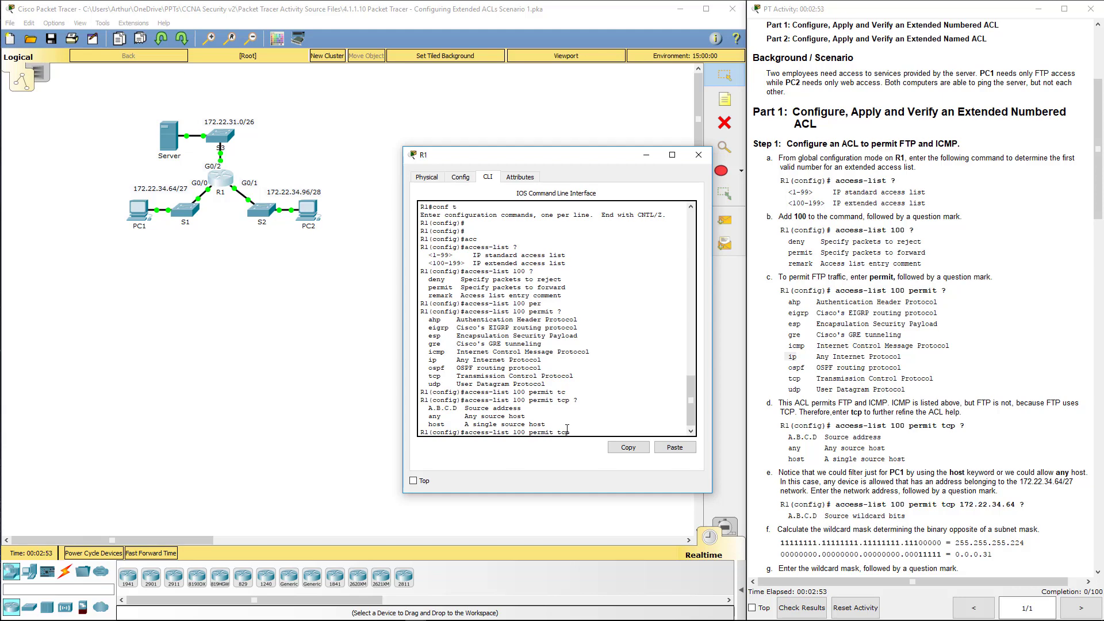
drag(467, 411, 520, 407)
drag(443, 424, 431, 424)
click(575, 432)
Step: Review the step e note on filtering PC1's 172.22.34.64/27 network
drag(782, 472, 1079, 474)
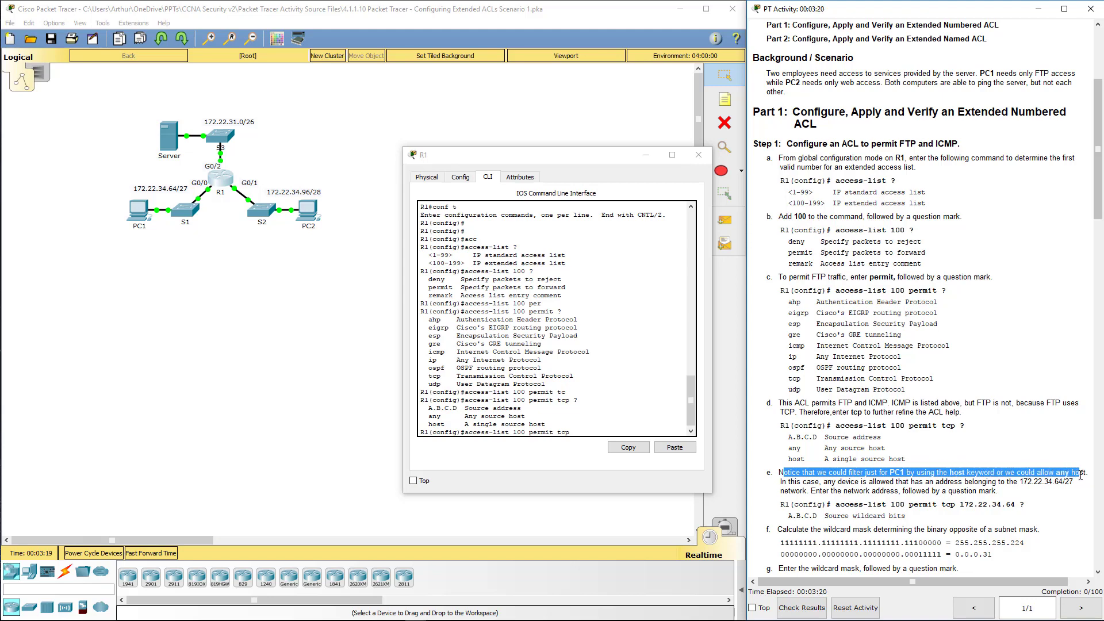
drag(885, 481, 1074, 484)
scroll(1070, 485, down, 5)
scroll(1068, 486, down, 3)
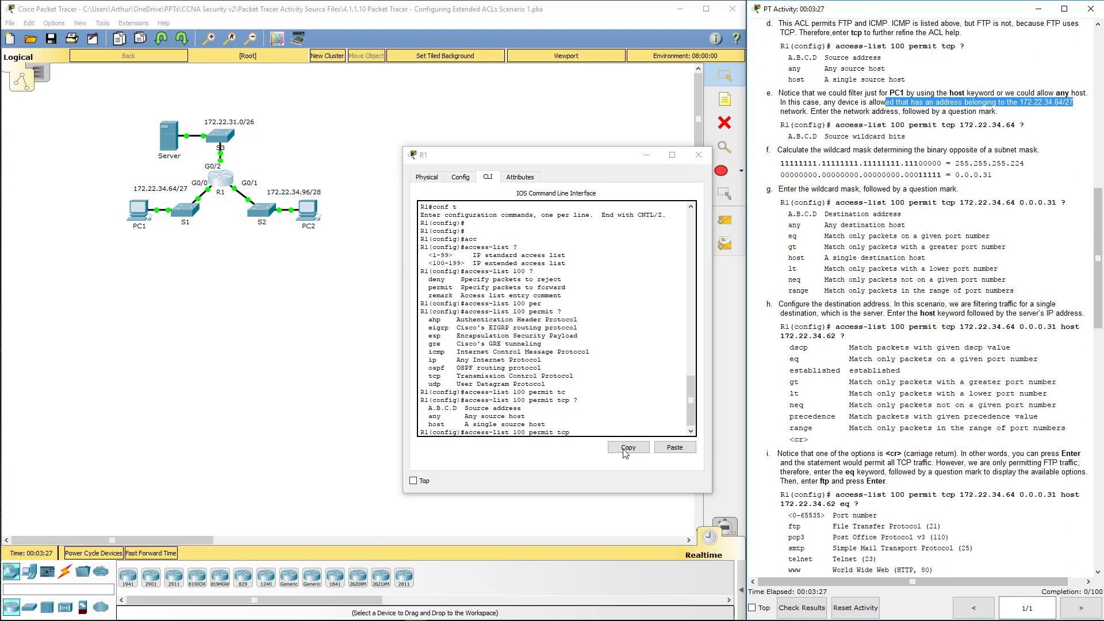
click(614, 427)
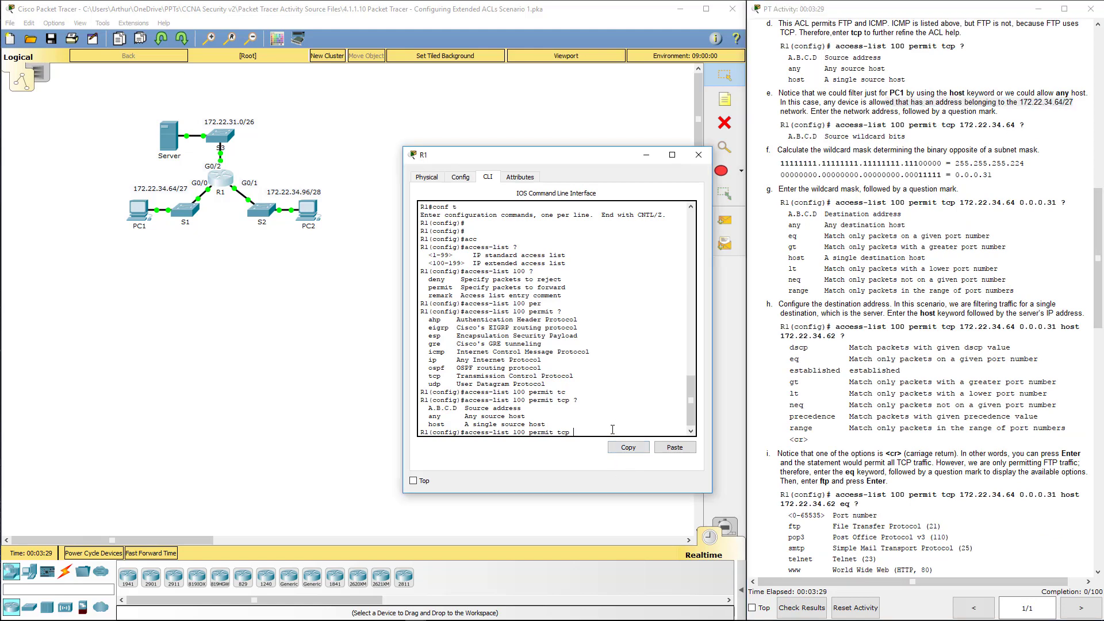
Step: Add source 172.22.34.64 with wildcard 0.0.0.31 to the TCP entry and view destination options
text(172.22.34.64 ?)
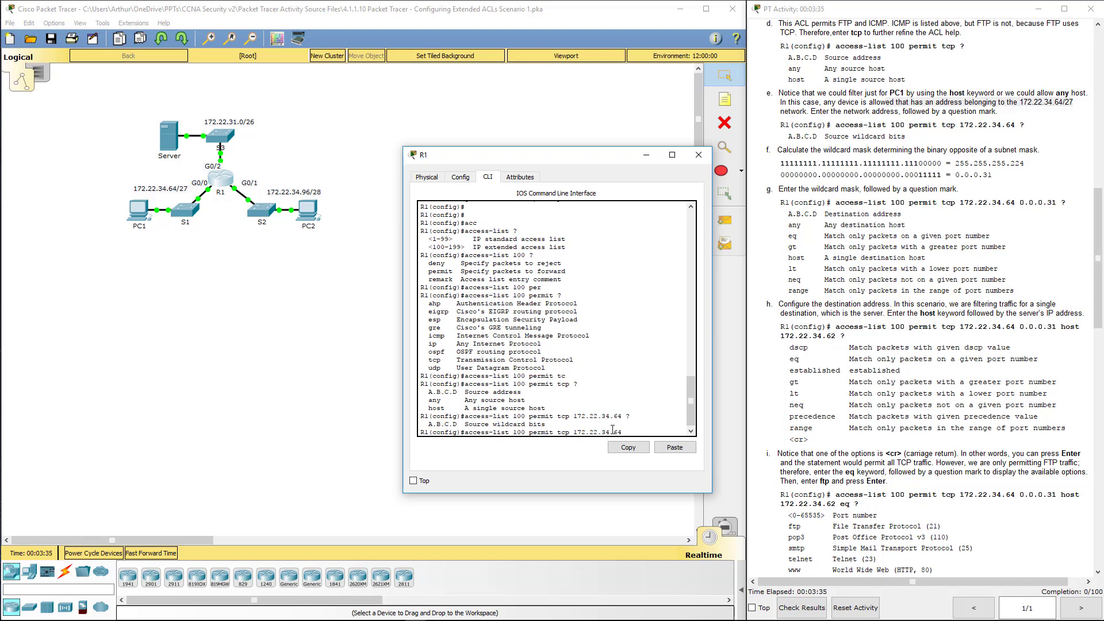
drag(546, 424, 455, 424)
click(638, 433)
text(0.0.0.31)
drag(770, 164, 992, 174)
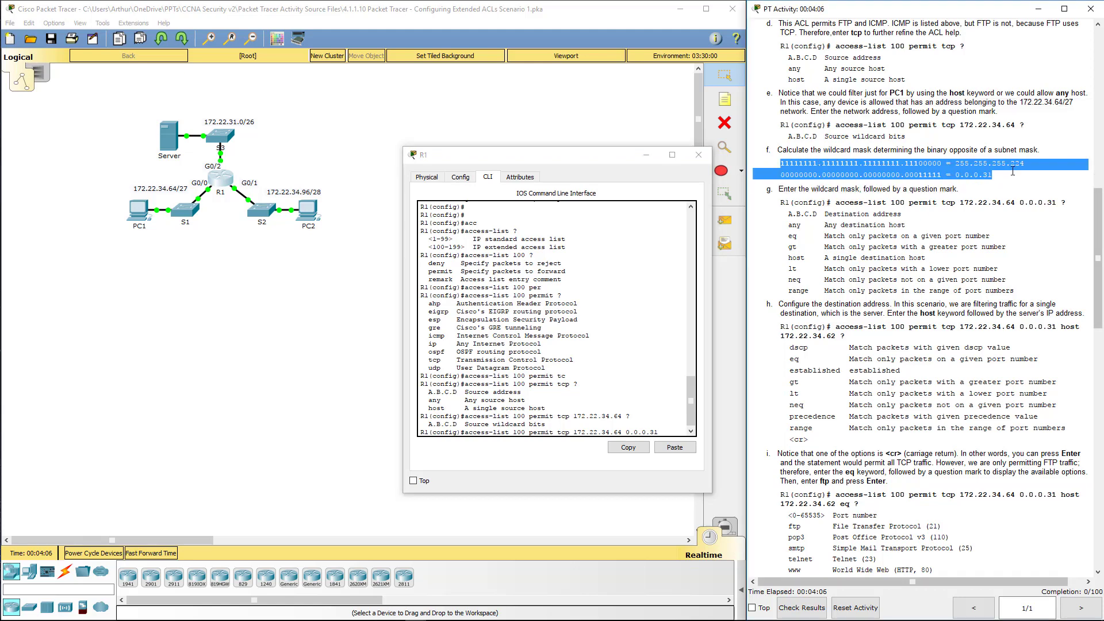
click(656, 435)
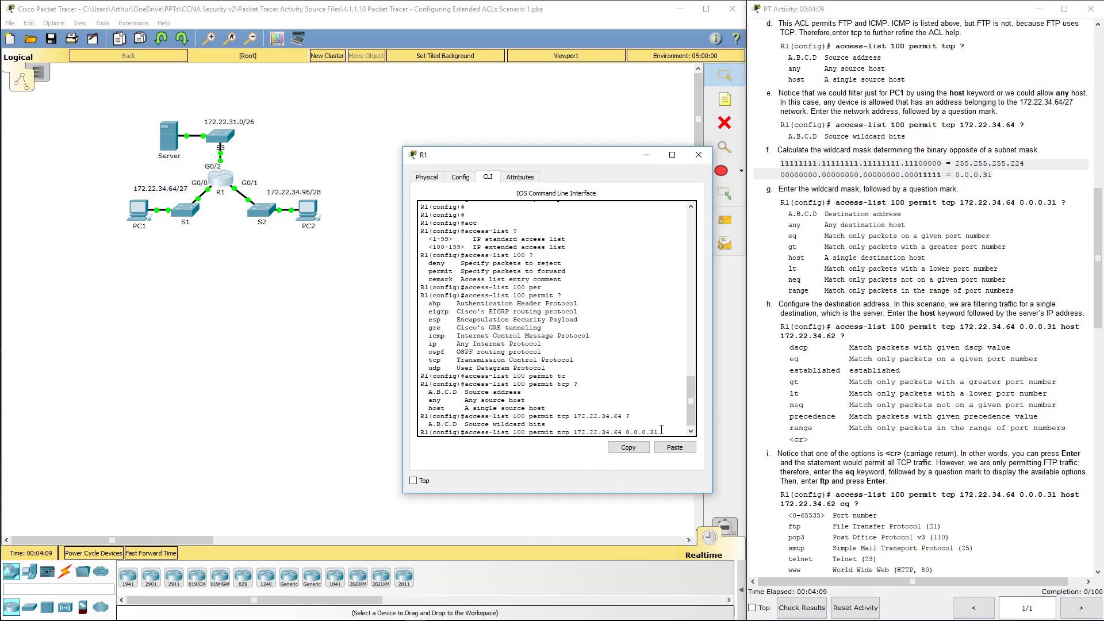
text(?)
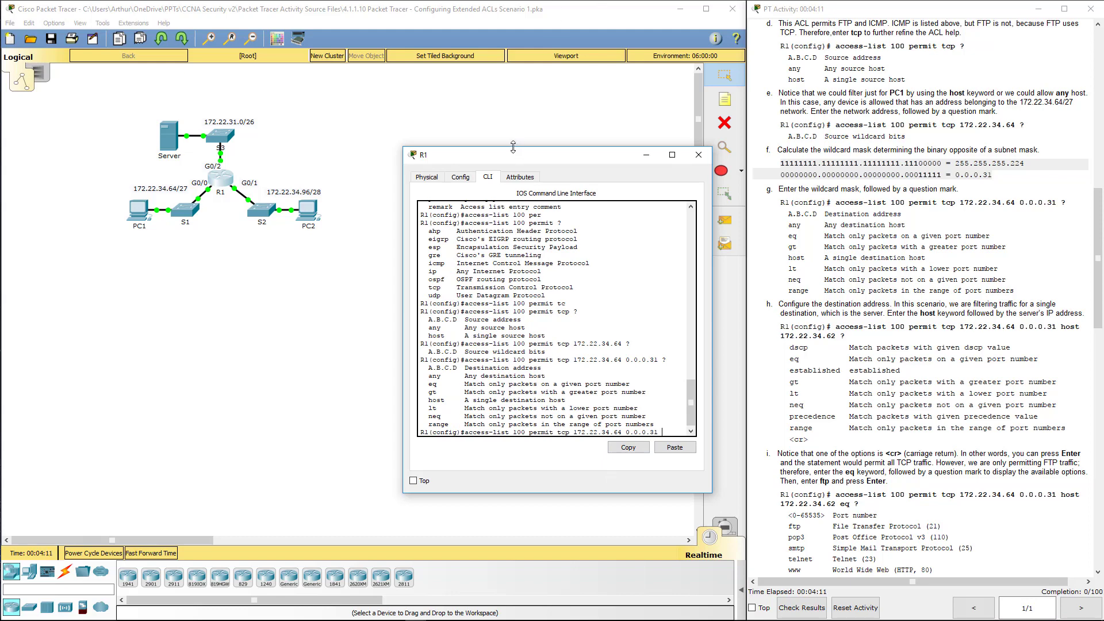
drag(512, 154, 253, 124)
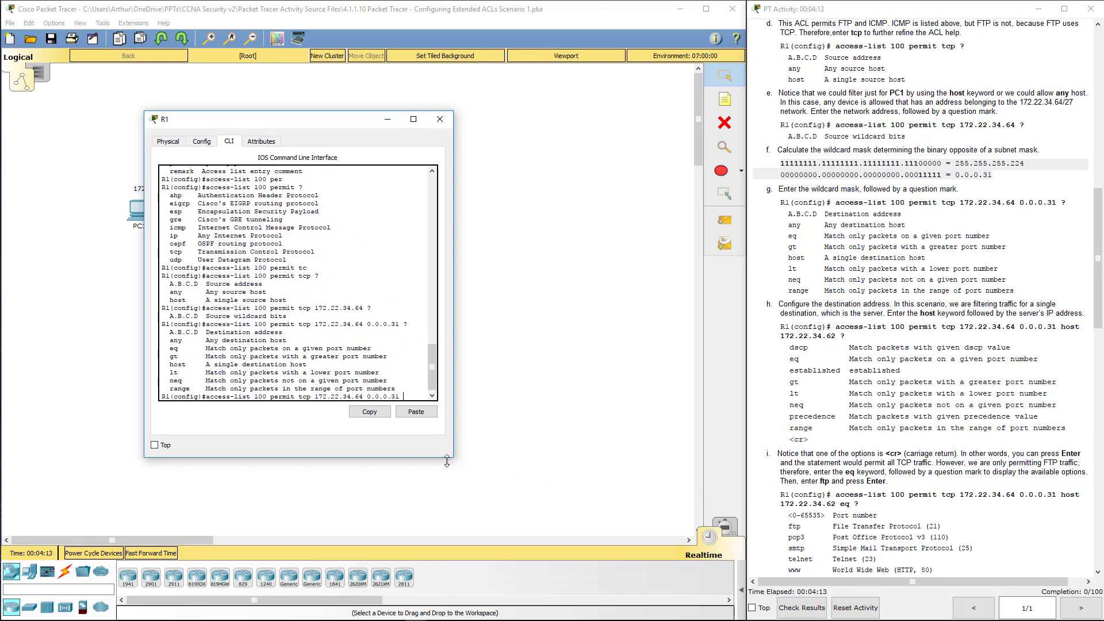
Step: Enlarge R1's CLI and review the destination options, eq description, and host instructions
drag(452, 458, 720, 547)
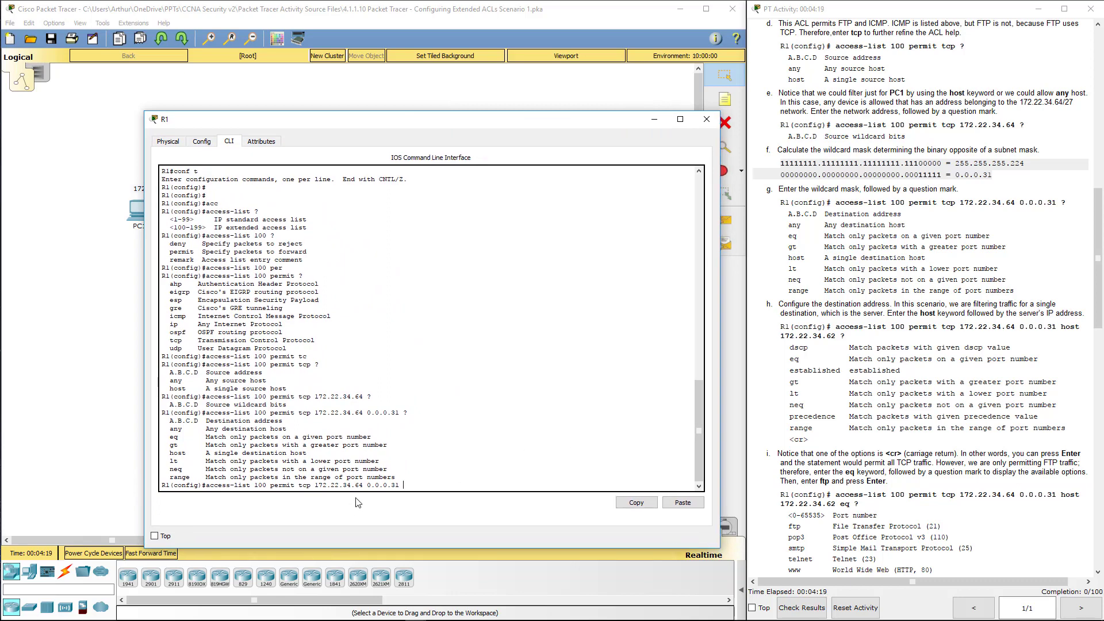
drag(403, 412, 368, 412)
drag(177, 420, 290, 429)
click(290, 429)
drag(198, 437, 371, 438)
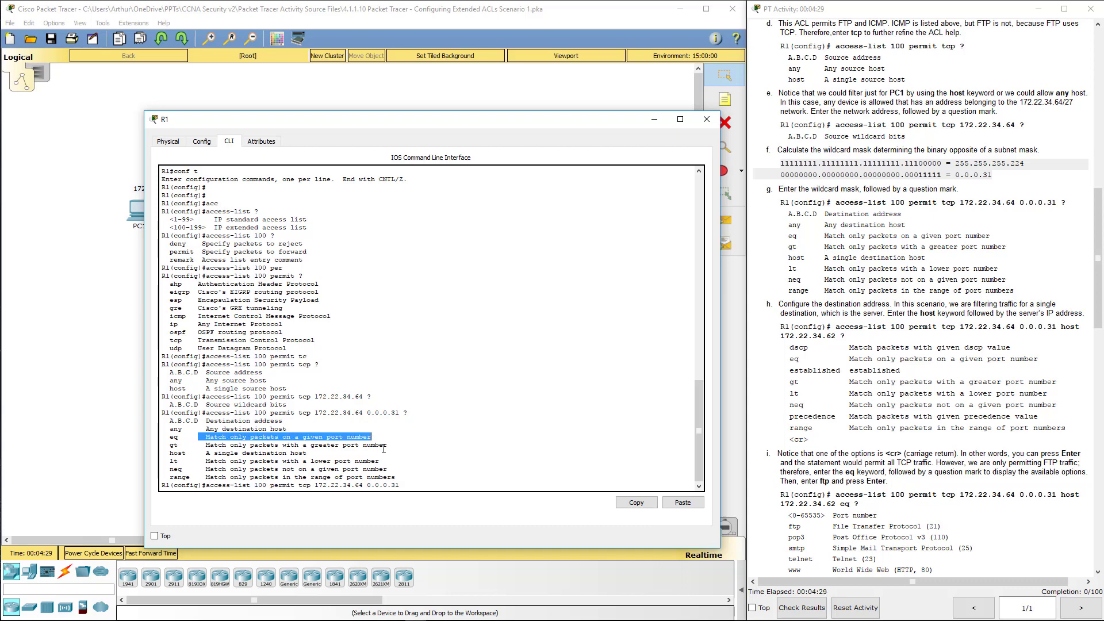
click(895, 452)
scroll(894, 452, down, 3)
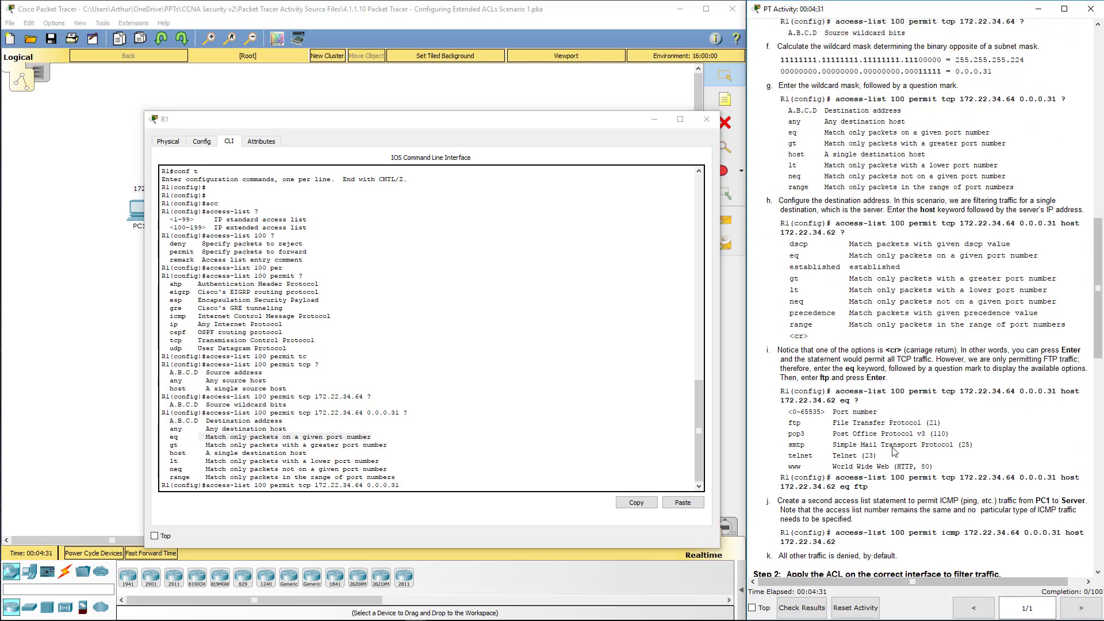
scroll(894, 452, down, 1)
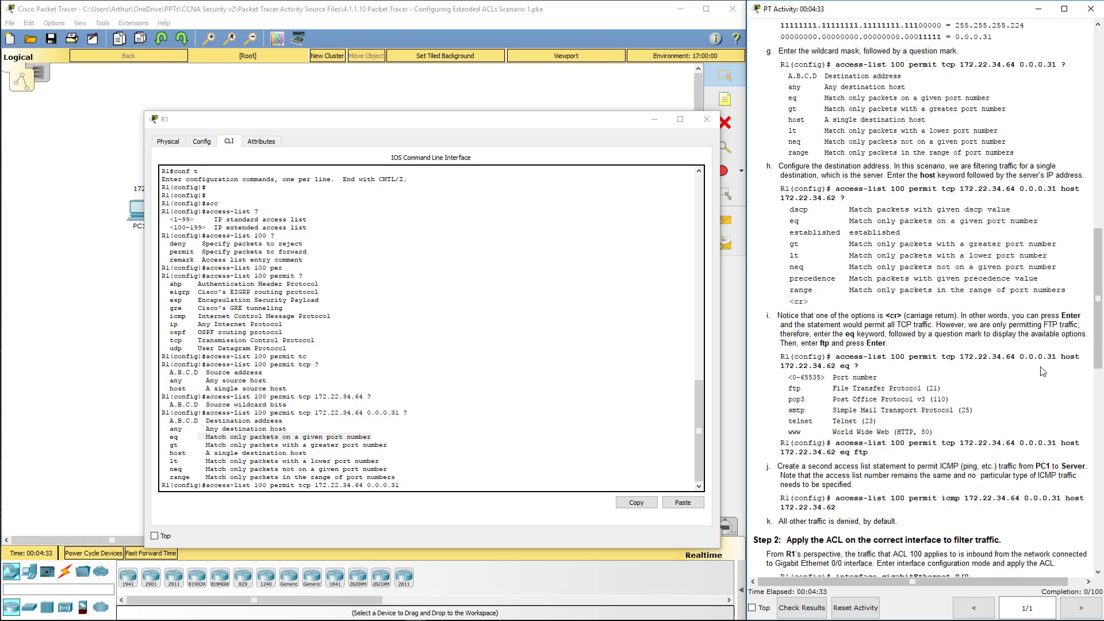
double_click(1070, 356)
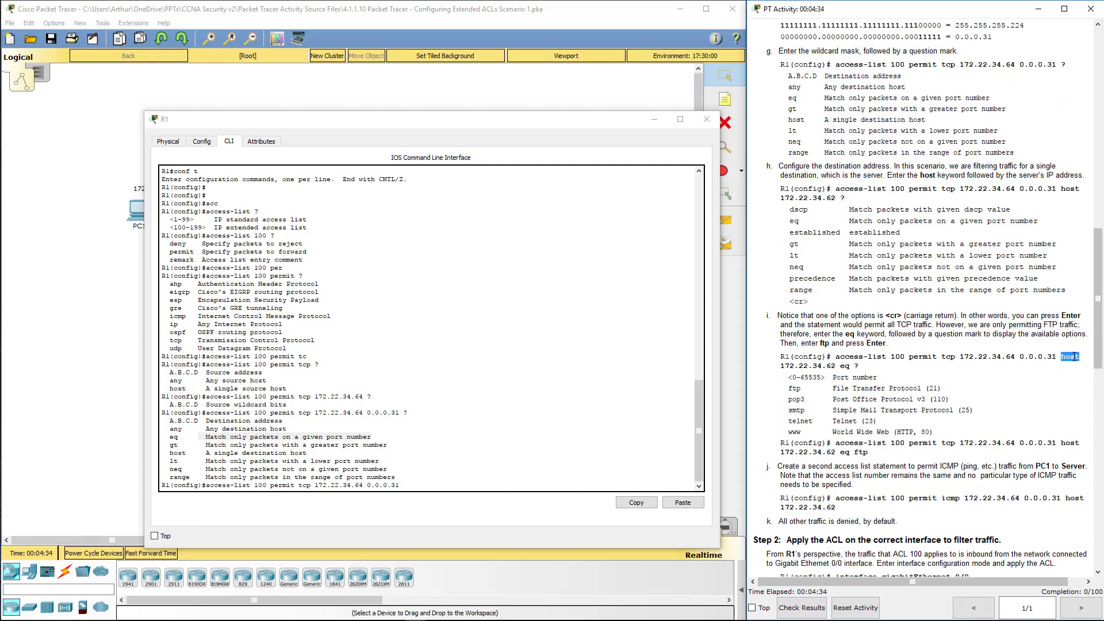
click(410, 459)
Step: Finish the entry with host 172.22.34.62 eq ftp and submit it
text(host)
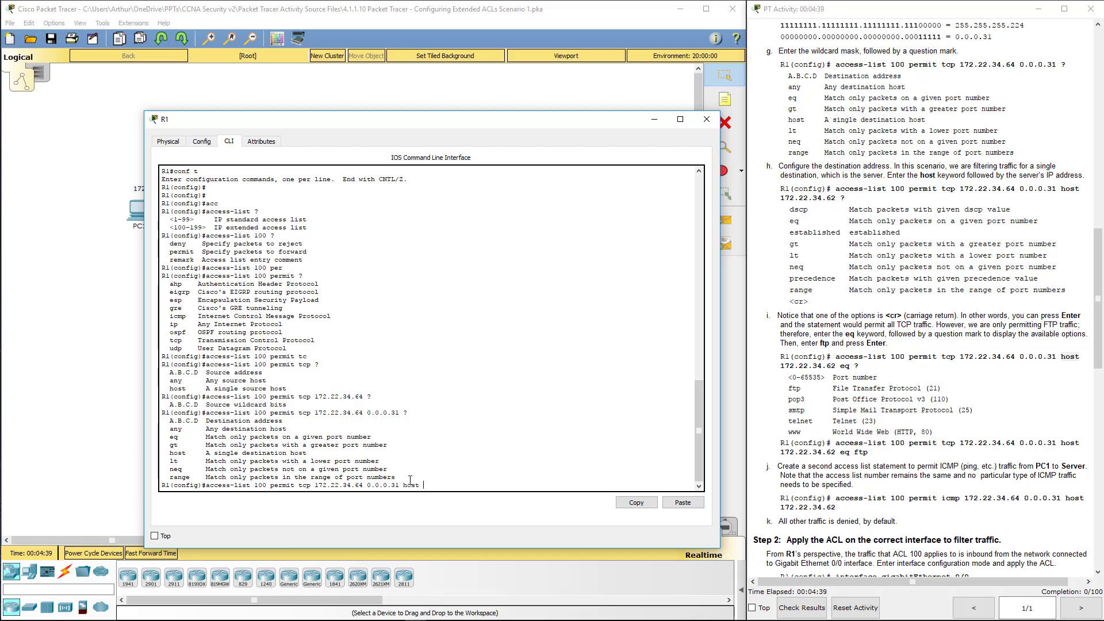
text( 172.22.34.62 eq ?)
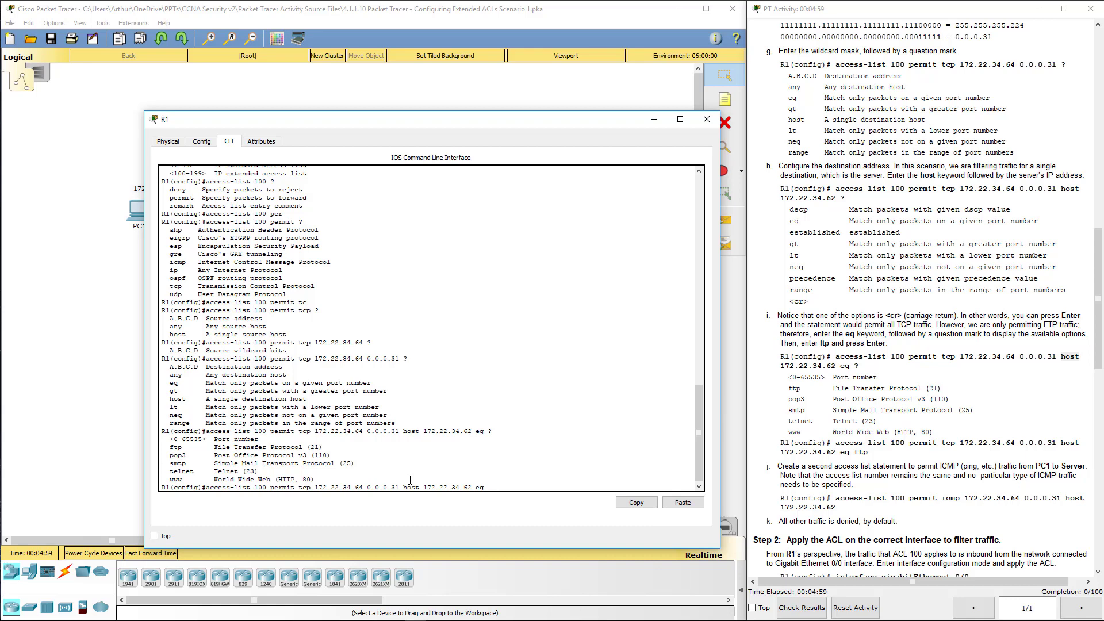
text(ftp)
key(Return)
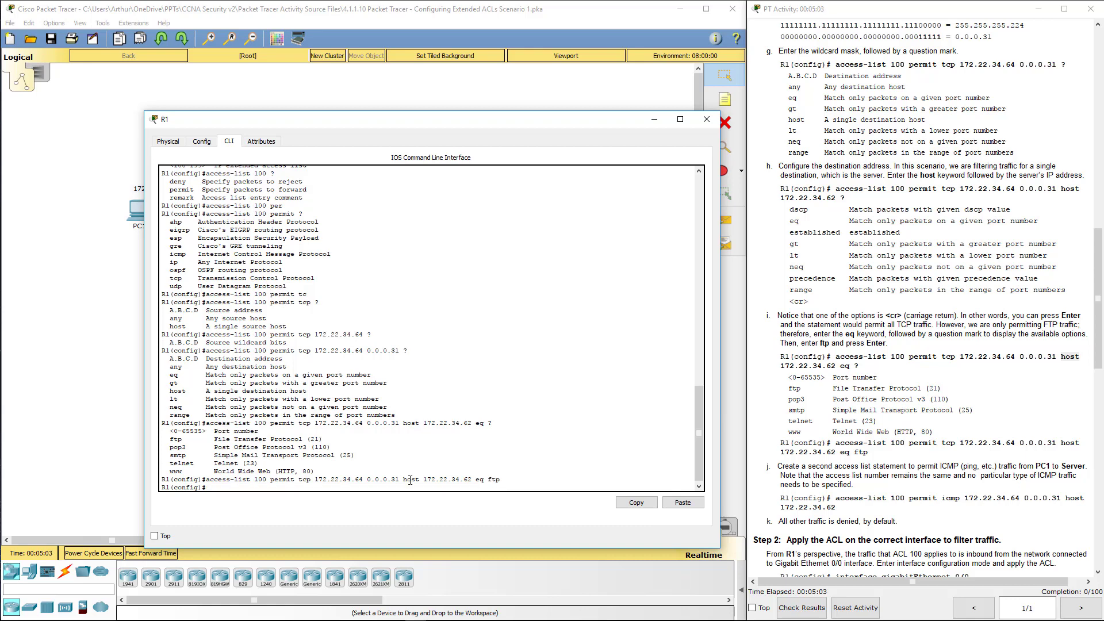
Step: Review the accepted FTP statement's permit keyword, source network, wildcard, and ftp port
drag(503, 487, 233, 480)
click(253, 481)
double_click(282, 479)
click(320, 479)
drag(320, 479, 471, 482)
click(374, 479)
double_click(489, 480)
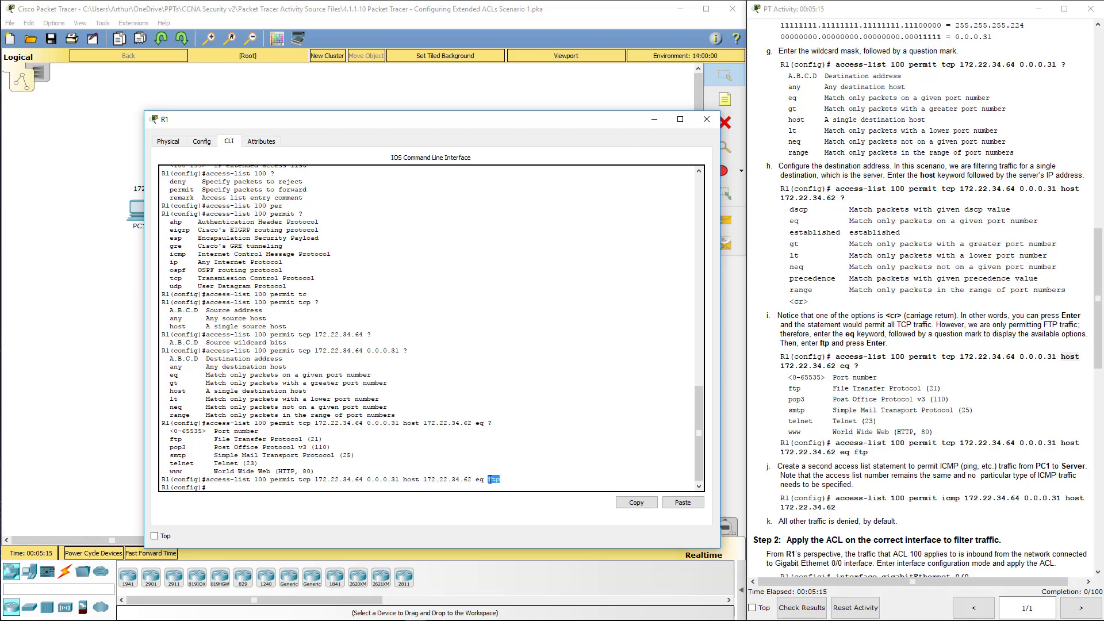
click(218, 486)
Step: Edit the recalled FTP line into access-list 100 permit icmp 172.22.34.64 0.0.0.31 host 172.22.34.62
key(Up)
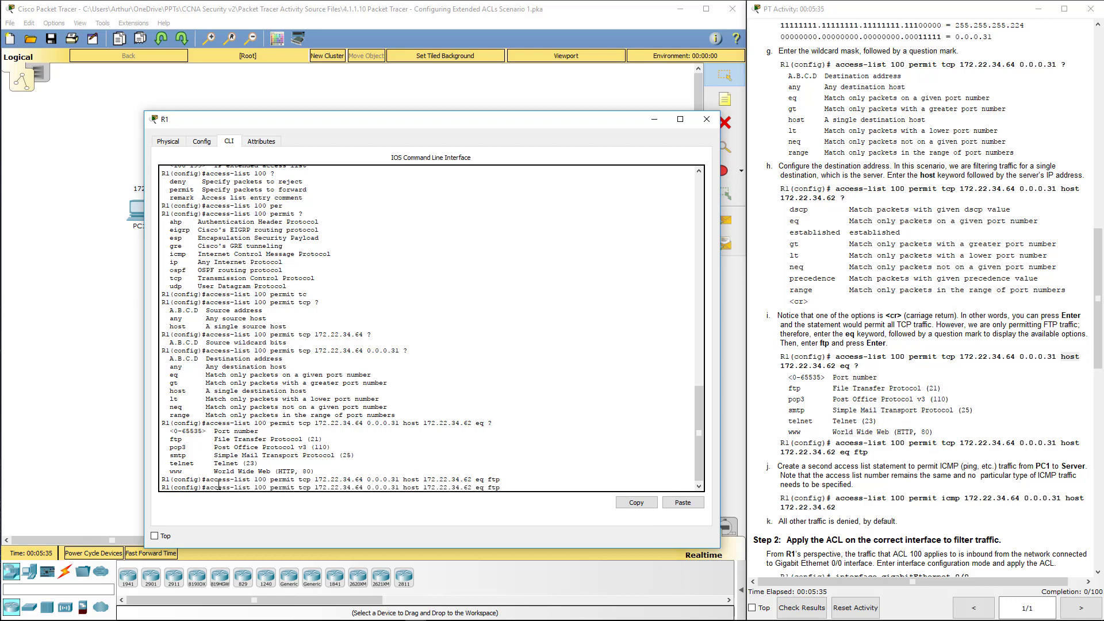
key(BackSpace)
key(BackSpace)
key(BackSpace)
key(BackSpace)
key(BackSpace)
key(BackSpace)
key(BackSpace)
key(BackSpace)
key(BackSpace)
key(BackSpace)
key(BackSpace)
key(BackSpace)
key(BackSpace)
key(BackSpace)
key(BackSpace)
key(BackSpace)
key(BackSpace)
key(BackSpace)
key(BackSpace)
key(BackSpace)
key(Up)
key(BackSpace)
key(BackSpace)
key(BackSpace)
text(icmp)
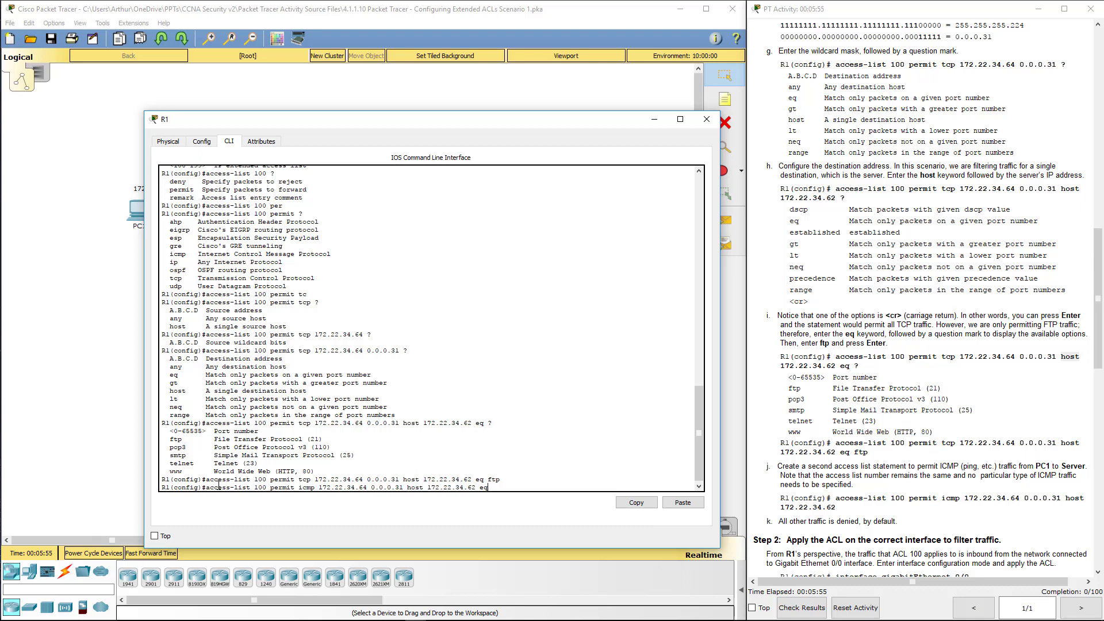
key(BackSpace)
key(BackSpace)
key(Return)
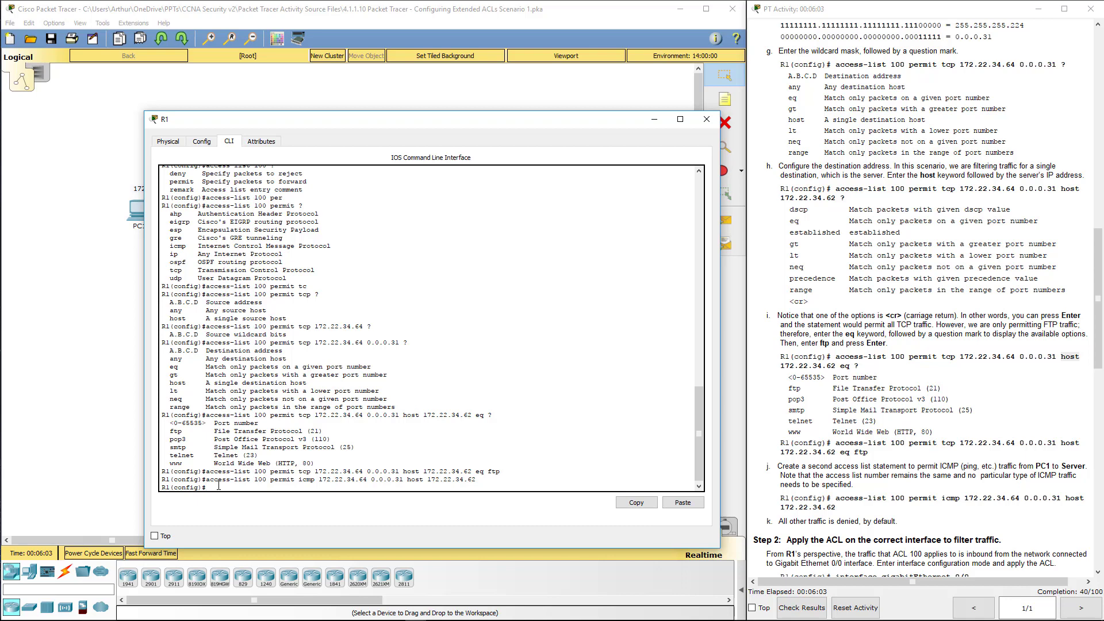
Step: Attempt access-list 100 deny any any, which R1 rejects
text(acc)
key(Tab)
text(100 de)
key(Tab)
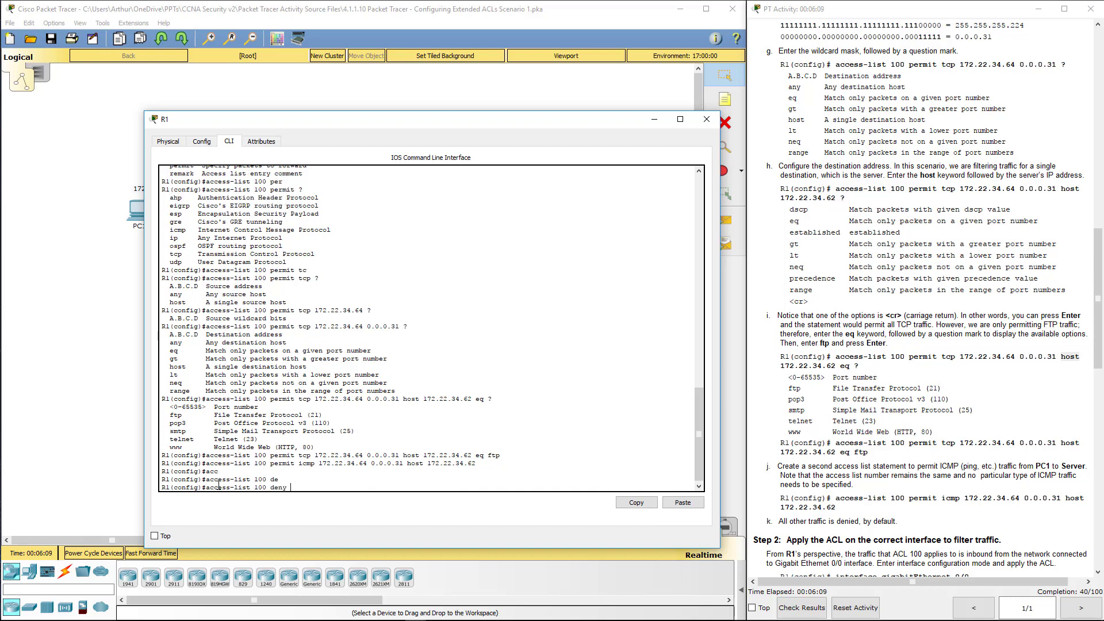
text(any any)
key(Return)
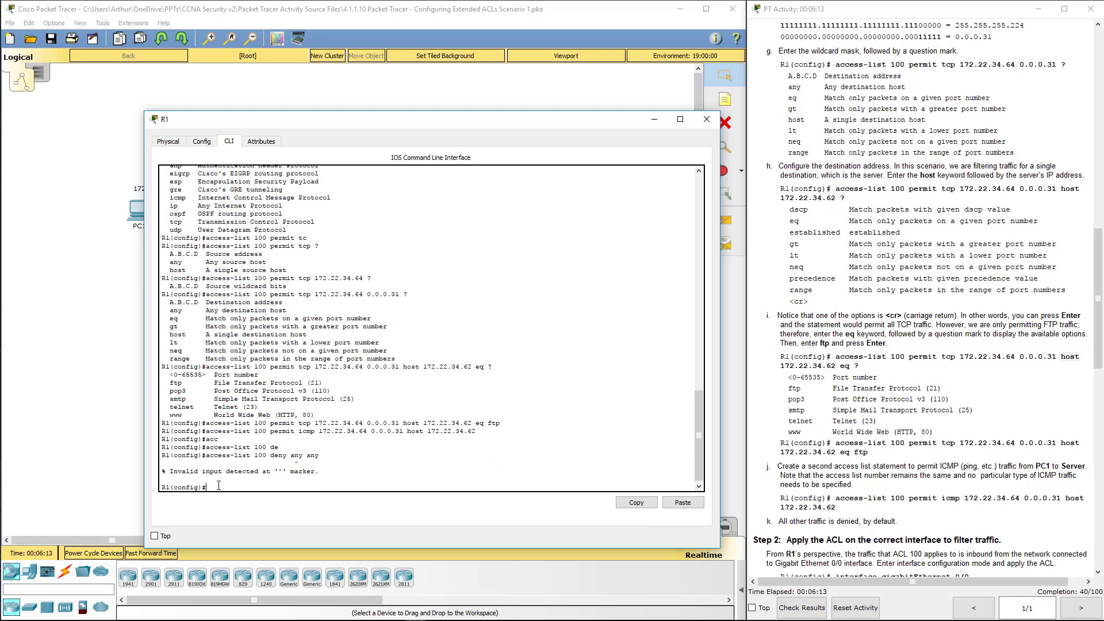
Step: Correct the recalled line to access-list 100 deny ip any any and enter it
key(Up)
key(BackSpace)
key(BackSpace)
text(?)
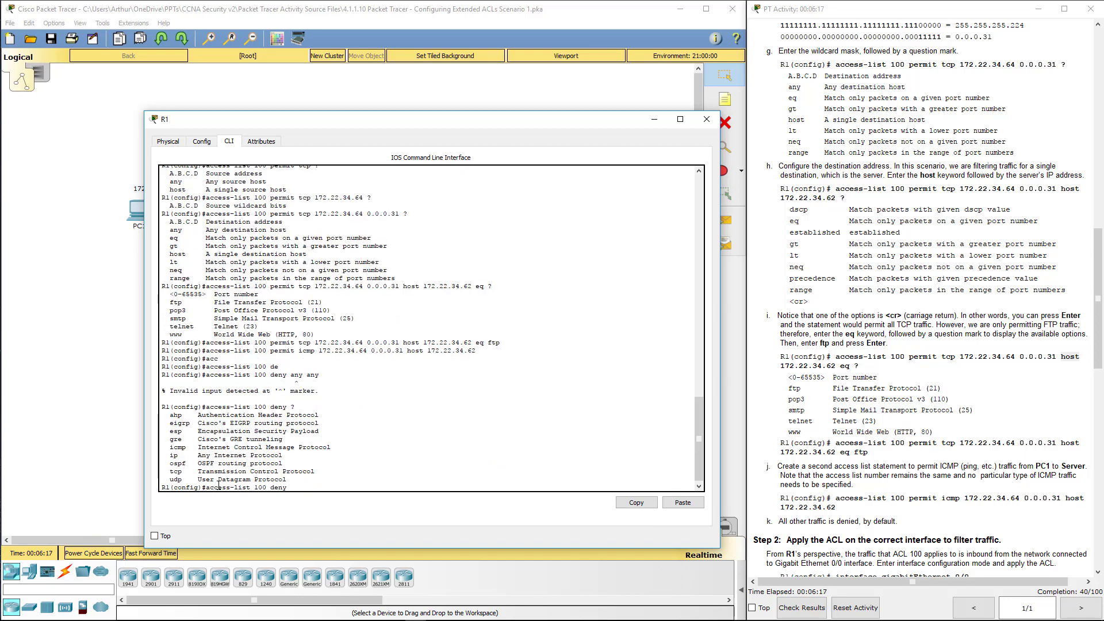
text(ip any any)
key(Return)
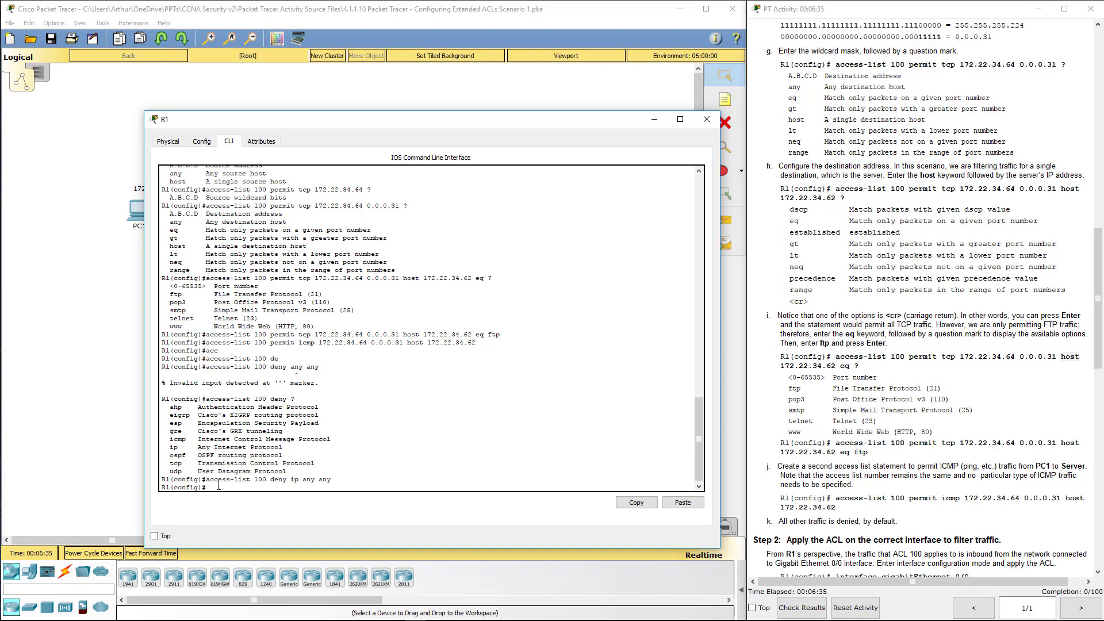
drag(914, 541, 759, 521)
Step: Apply access list 100 inbound on interface G0/0 using int g0/0 and ip access-group 100 in
click(759, 520)
scroll(824, 503, down, 10)
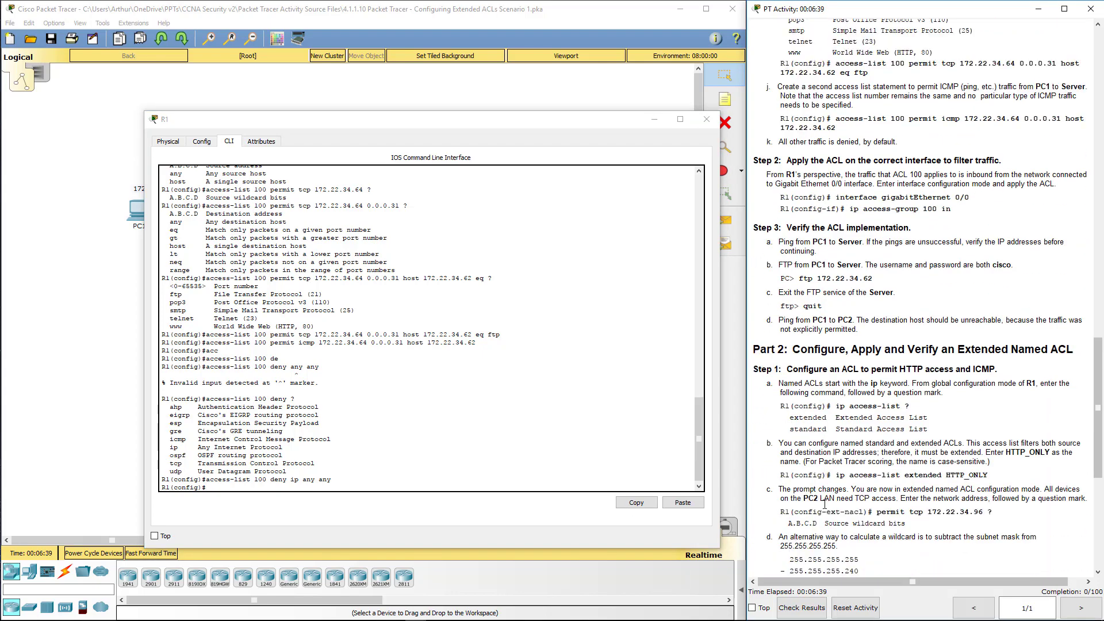
click(225, 486)
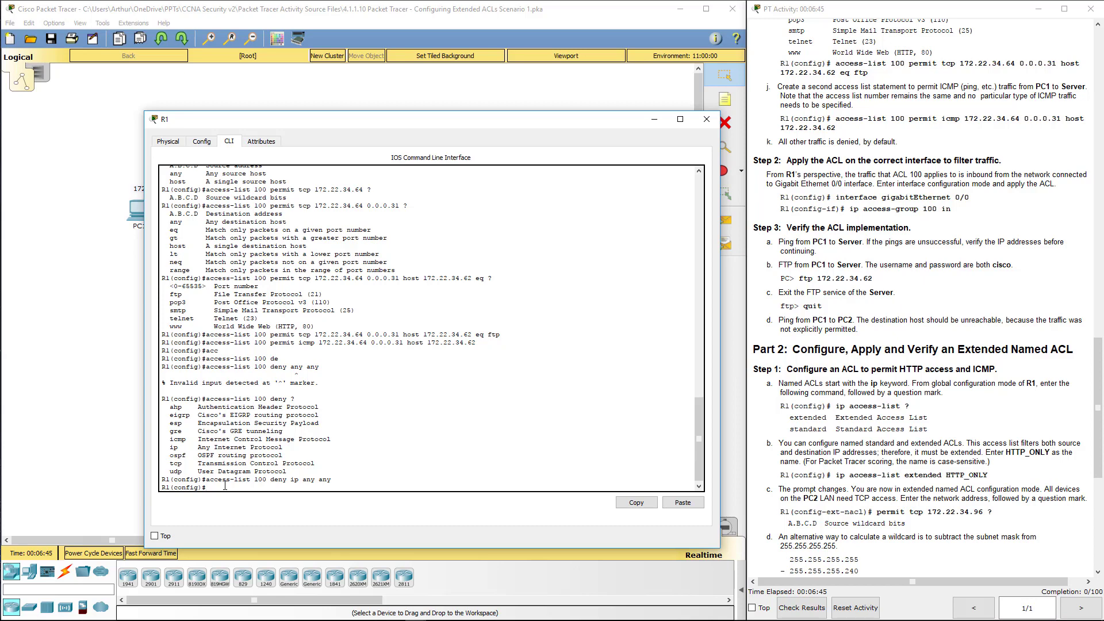
key(Return)
key(Return)
key(Return)
key(Return)
key(Return)
key(Return)
key(Return)
key(Return)
key(Return)
key(Return)
key(Return)
key(Return)
key(Return)
key(Return)
key(Return)
key(Return)
key(Return)
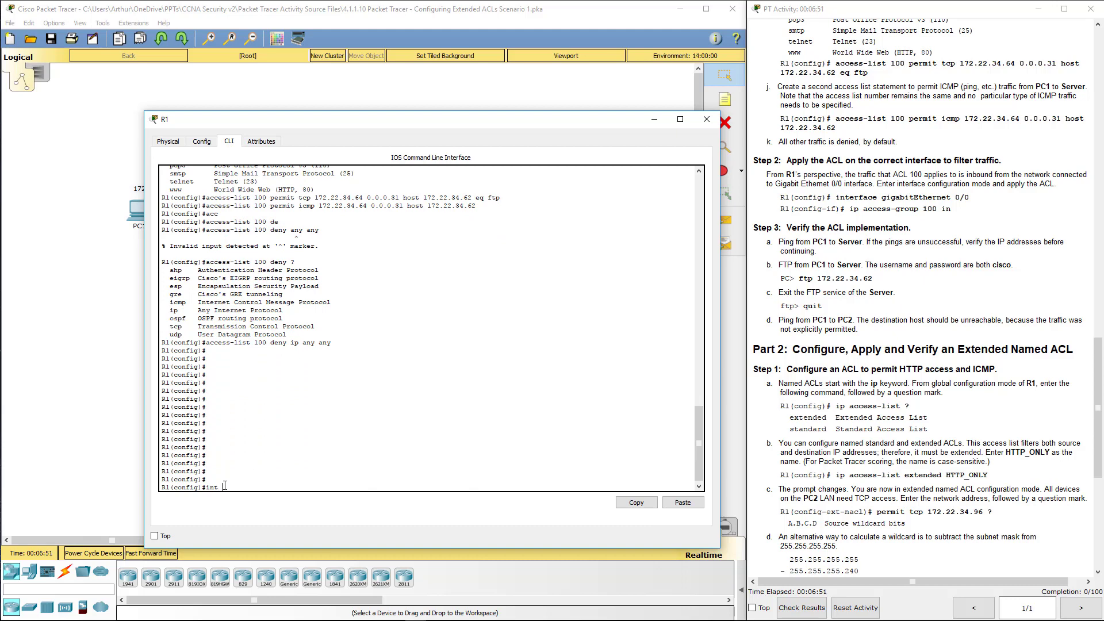
text(int g0/0)
key(Return)
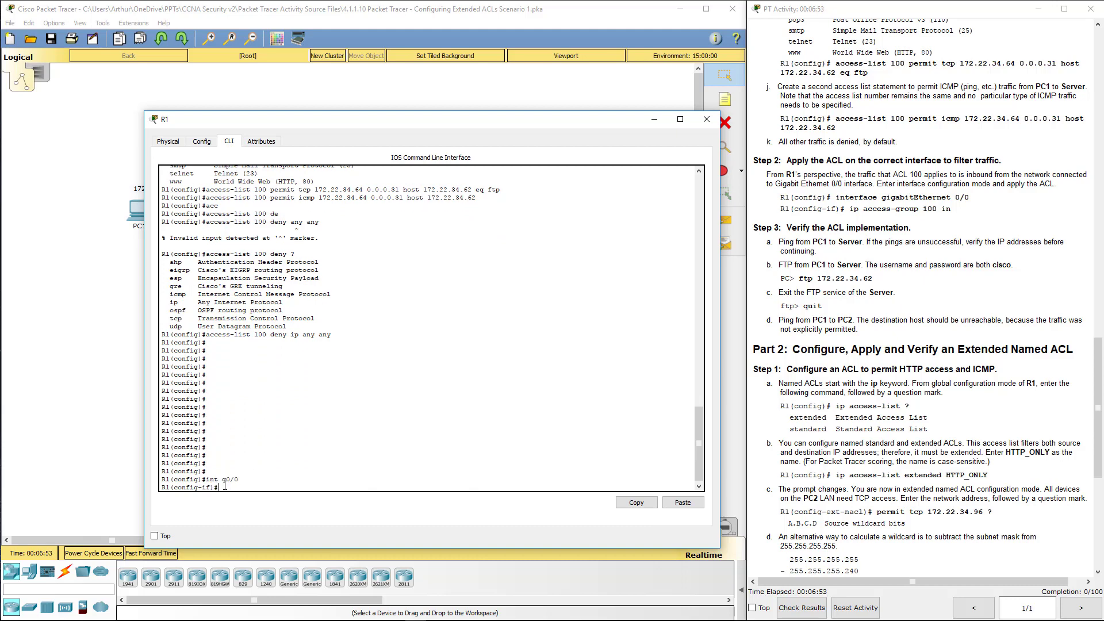
text(ip acc)
key(Tab)
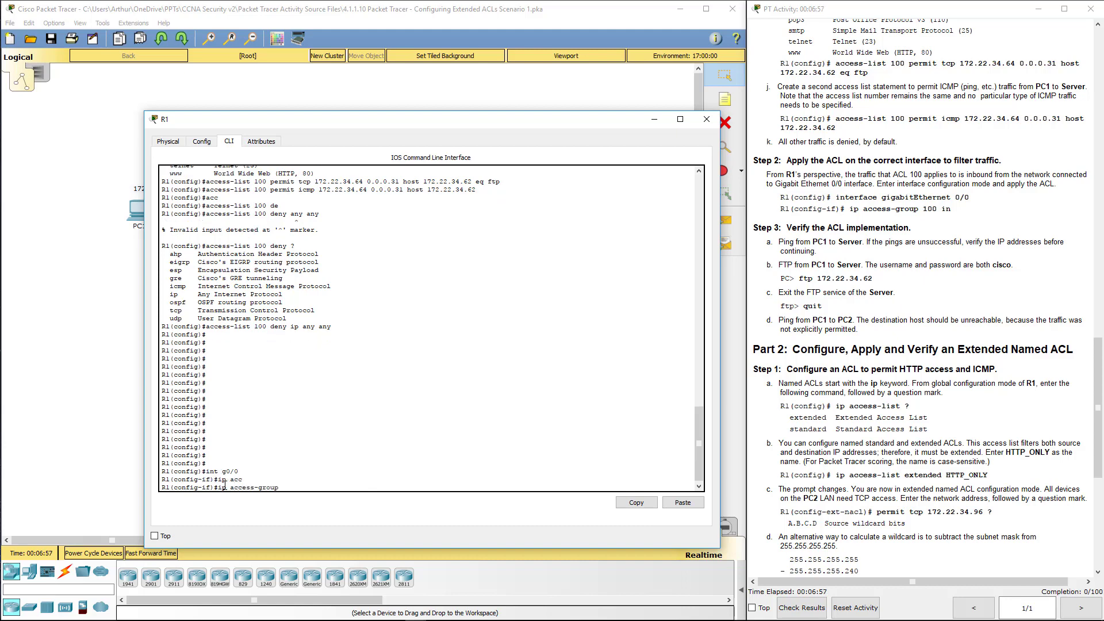
text(100)
key(Return)
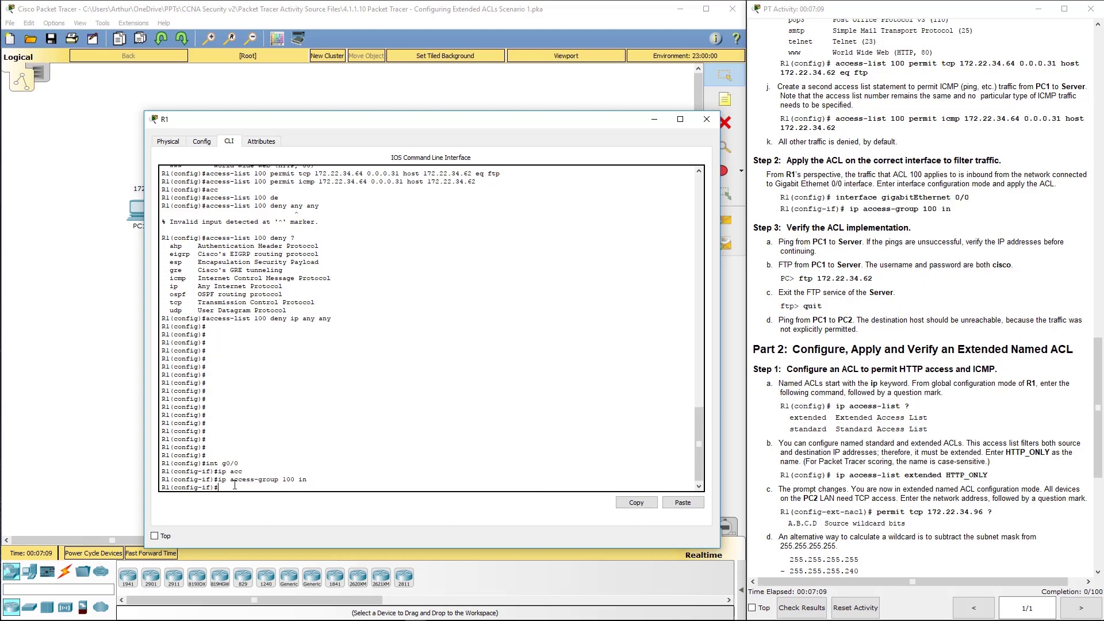
Step: Close R1's window and open PC1's Desktop Command Prompt
click(706, 120)
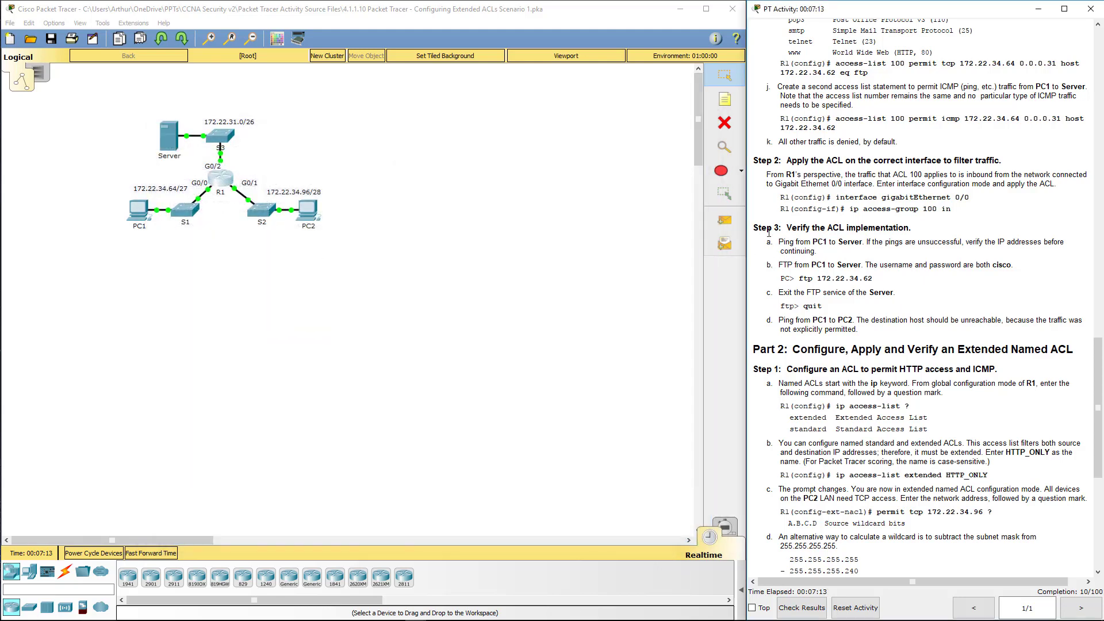
drag(769, 228, 850, 229)
click(679, 258)
click(131, 214)
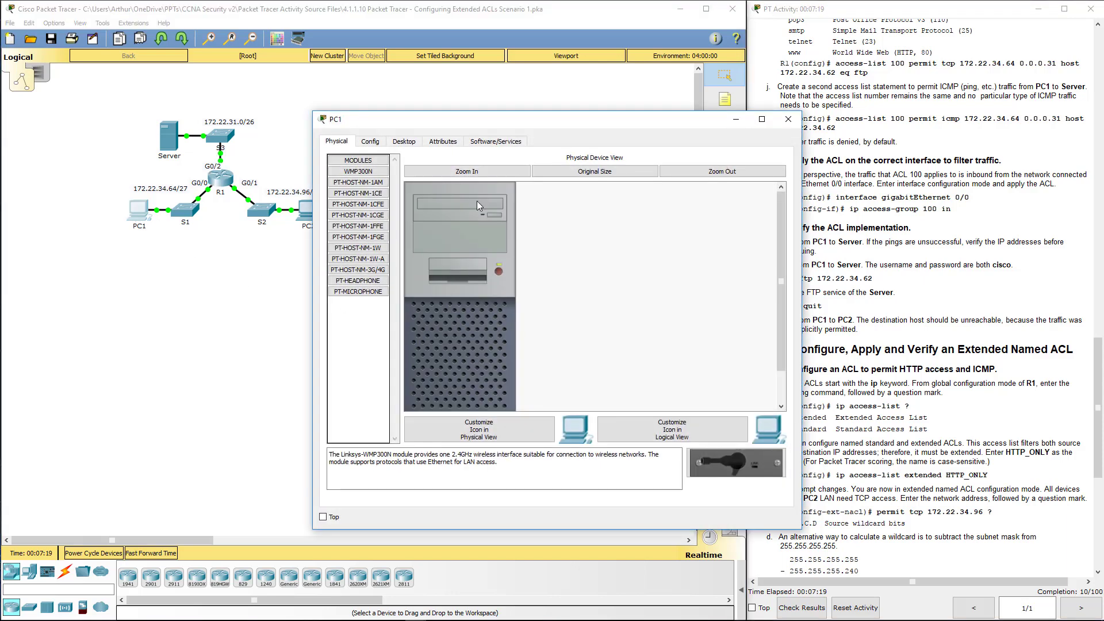
click(403, 141)
click(625, 188)
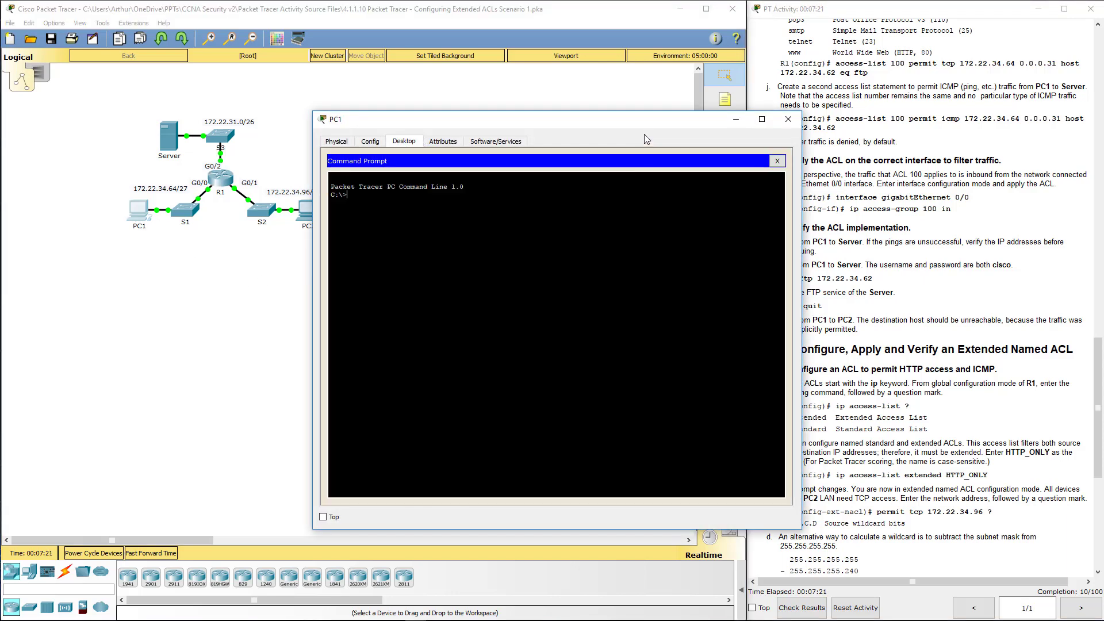
drag(608, 119, 432, 127)
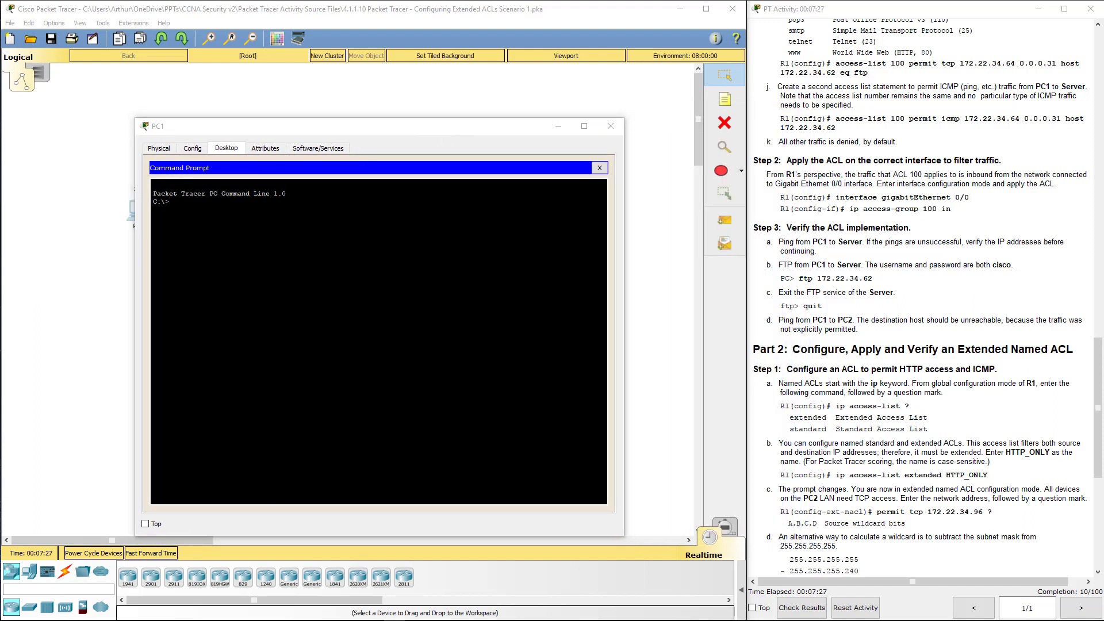
Step: Ping server 172.22.34.62 from PC1 twice, the second getting 4/4 replies
click(170, 201)
text(pint)
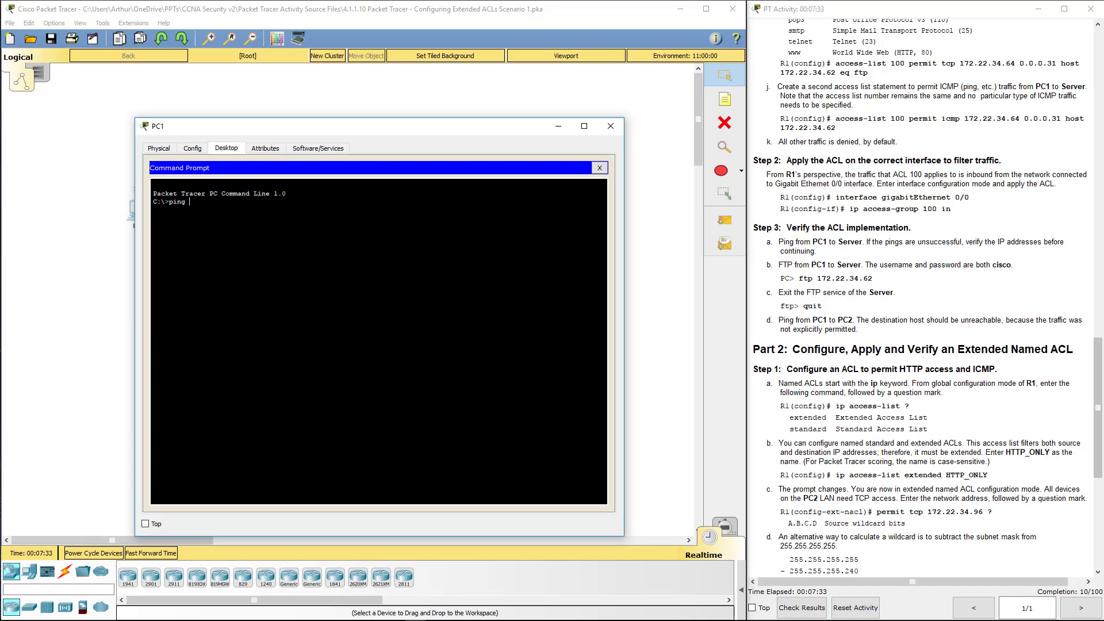
text( 172.22.34.62)
key(Return)
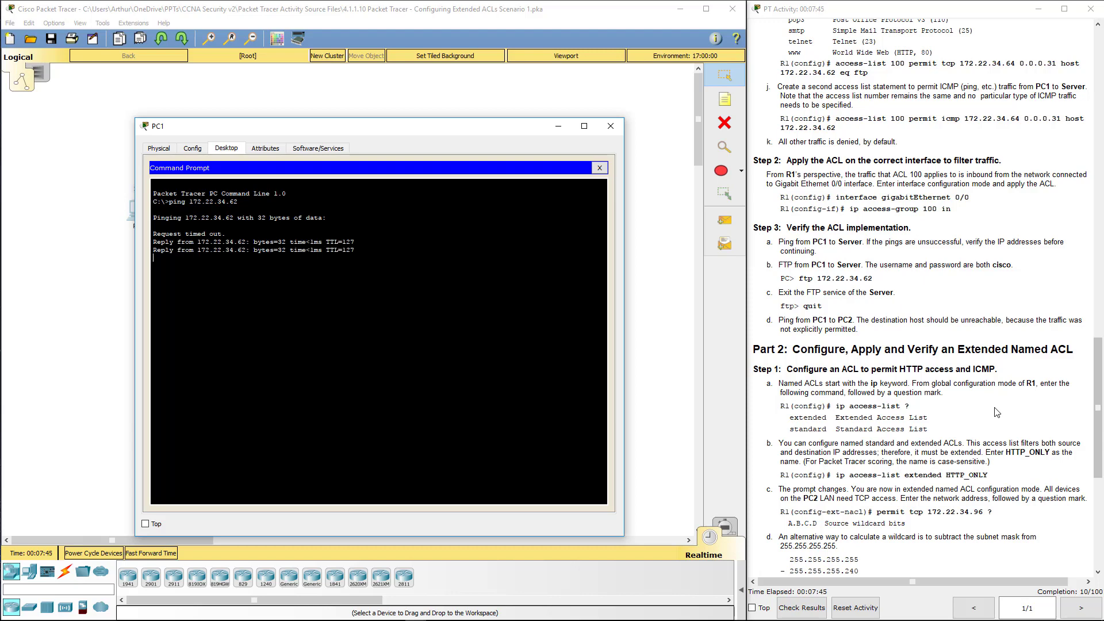
key(Up)
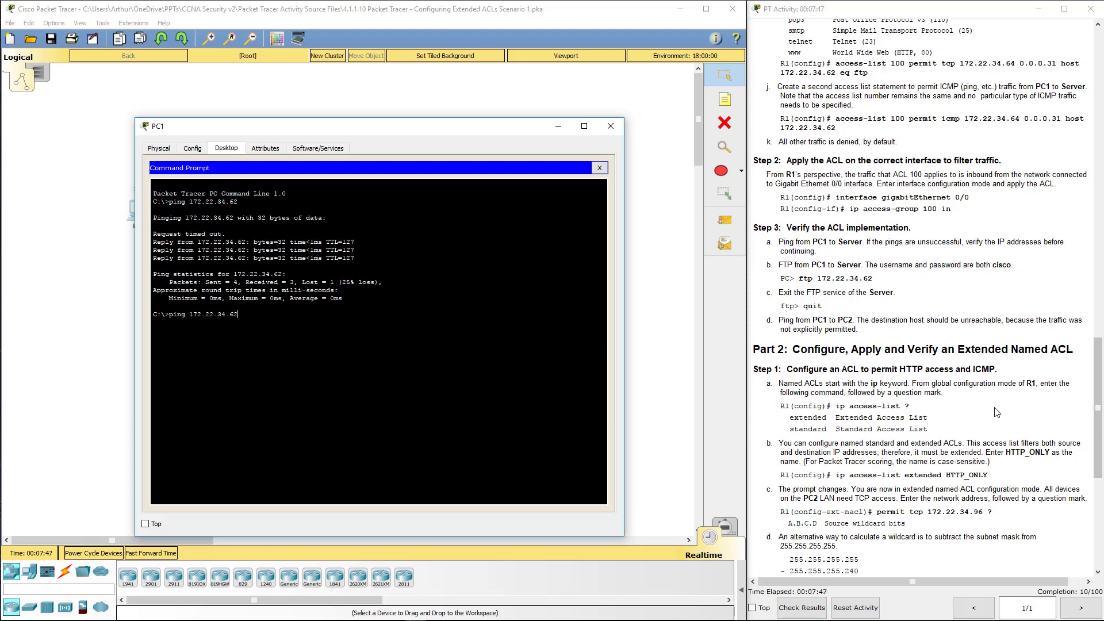
key(Return)
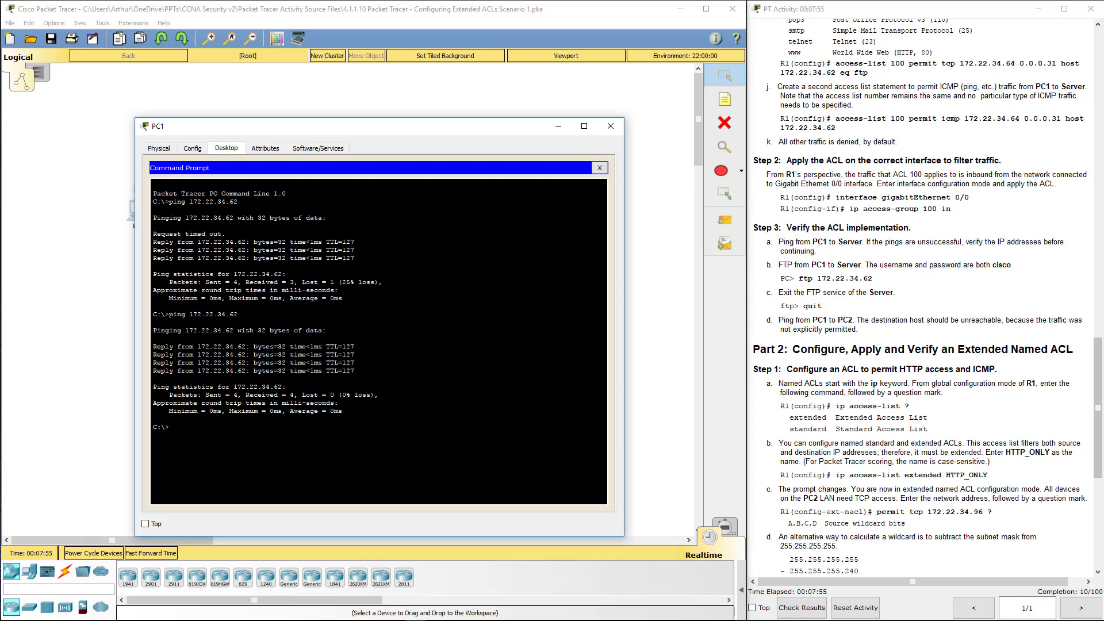
Step: Run ftp 172.22.34.62 from PC1 and log in with the lab username and password
text(ftp 172.22.34.62)
key(Return)
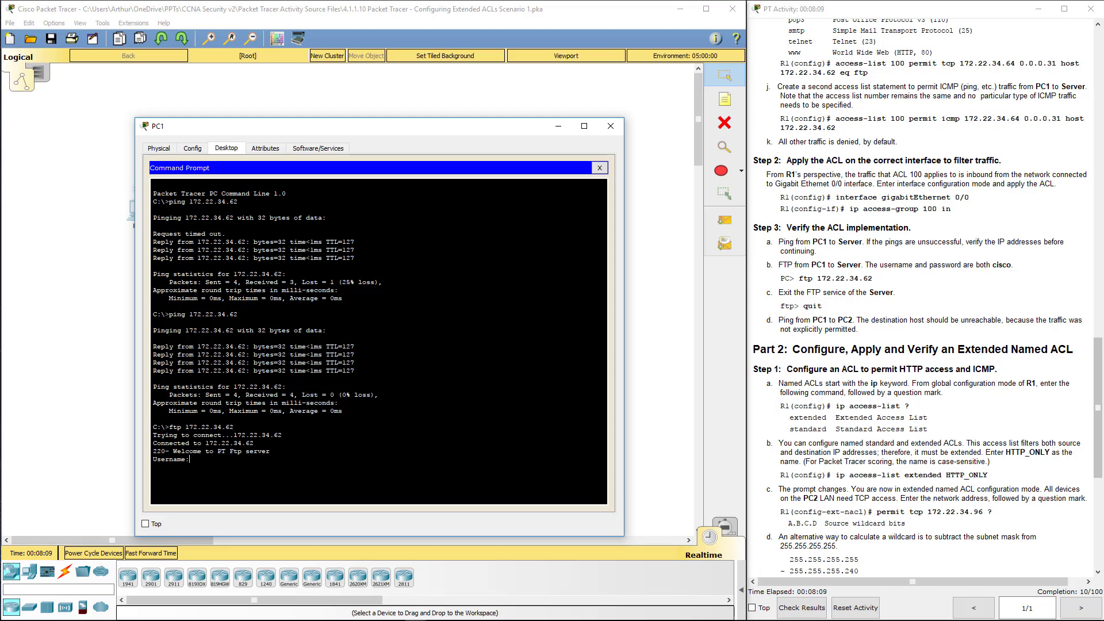
text(cisco)
key(Return)
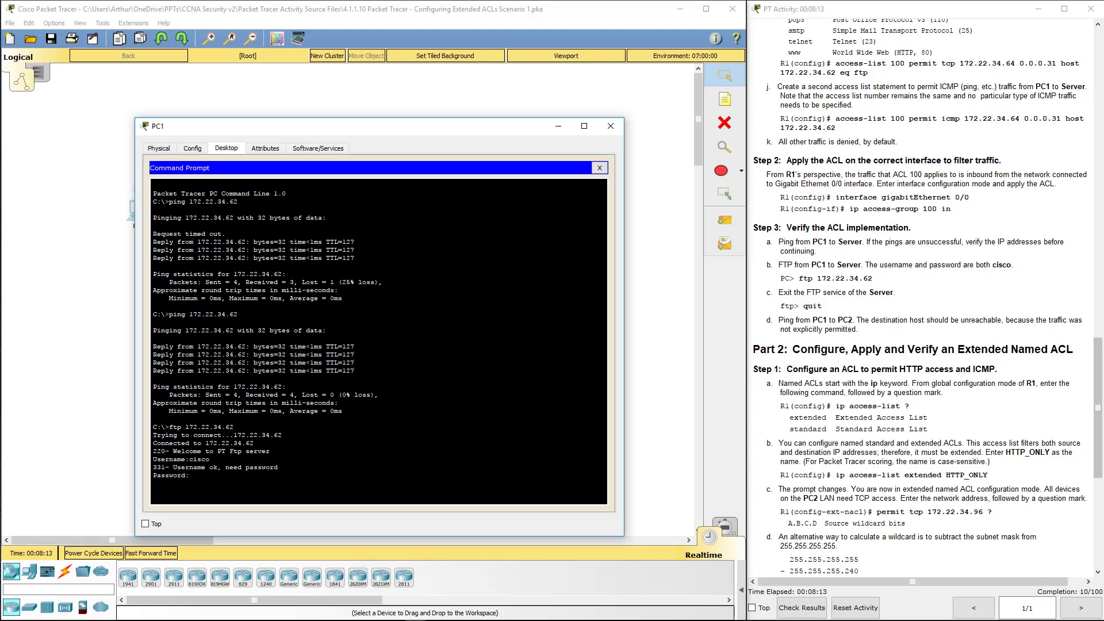
text(cisco)
key(Return)
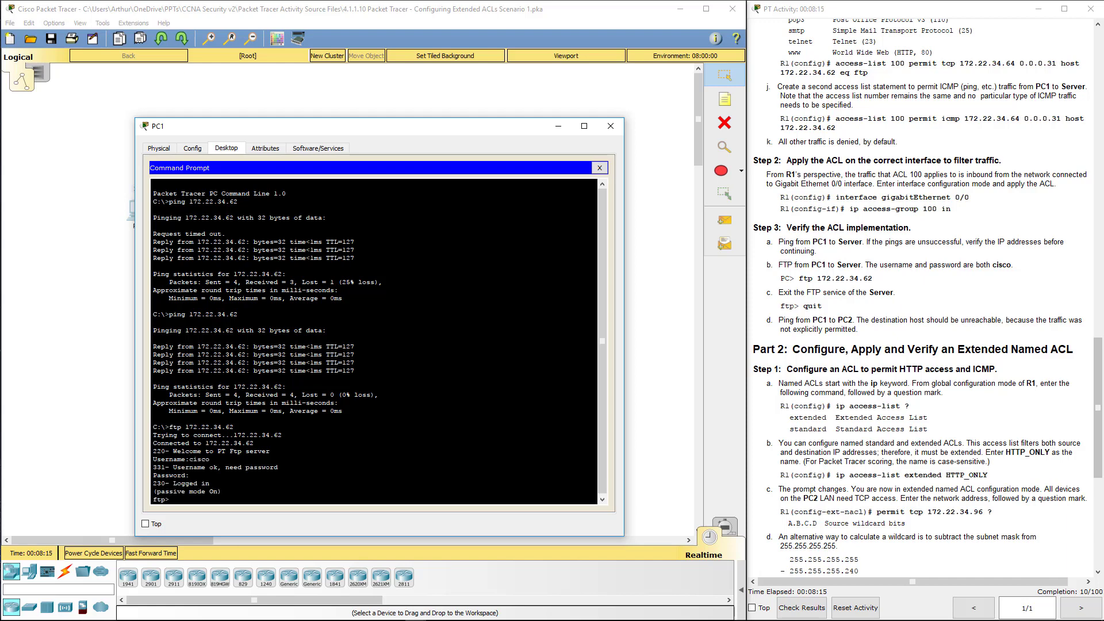
Step: Quit the FTP session, exit the command prompt, and review step d of the instructions
text(quit)
key(Return)
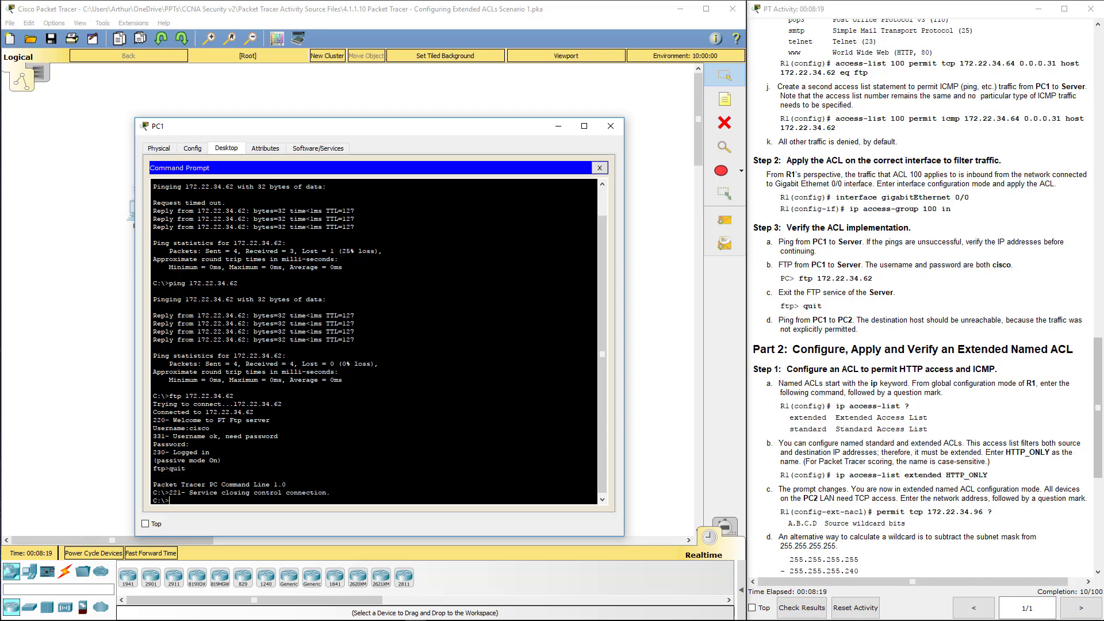
text(exit)
key(Return)
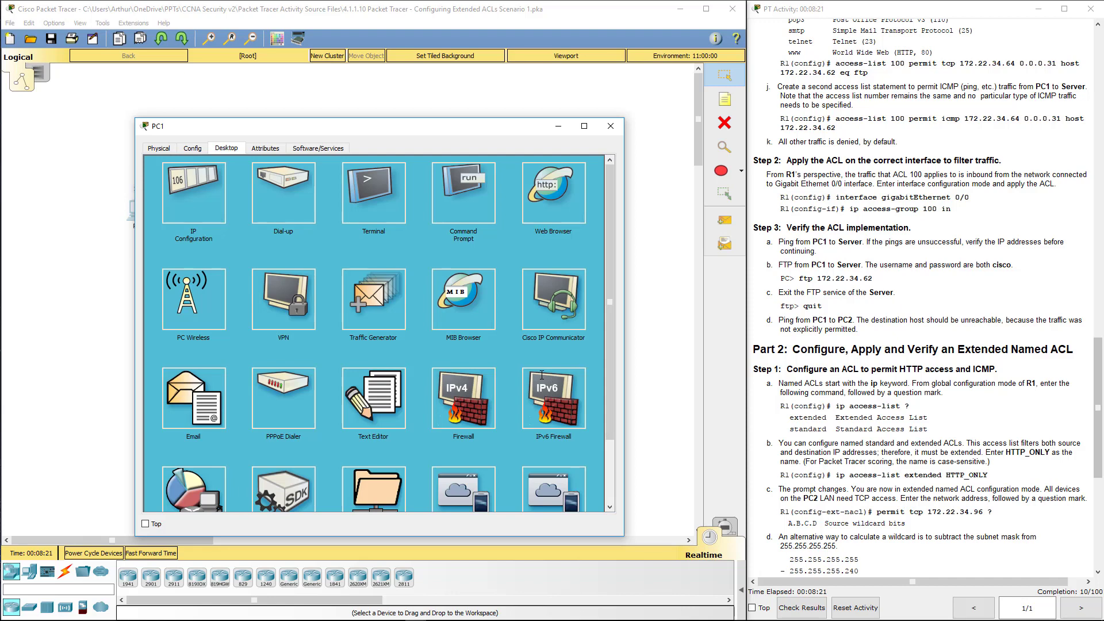
click(842, 317)
drag(842, 317, 758, 248)
Step: Ping 172.22.34.98 from PC1's command prompt and confirm 'Destination host unreachable'
click(829, 328)
click(612, 126)
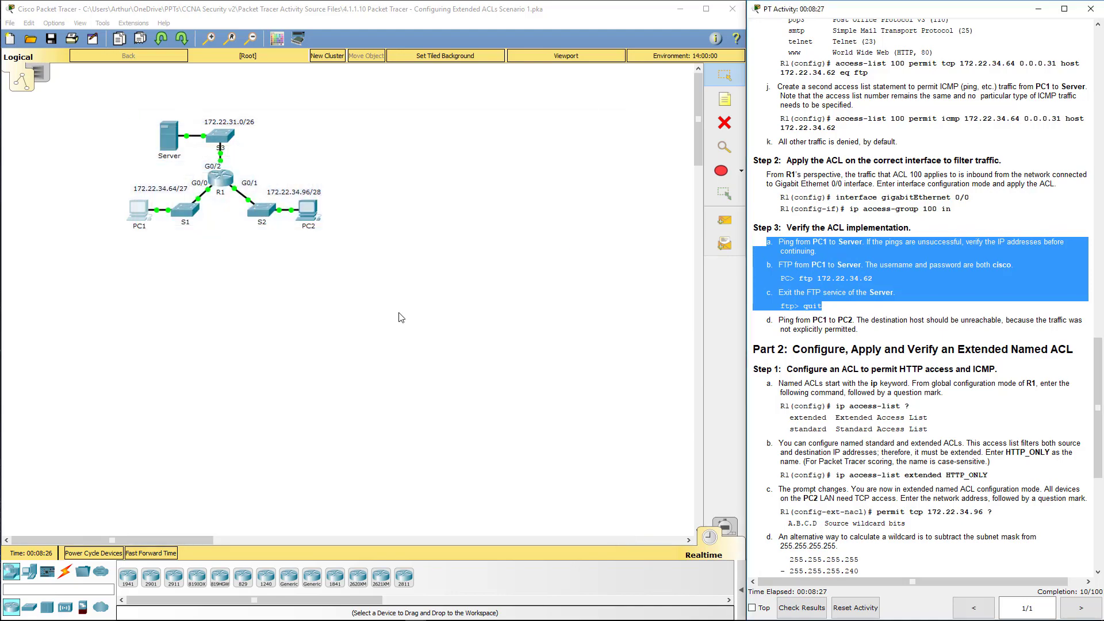
click(146, 212)
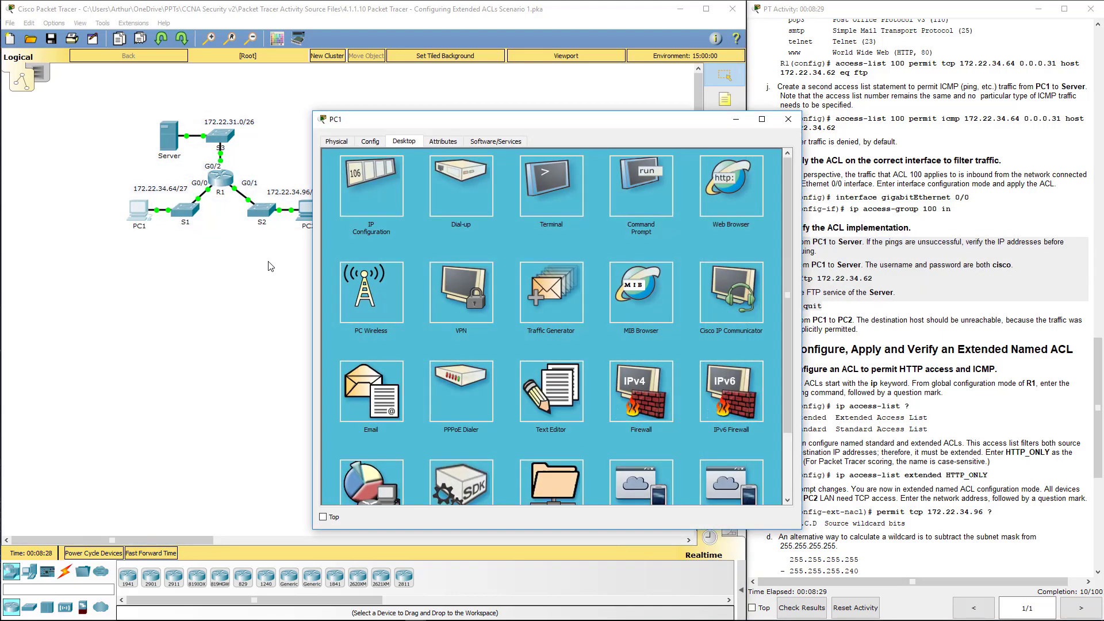
click(630, 188)
drag(636, 129, 497, 145)
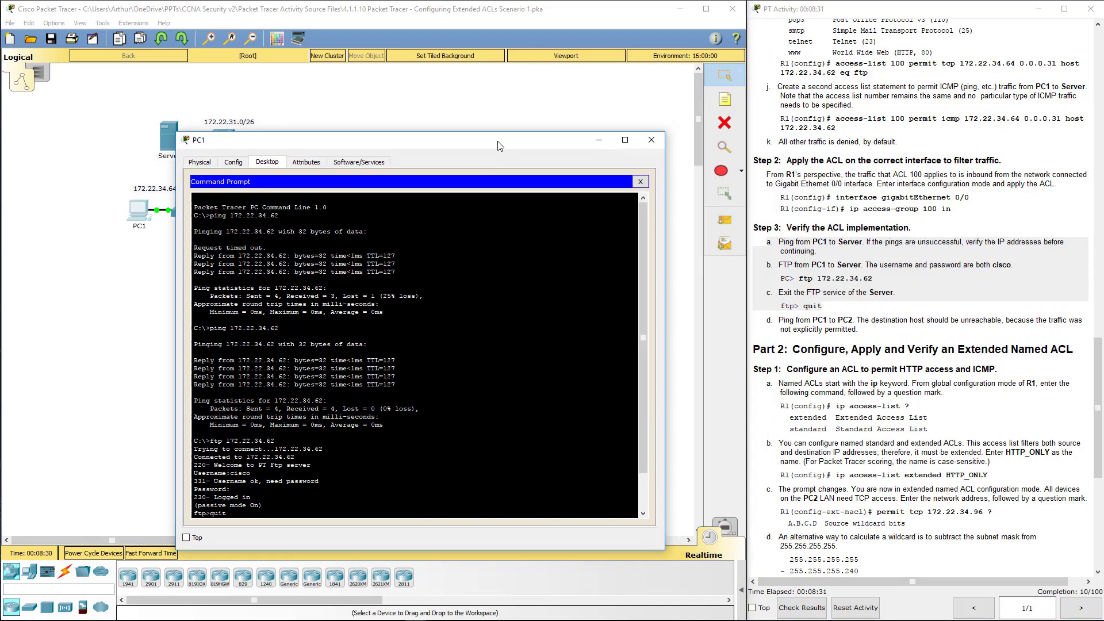
key(Return)
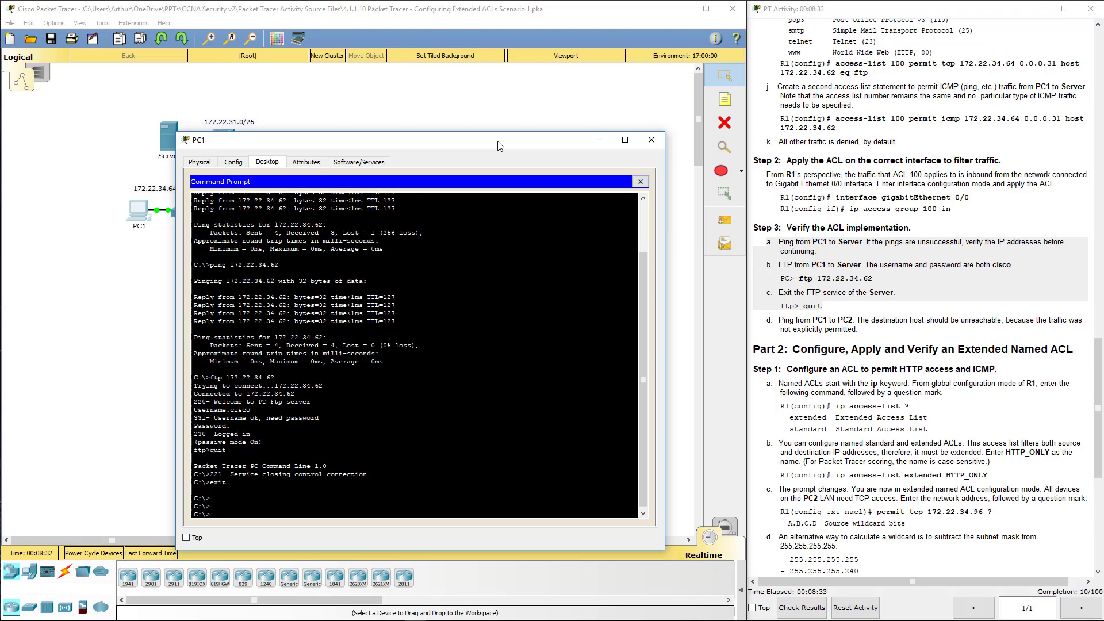
text(ping)
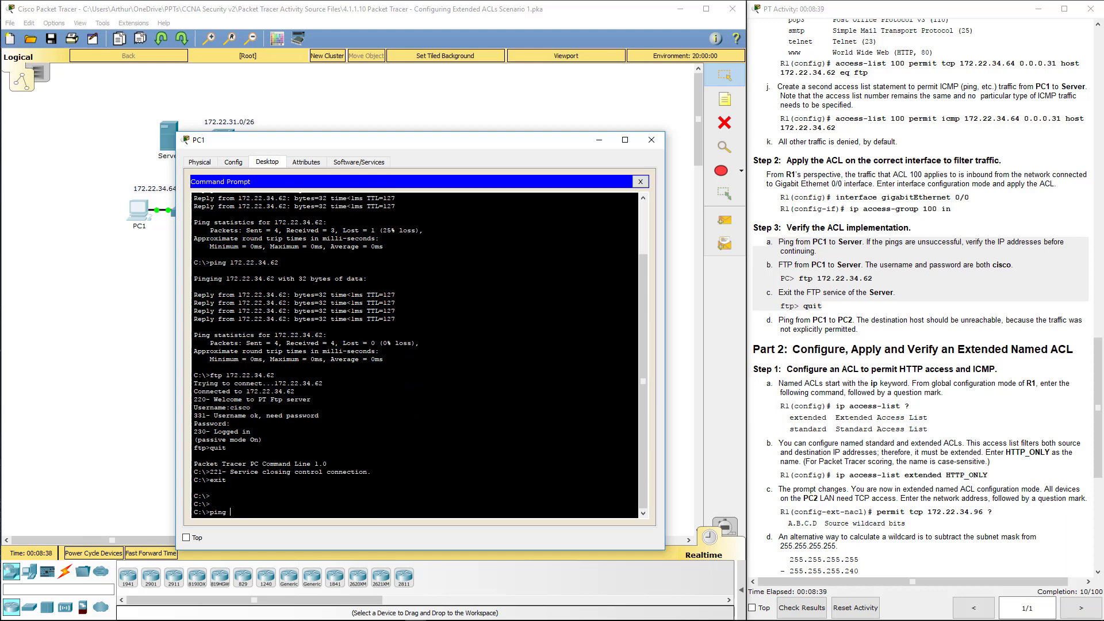
text( 172.22.34.98)
key(Return)
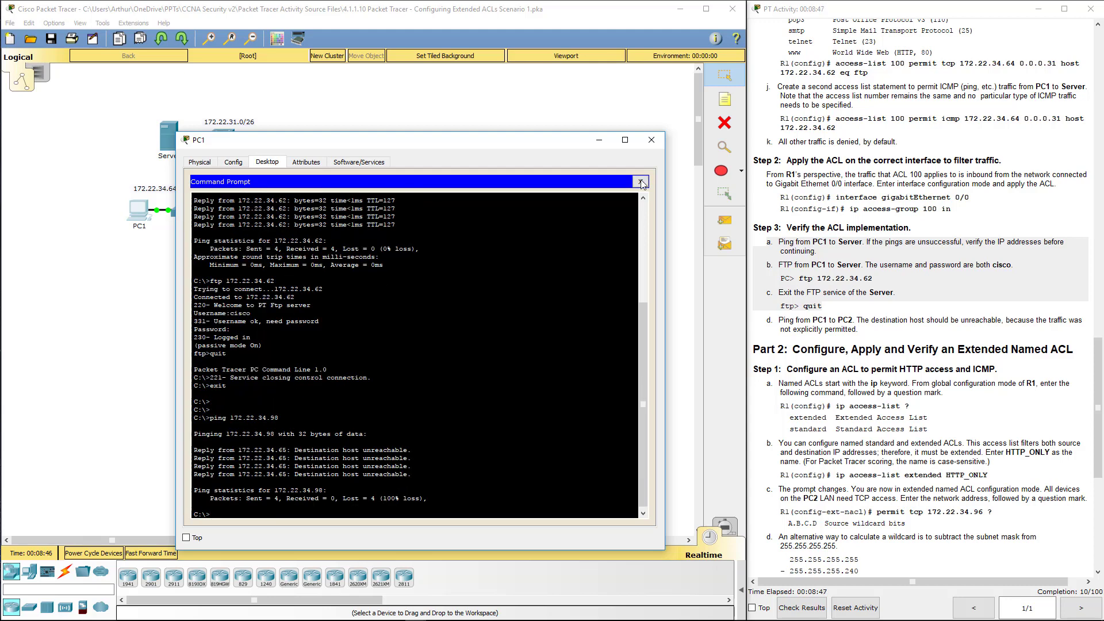
click(655, 142)
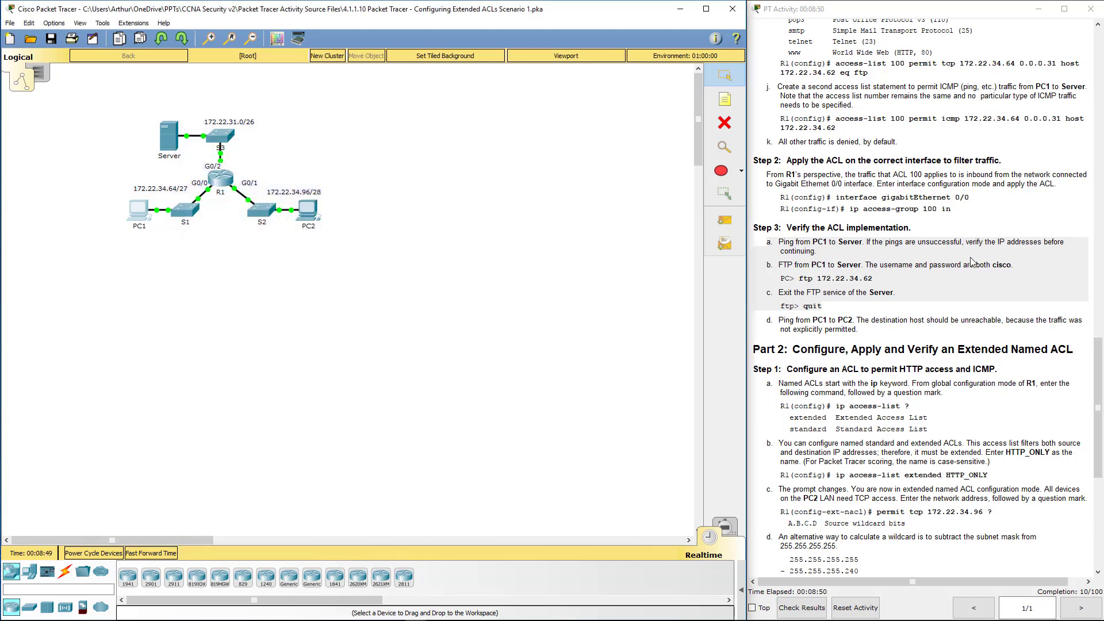
mouse_move(797, 319)
mouse_down()
mouse_move(879, 309)
mouse_move(860, 338)
mouse_move(785, 319)
mouse_up()
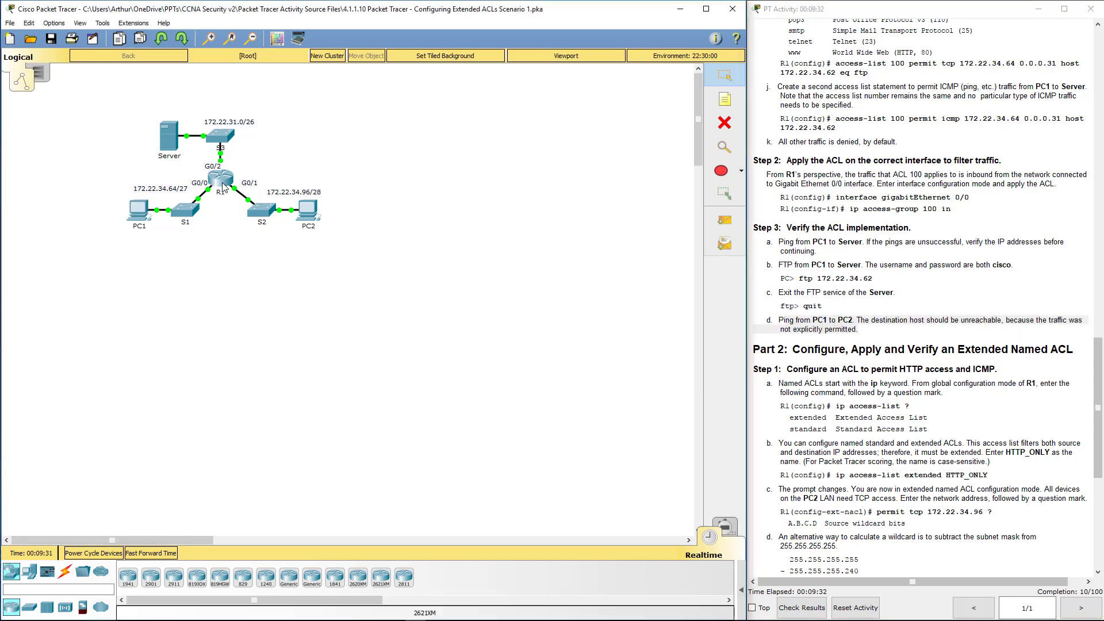
Step: On R1, exit interface mode and enter 'ip access-list extended HTTP_ONLY'
click(222, 182)
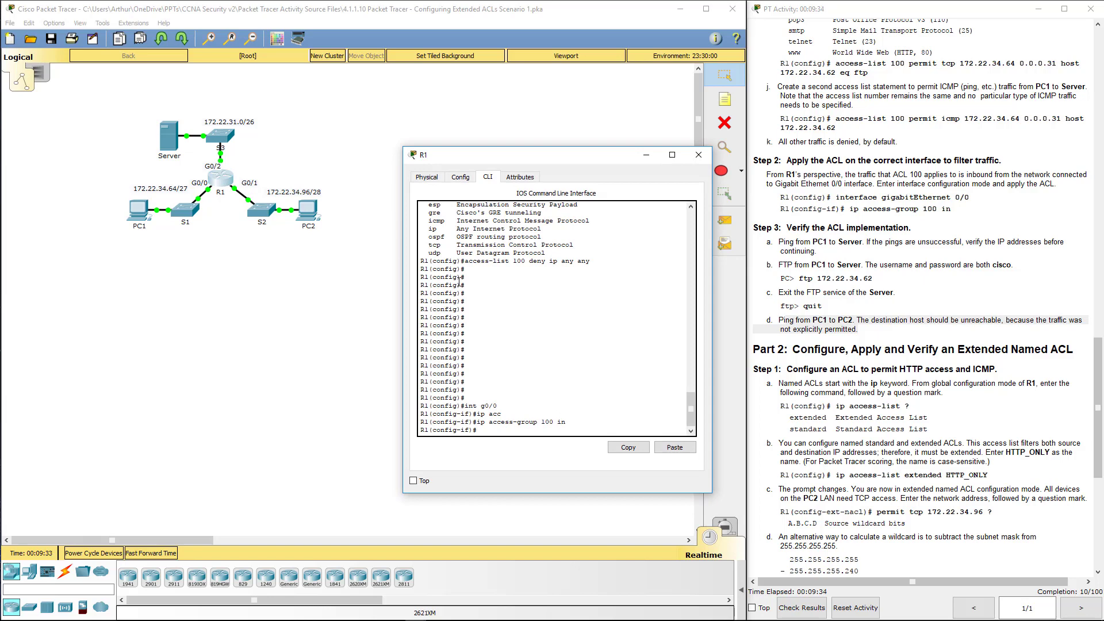
text(exit)
key(Return)
key(Return)
key(Return)
key(Return)
key(Return)
key(Return)
key(Return)
key(Return)
key(Return)
key(Return)
key(Return)
key(Return)
key(Return)
key(Return)
key(Return)
key(Return)
key(Return)
key(Return)
key(Return)
key(Return)
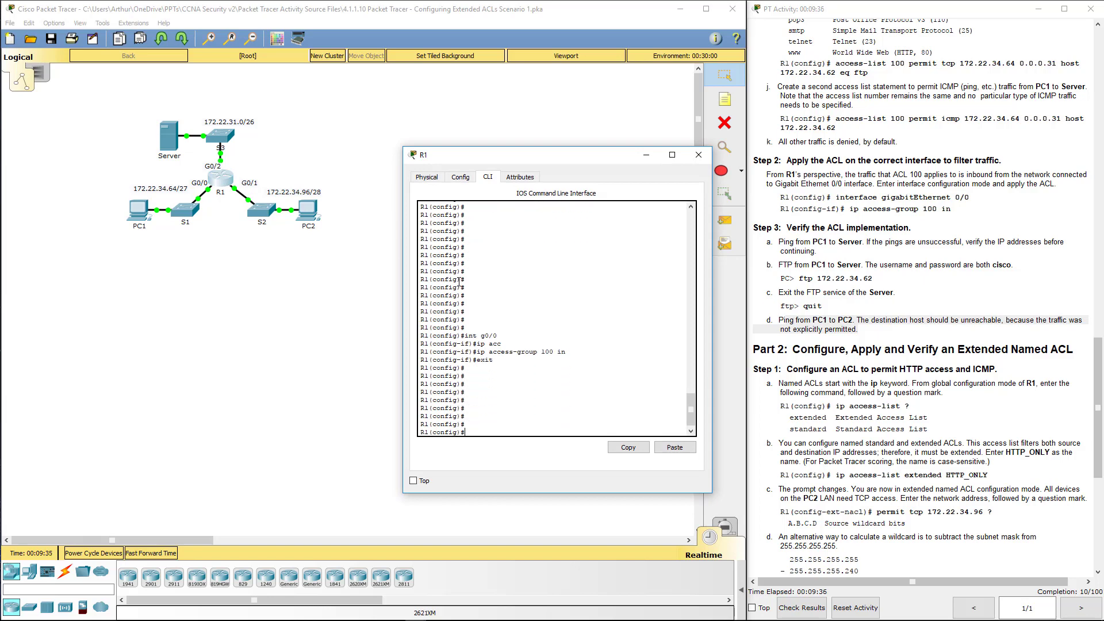
key(Return)
key(Return)
key(Return)
key(Return)
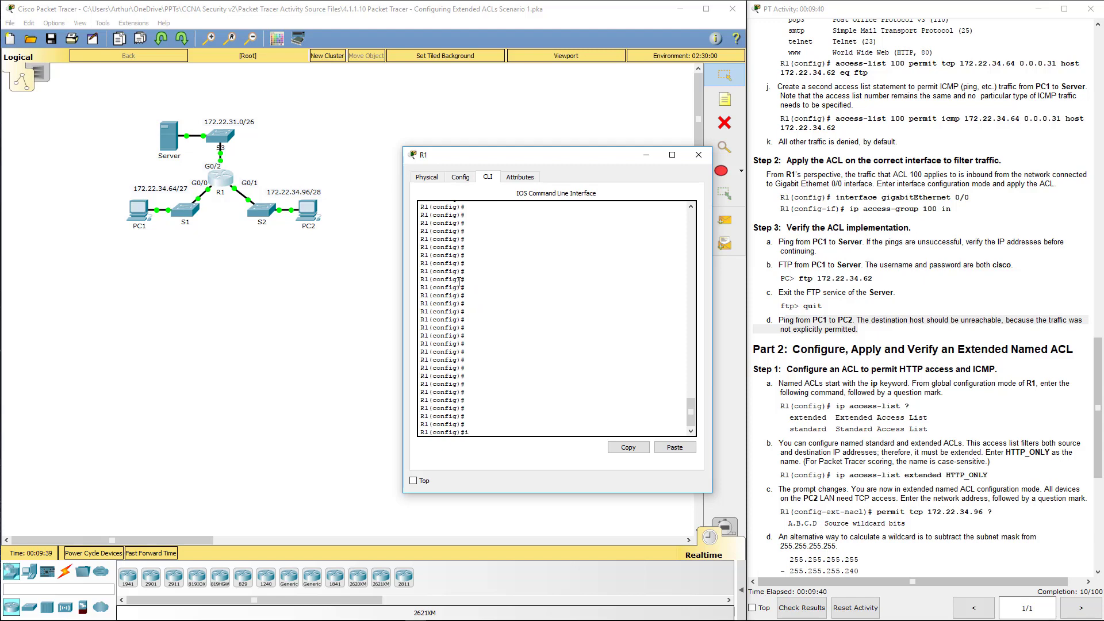
text(ip acc)
key(Tab)
text(?)
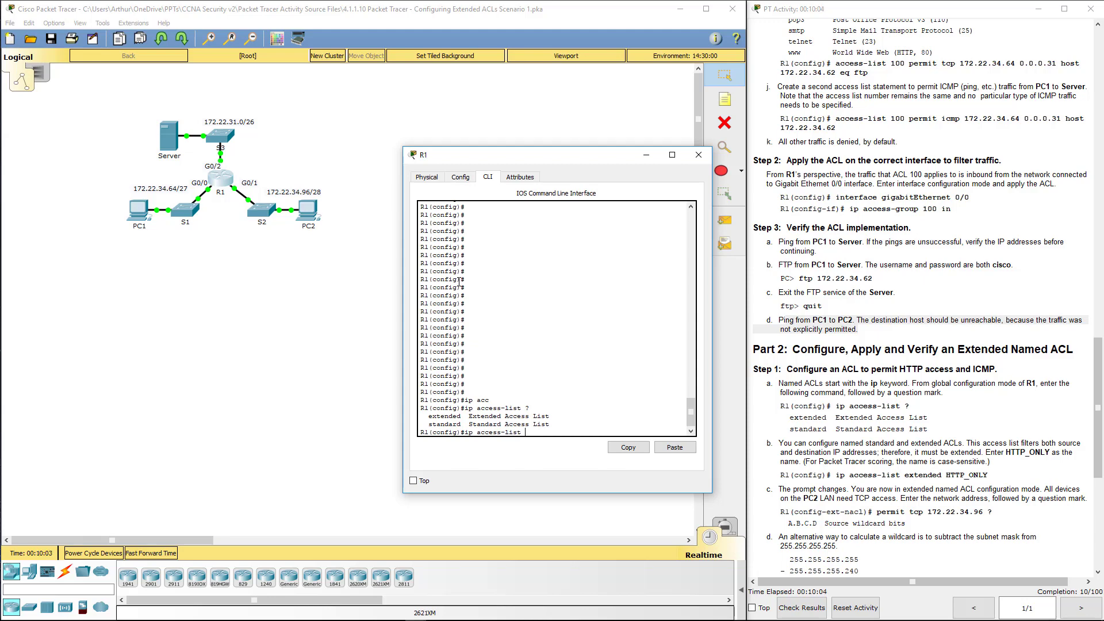
text(tended ?)
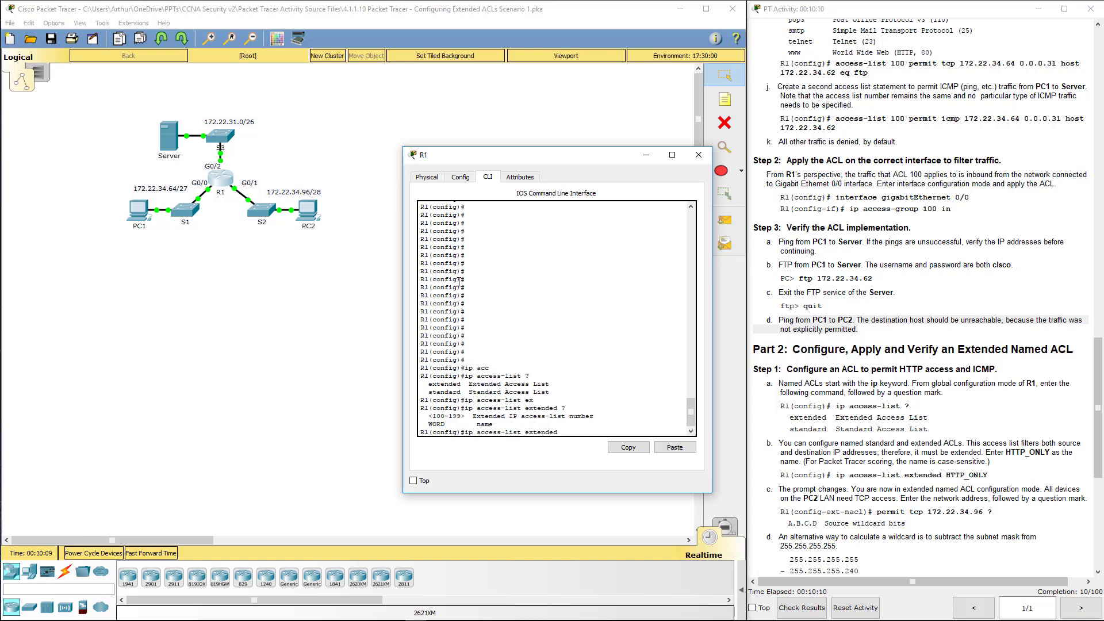
text(HTTP_ONLY)
key(Return)
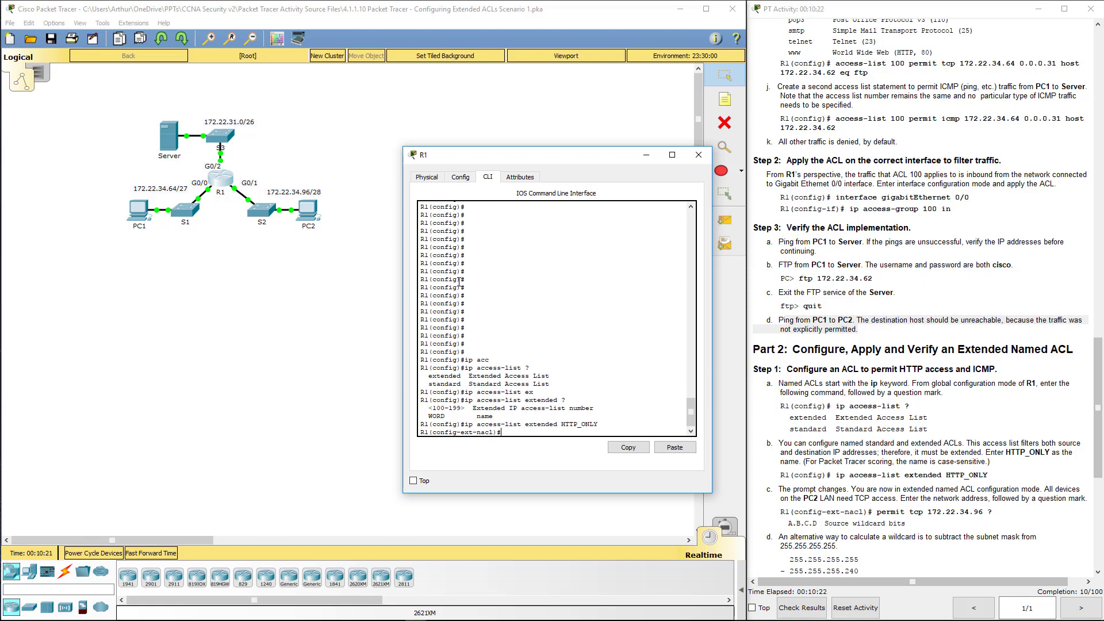
key(Return)
key(Return)
key(Return)
key(Return)
key(Return)
key(Return)
key(Return)
key(Return)
key(Return)
key(Return)
key(Return)
key(Return)
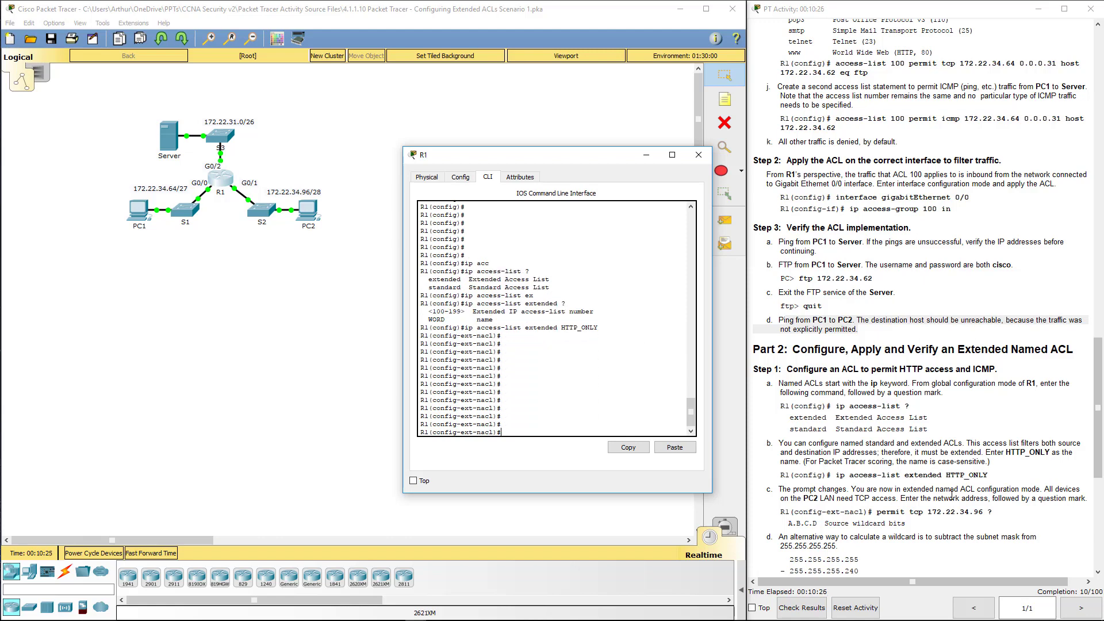
drag(988, 475, 888, 465)
Step: Show Part 2 and list R1's named-ACL mode commands with '?', noting the no and default entries
scroll(887, 464, down, 5)
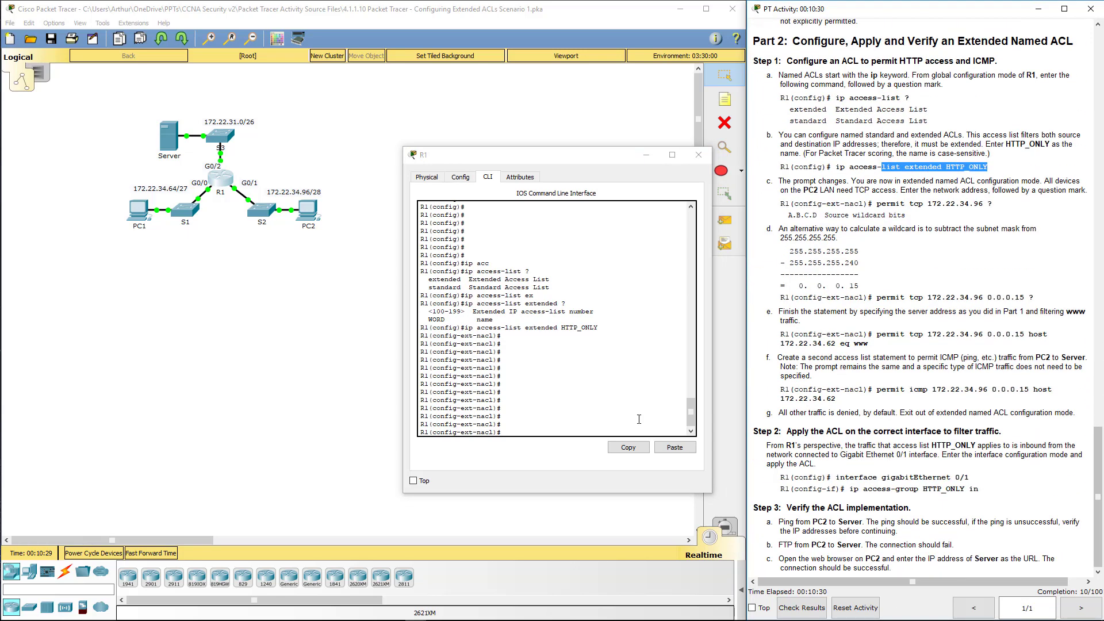
click(534, 423)
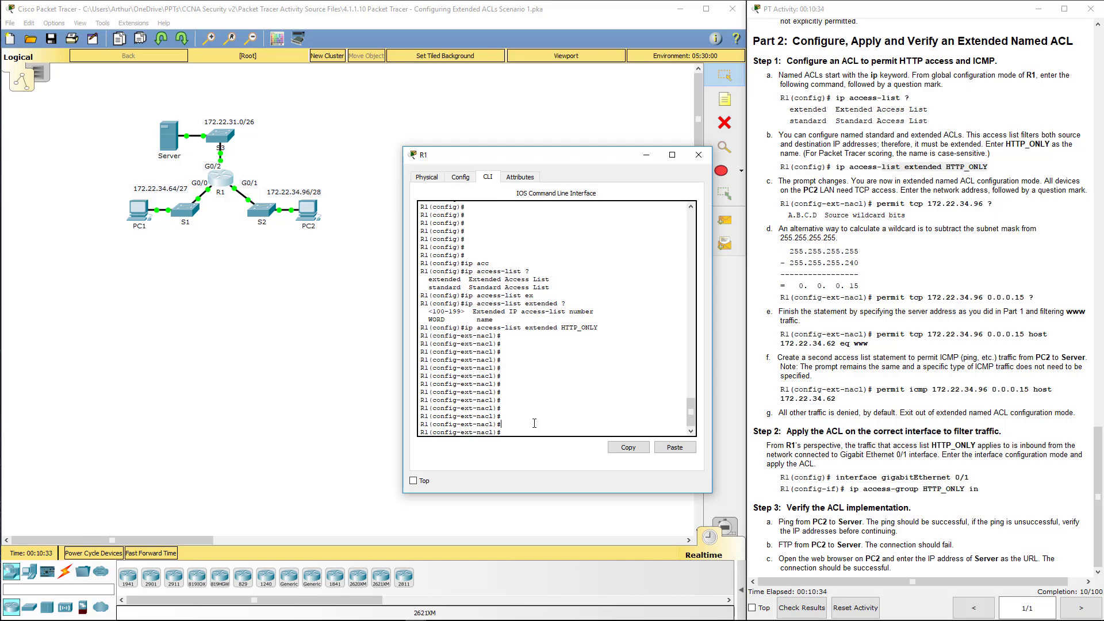
text(prt)
key(Tab)
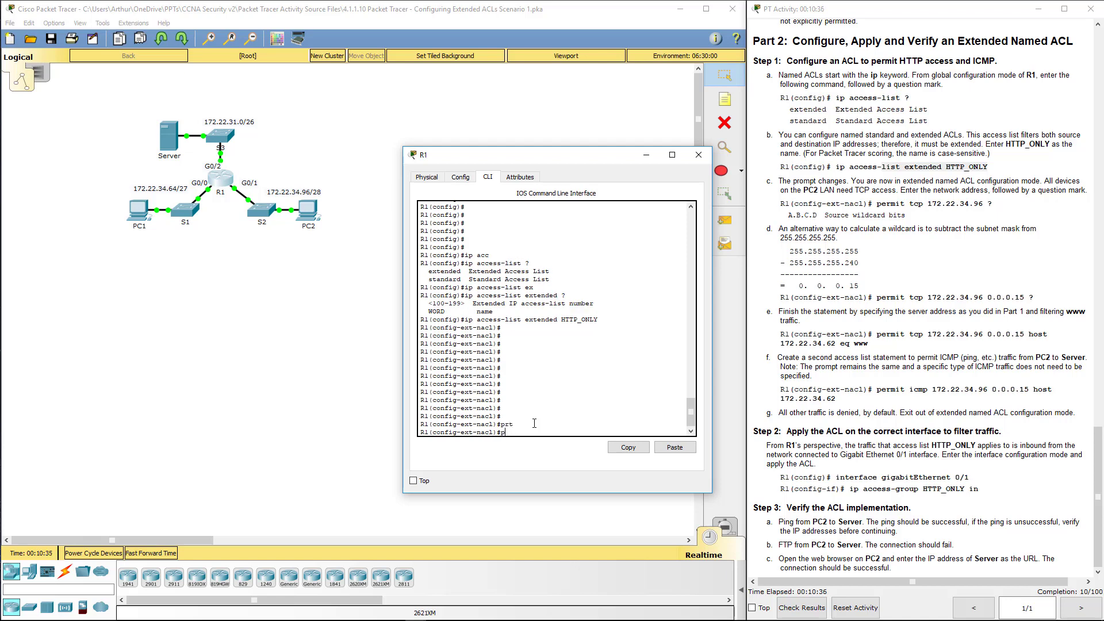
text(?)
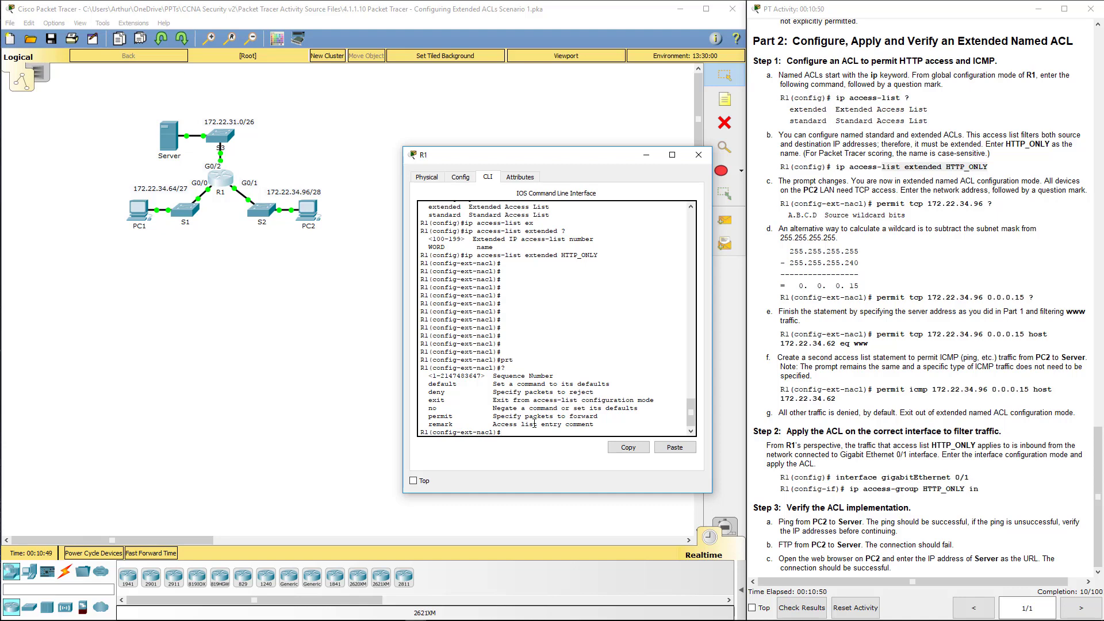
drag(500, 407, 649, 408)
click(650, 408)
double_click(432, 408)
double_click(438, 383)
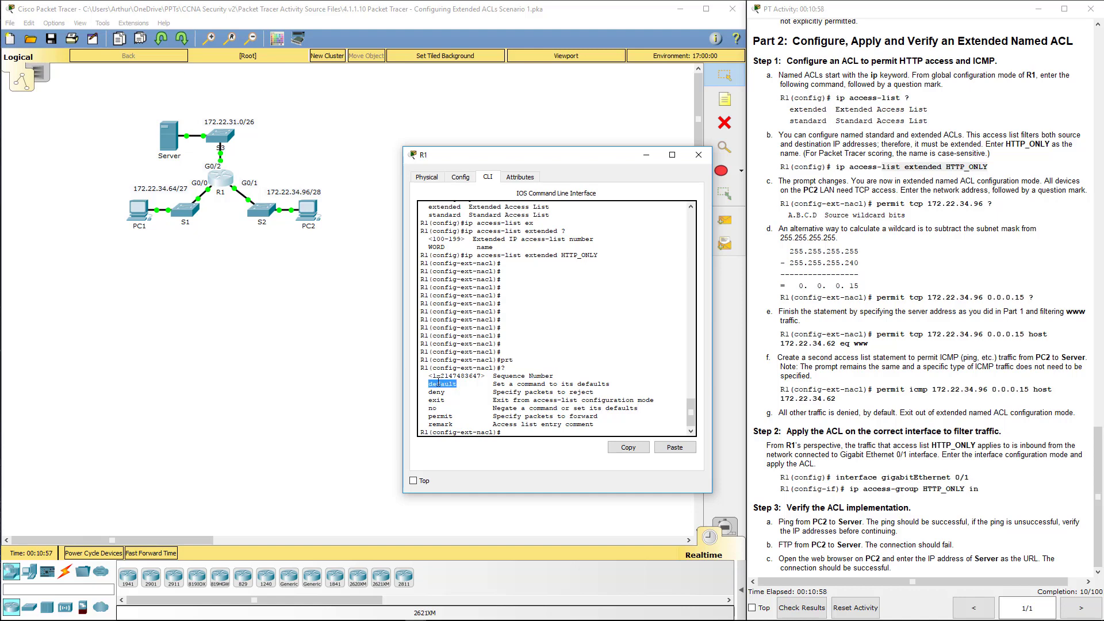
click(504, 429)
Step: Enter a permit tcp rule from 172.22.34.96 0.0.0.15 for www traffic on R1
text(per)
key(Tab)
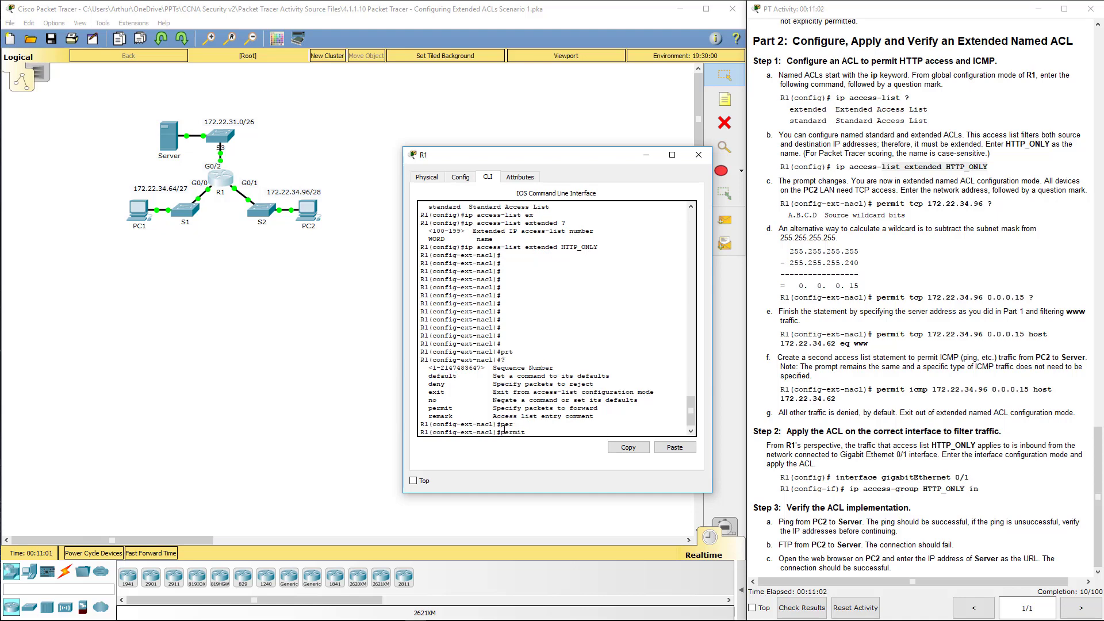
text(tcp)
text(172.22.34.96 ?)
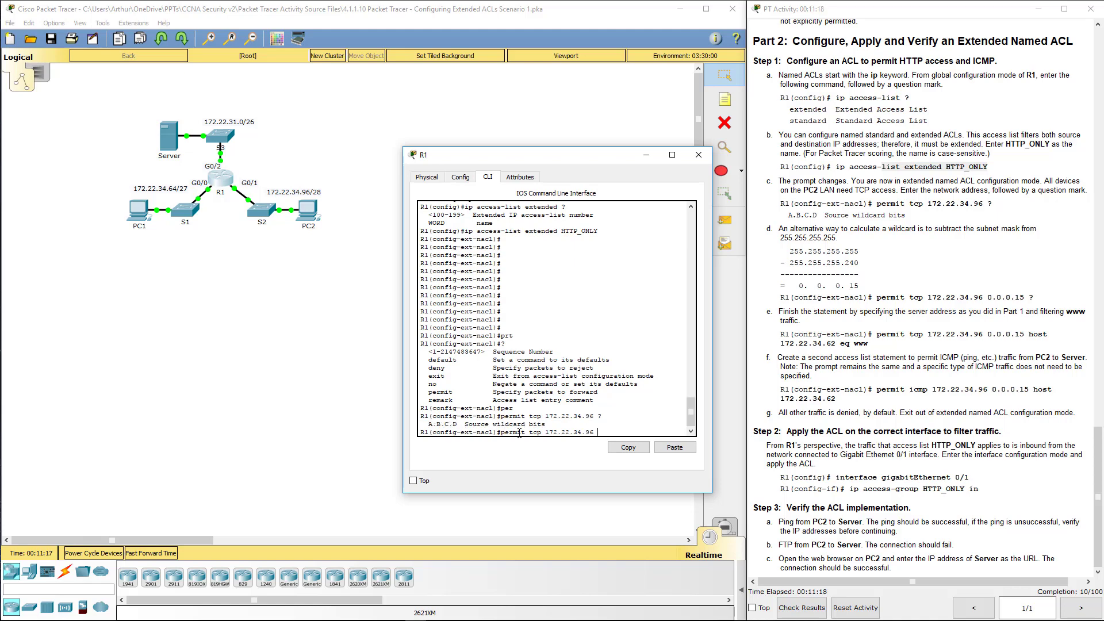
drag(465, 424, 544, 424)
click(603, 431)
text(0.0.0.15)
drag(859, 285, 780, 285)
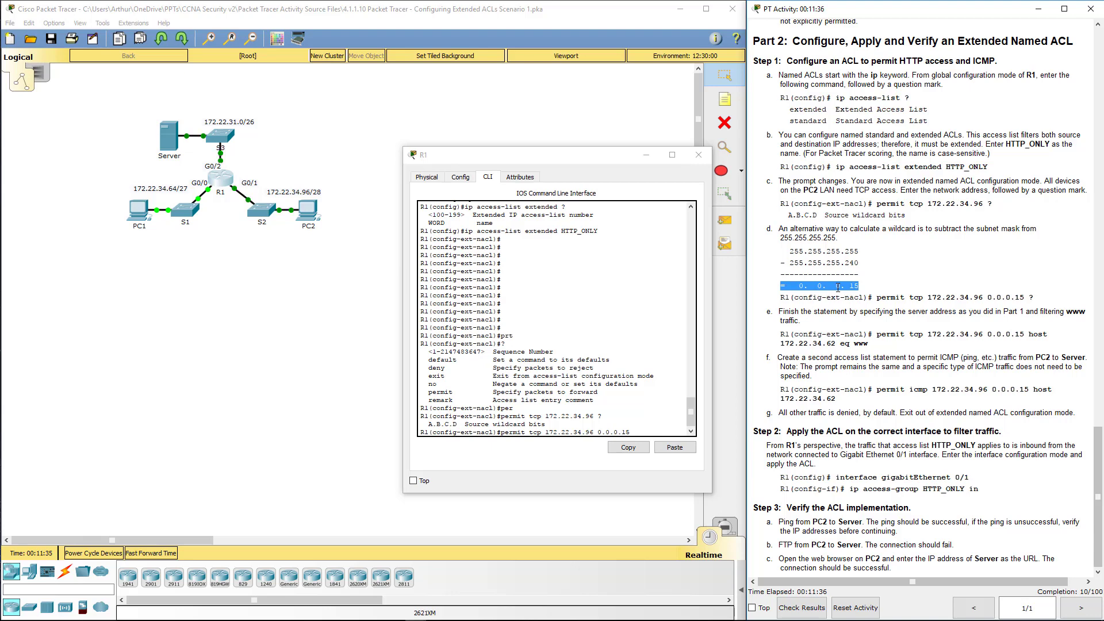
click(635, 430)
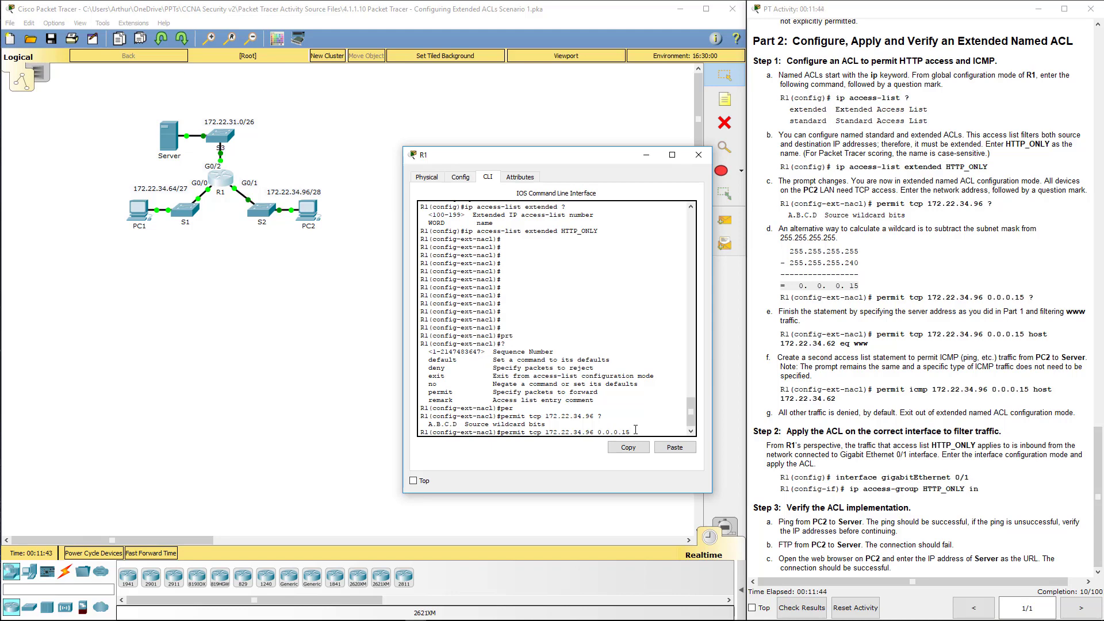
text(?)
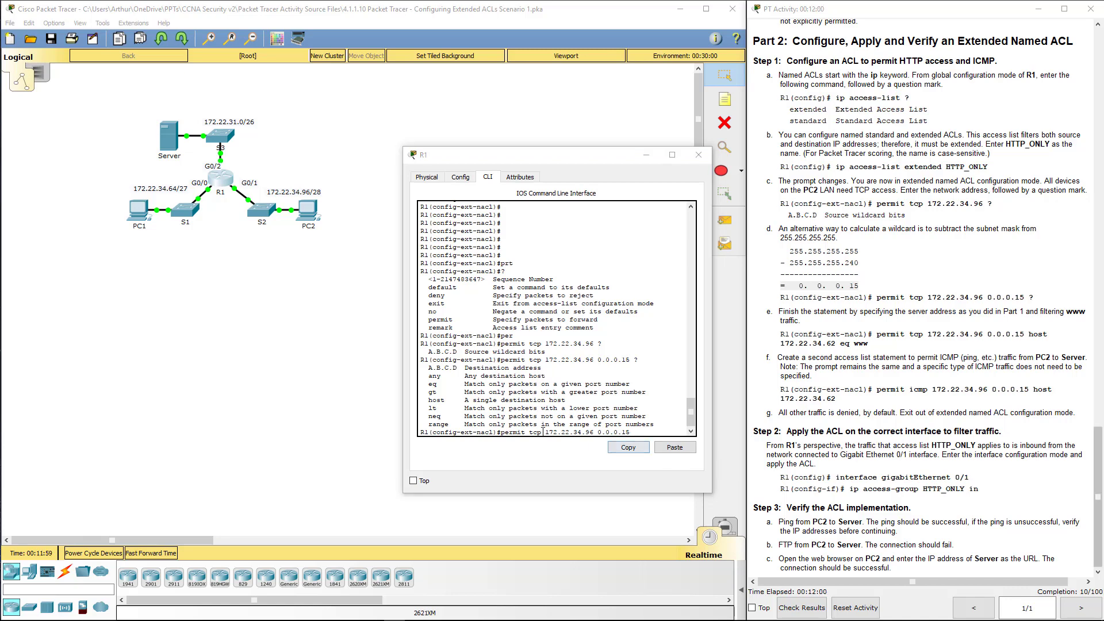
click(617, 428)
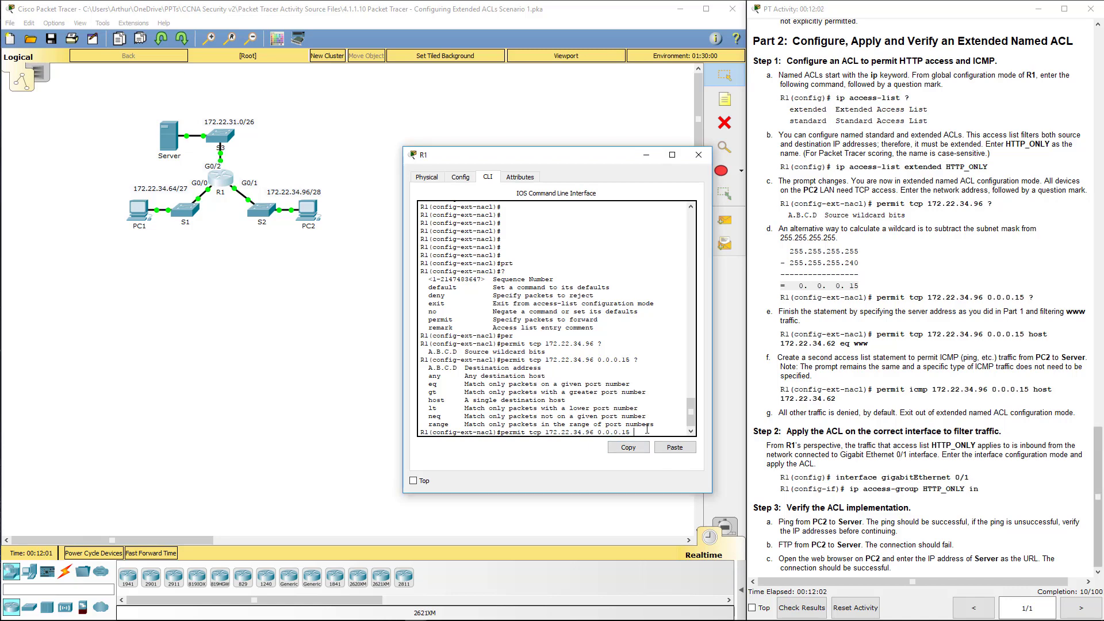
text(eq www)
key(Return)
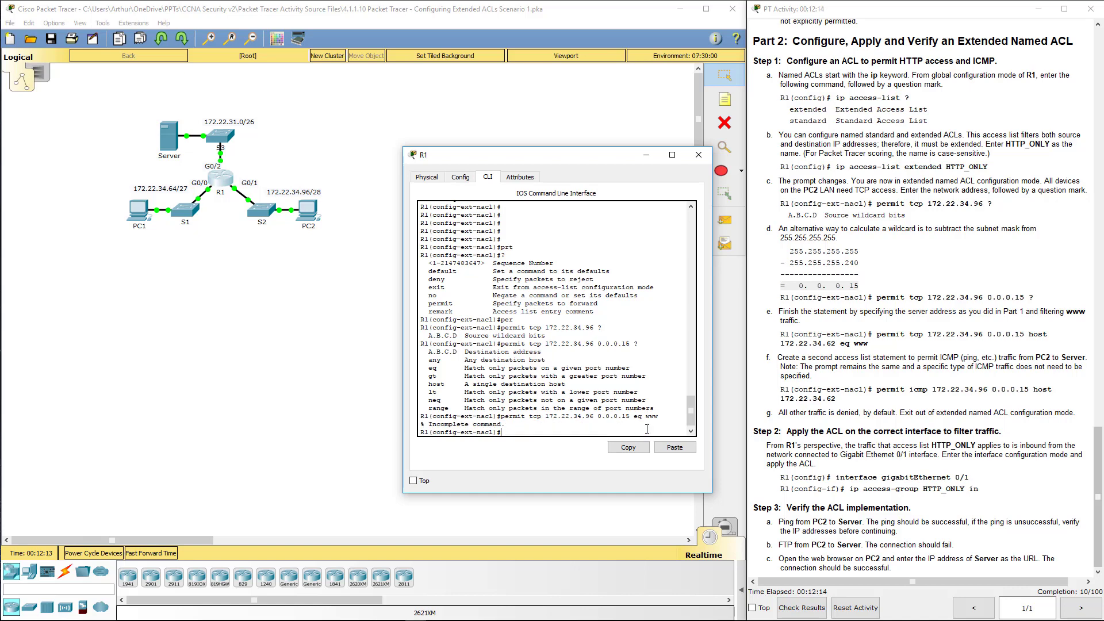
key(Up)
text(?)
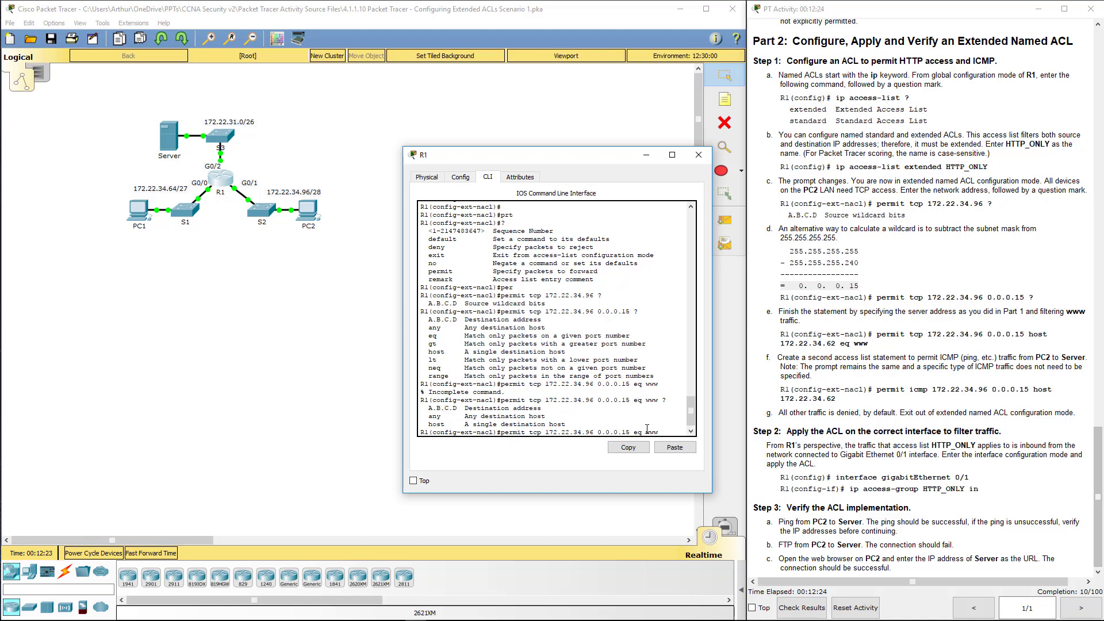
key(BackSpace)
key(BackSpace)
key(BackSpace)
key(BackSpace)
key(BackSpace)
text(hos)
drag(812, 335, 775, 310)
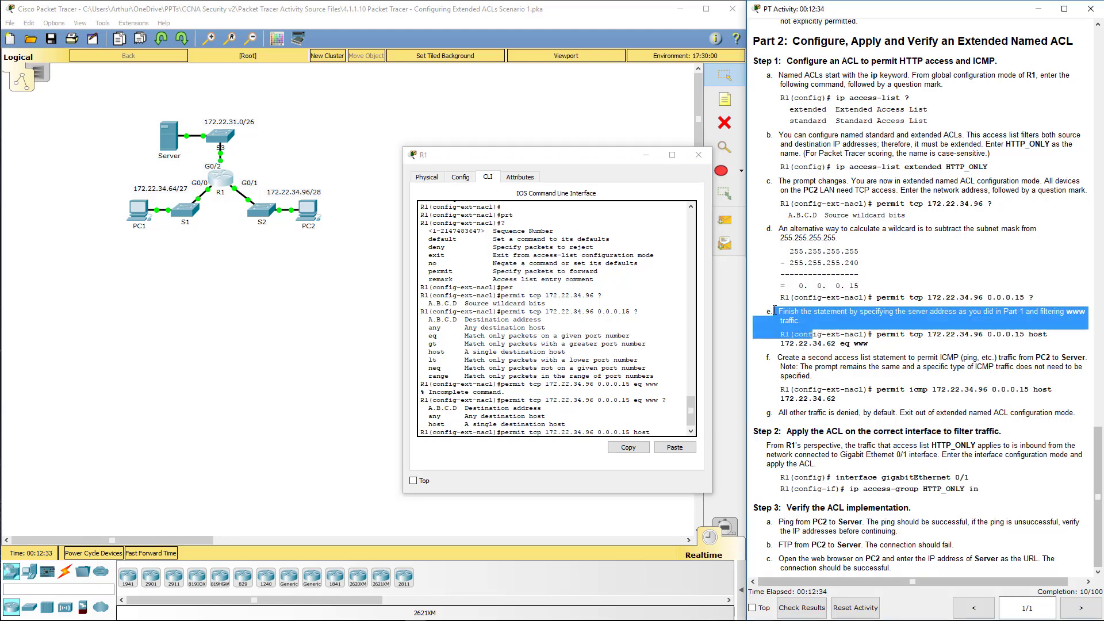
mouse_move(1065, 311)
mouse_down()
mouse_move(1040, 311)
mouse_move(1084, 311)
mouse_up()
triple_click(825, 333)
click(891, 344)
drag(891, 344, 780, 334)
click(671, 434)
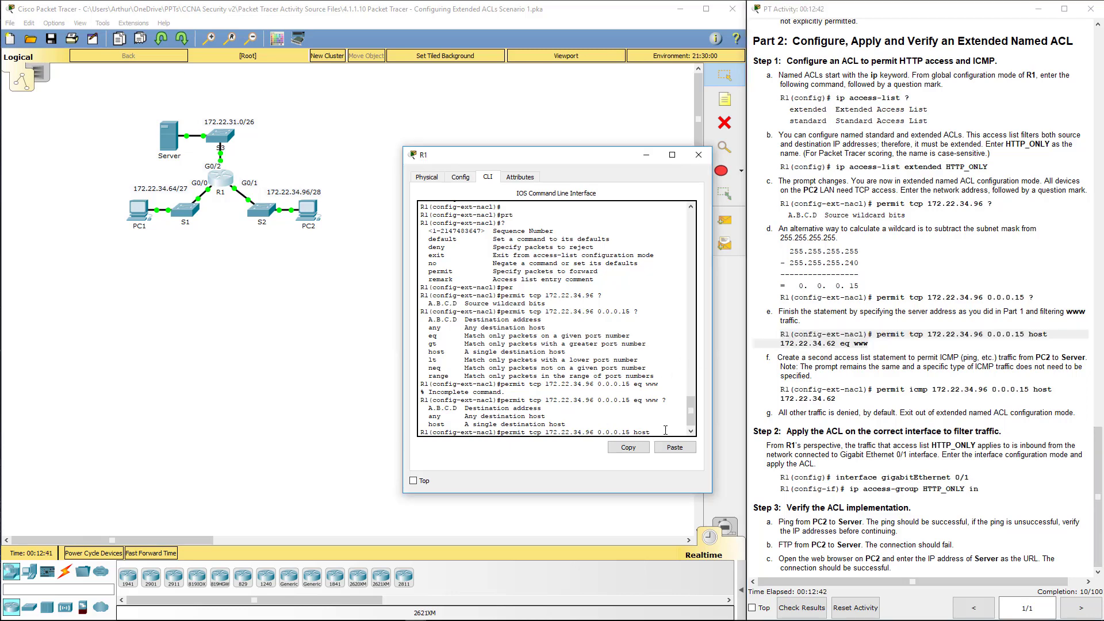
text(172.22.34.62 eq www)
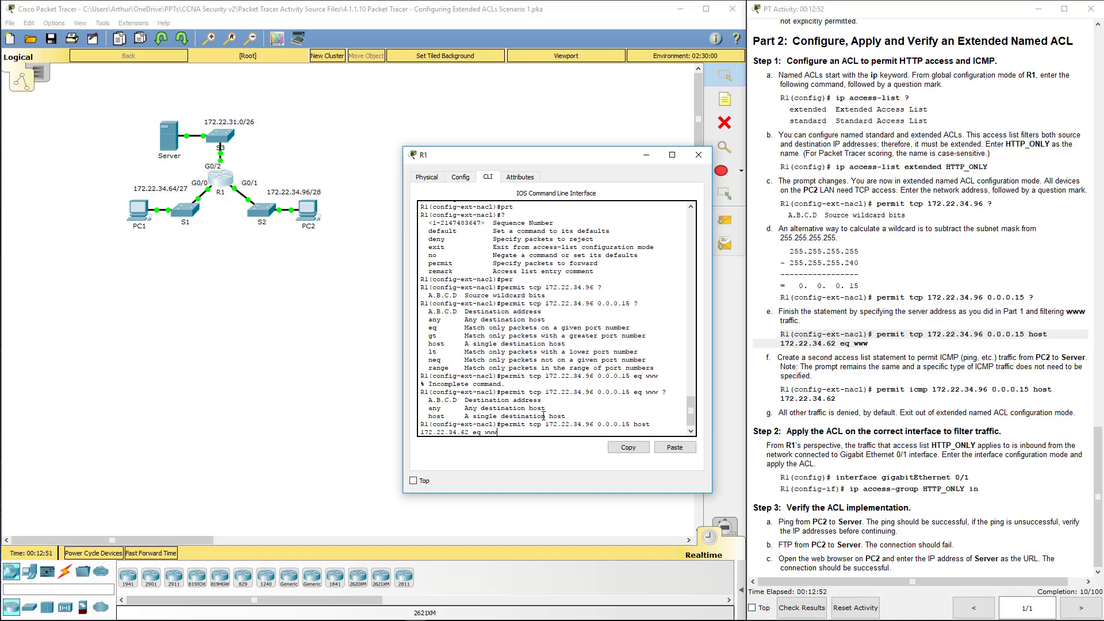
drag(545, 423, 629, 426)
drag(420, 432, 461, 429)
click(496, 431)
key(Return)
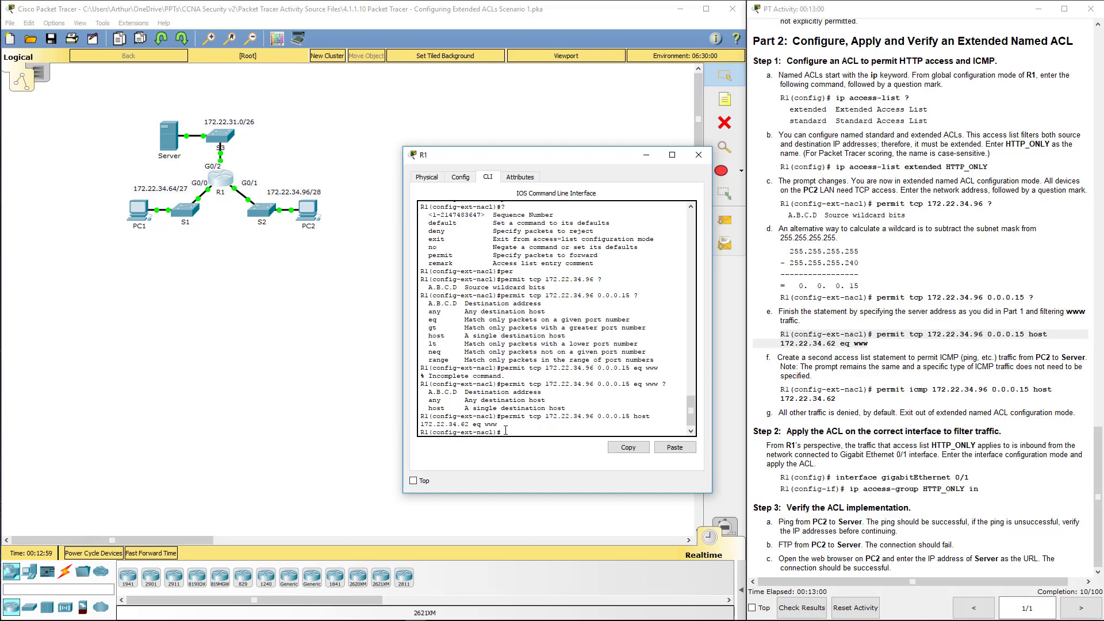
Step: Add a permit icmp rule from PC2's network to host 172.22.34.62 by editing the recalled tcp rule
click(870, 384)
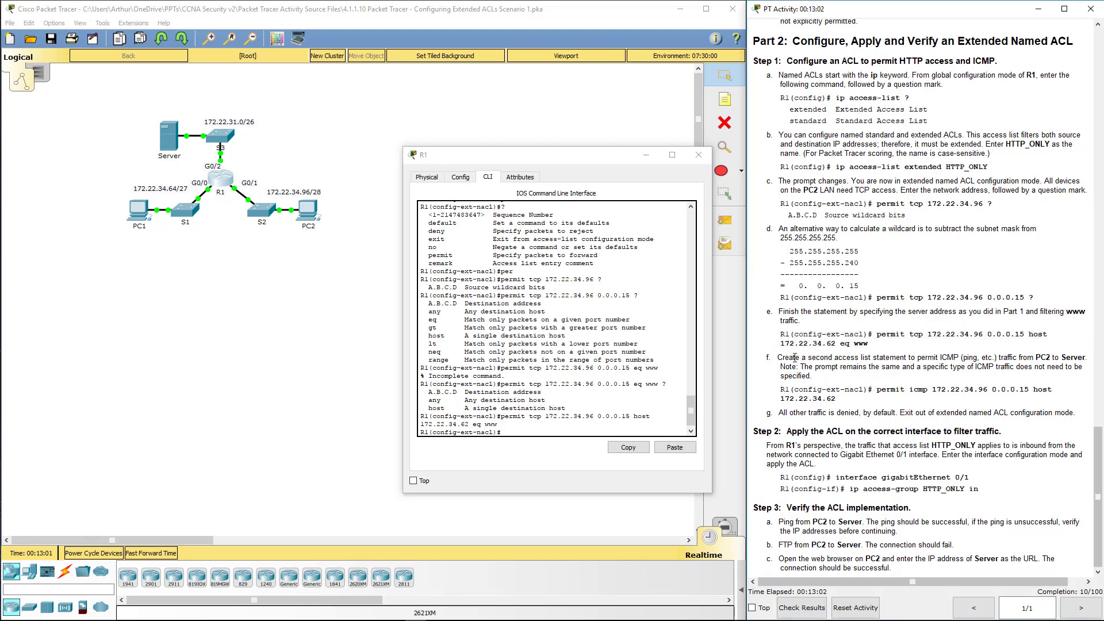
drag(794, 357, 885, 364)
click(538, 435)
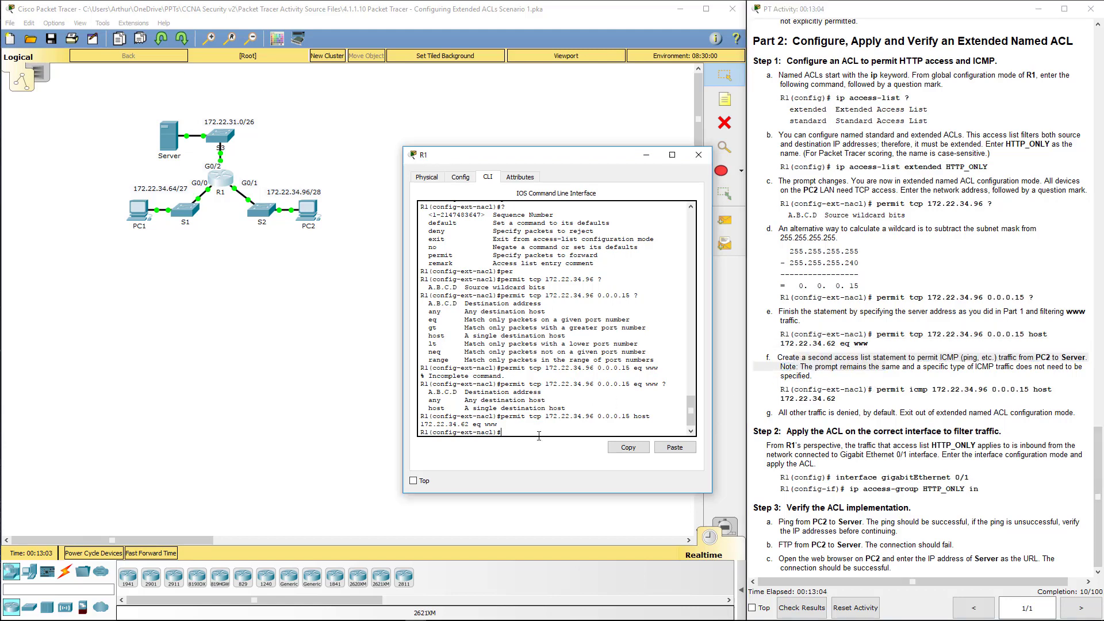
key(Up)
key(Left)
key(Left)
key(Left)
key(Left)
key(Left)
key(Left)
key(Left)
key(Left)
key(Left)
key(Left)
key(Left)
key(Left)
key(Left)
key(Left)
key(Left)
key(Left)
key(Left)
key(BackSpace)
key(BackSpace)
key(BackSpace)
text(icmp)
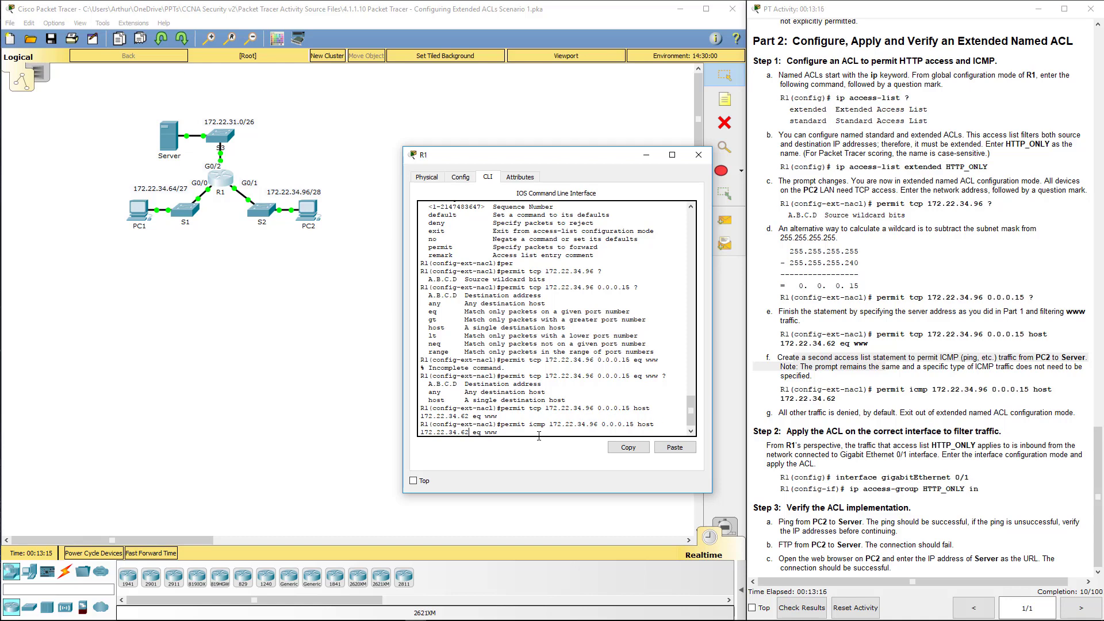
key(BackSpace)
key(BackSpace)
key(BackSpace)
key(Return)
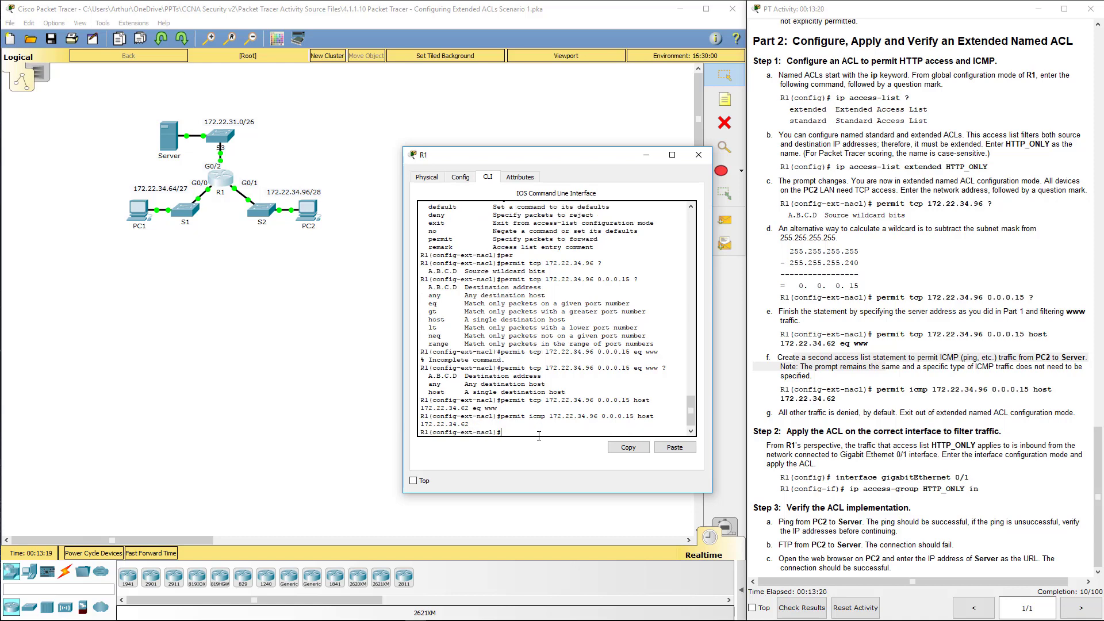
Step: Add deny ip any any to HTTP_ONLY and exit to R1(config)#
click(862, 397)
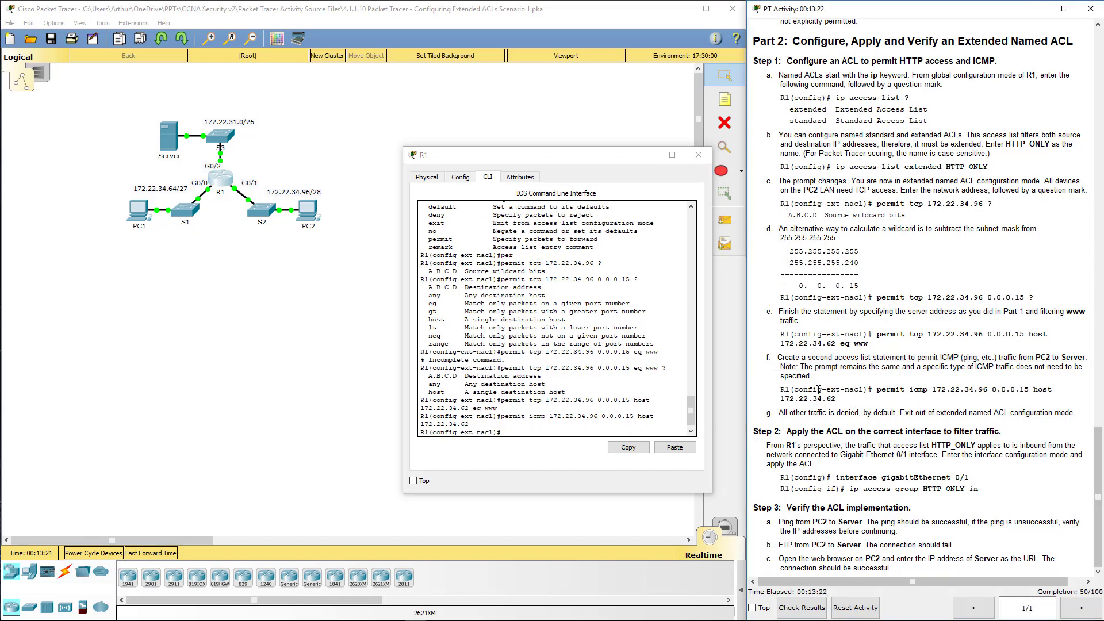
drag(818, 390, 837, 398)
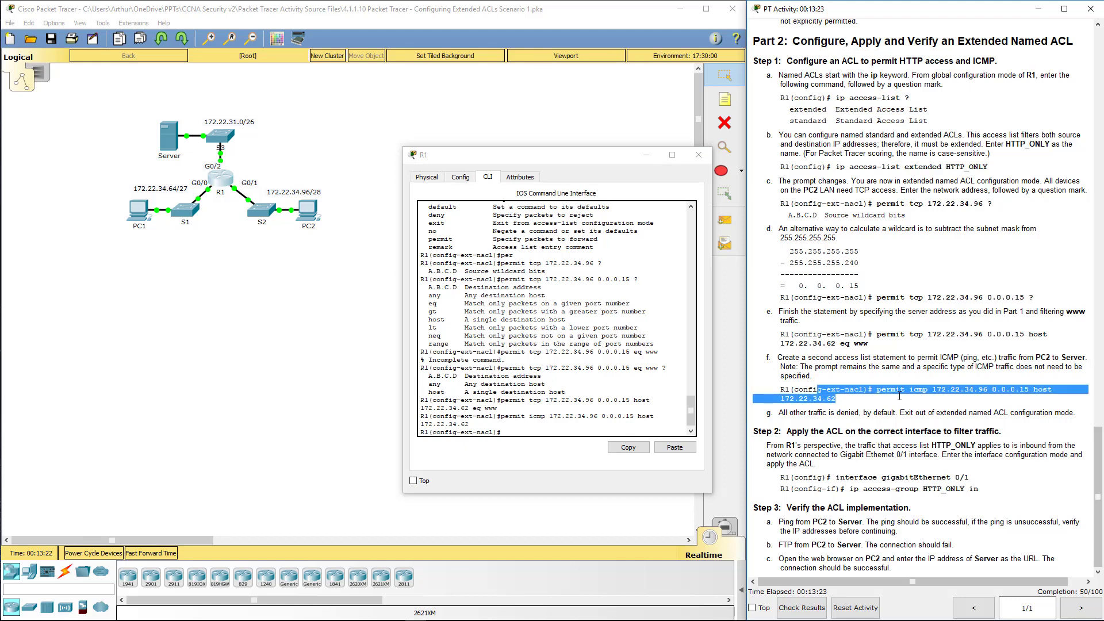
click(517, 431)
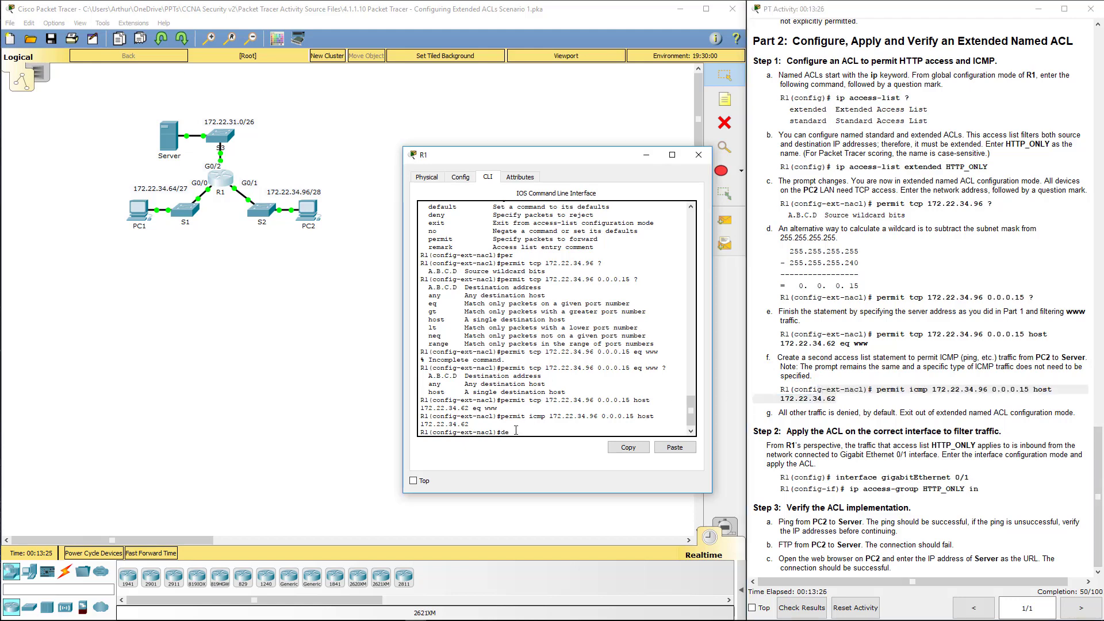
text(den)
key(Tab)
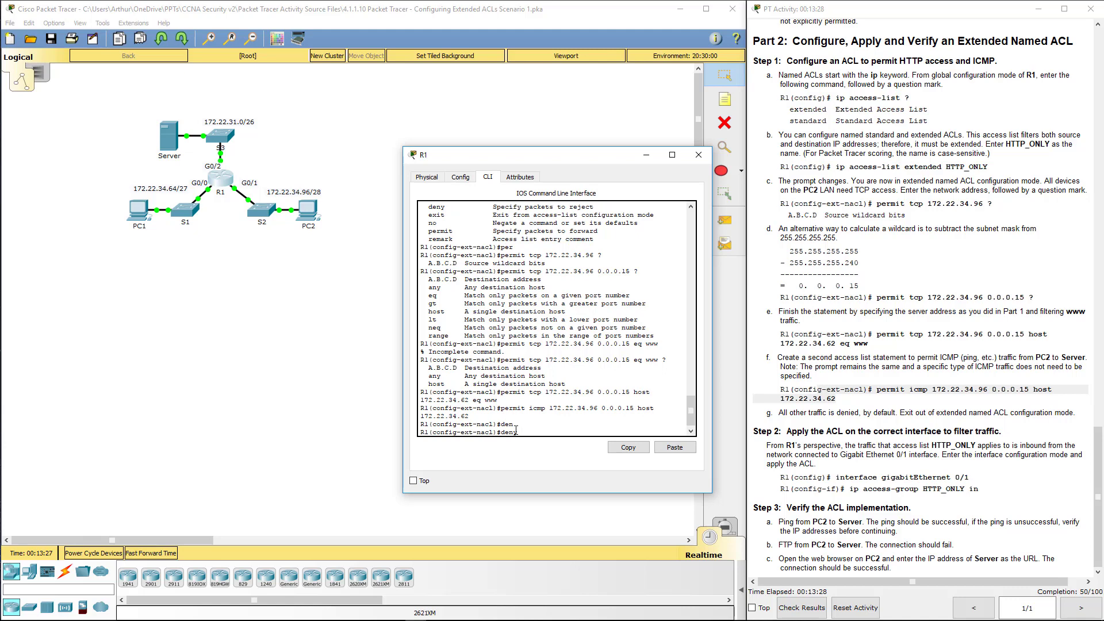
text(ip any any)
key(Return)
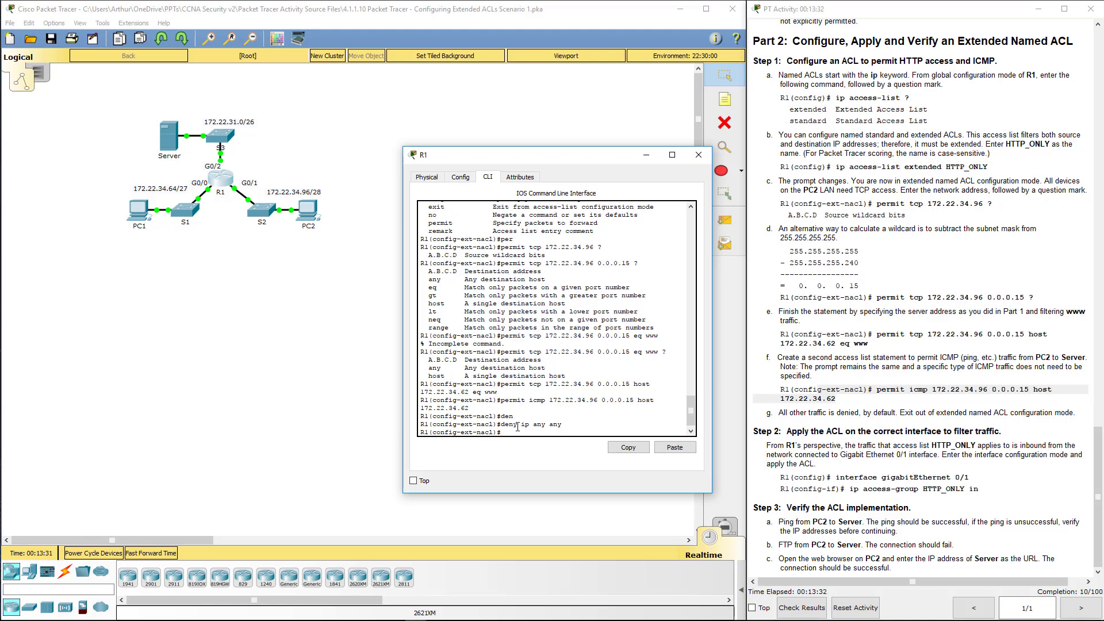
click(984, 410)
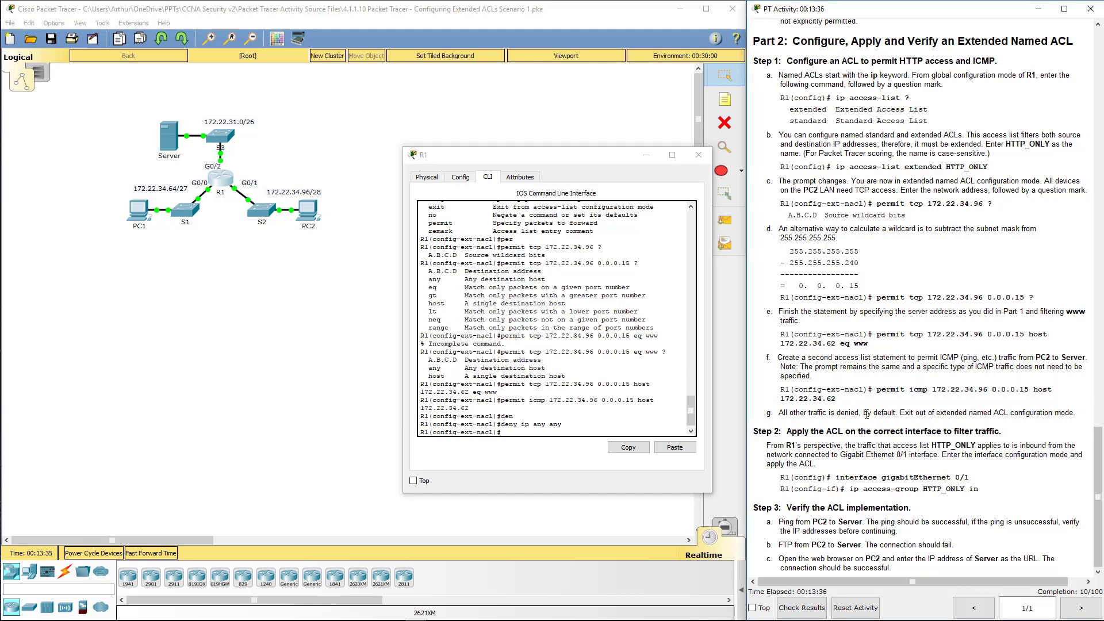
click(537, 433)
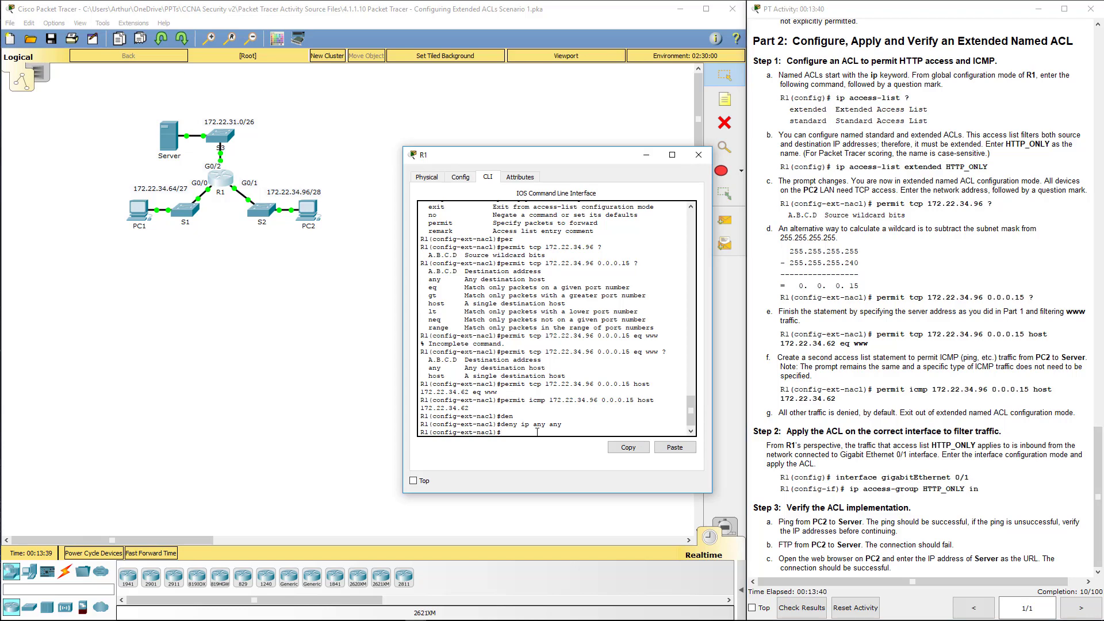
text(exit)
key(Return)
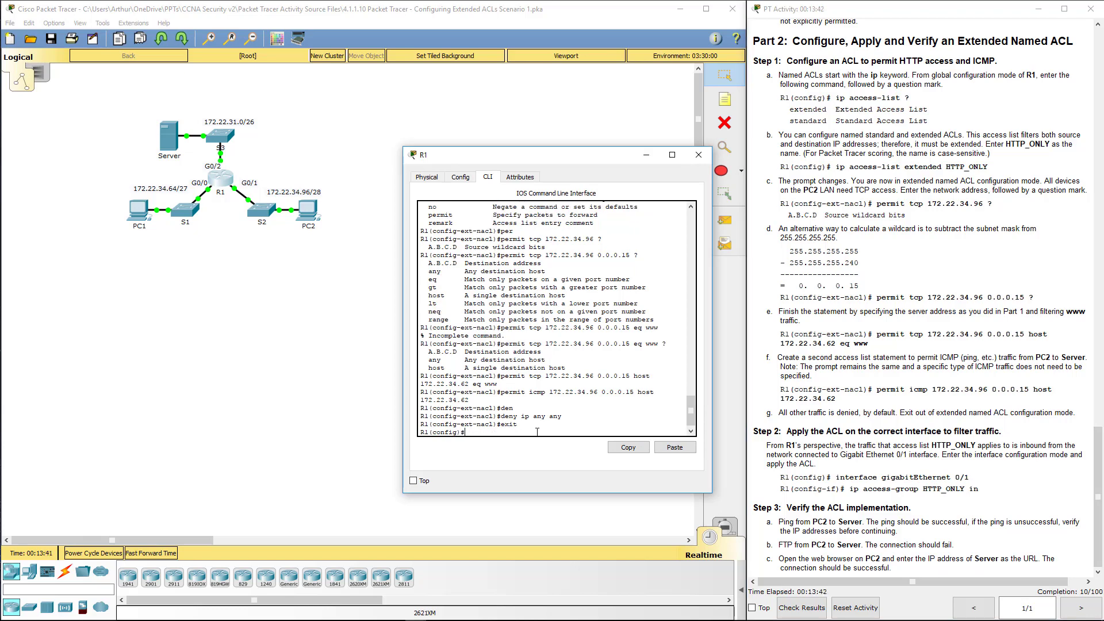
Step: Apply 'ip access-group HTTP_ONLY in' on R1's interface G0/1
key(Return)
key(Return)
key(Return)
key(Return)
key(Return)
key(Return)
key(Return)
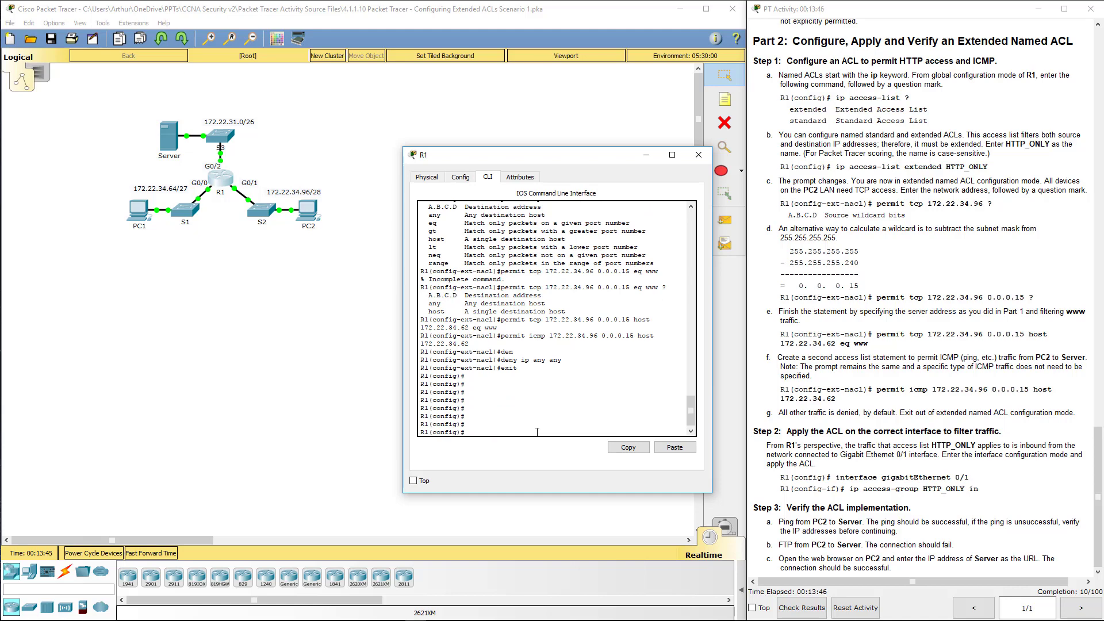
text(int g0/1)
key(Return)
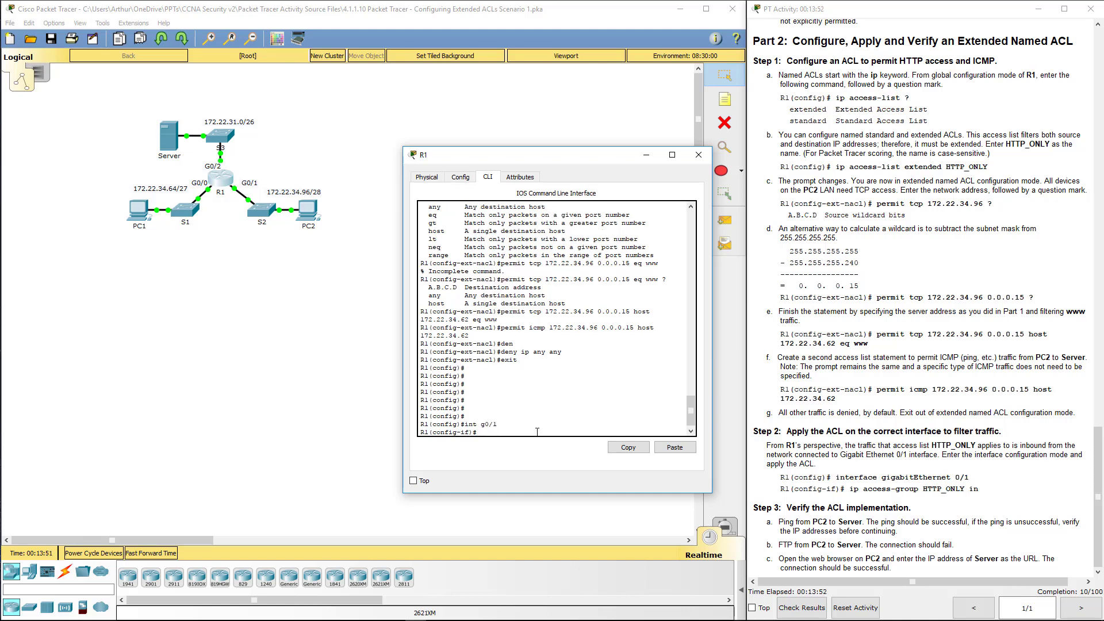
text(ip a)
key(Tab)
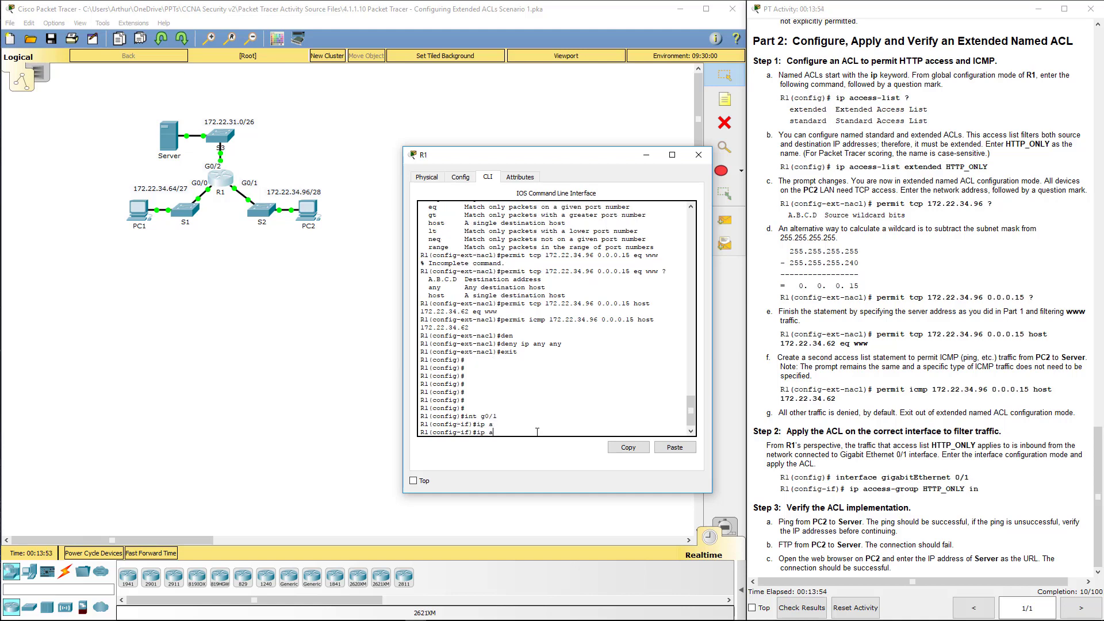
text(cc)
key(Tab)
text(e)
key(Tab)
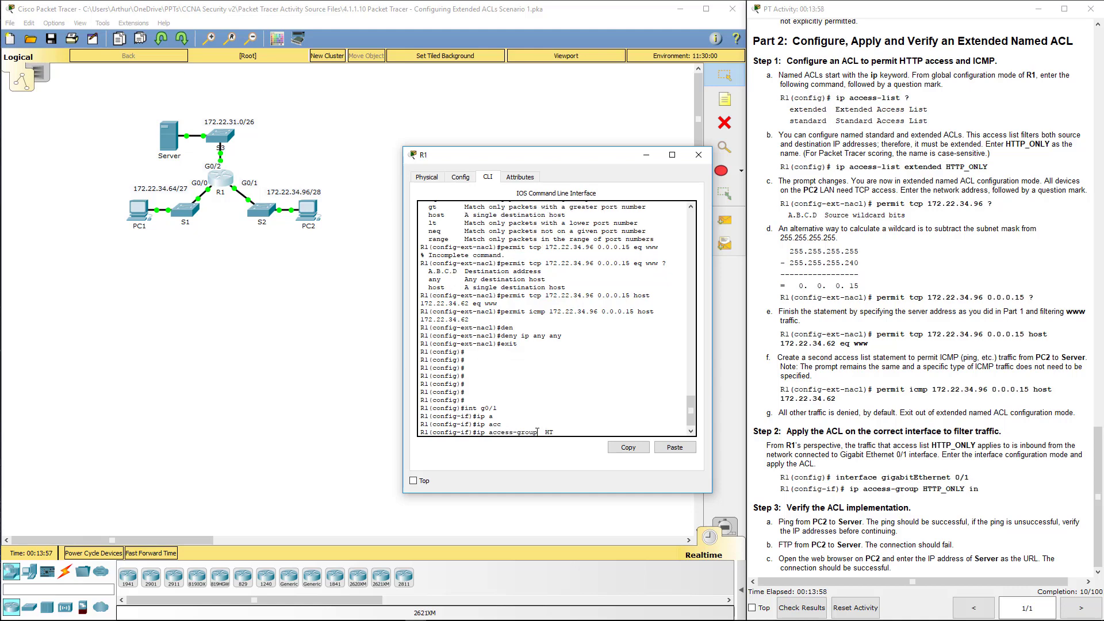
text(HTTP_ONLY in)
key(Return)
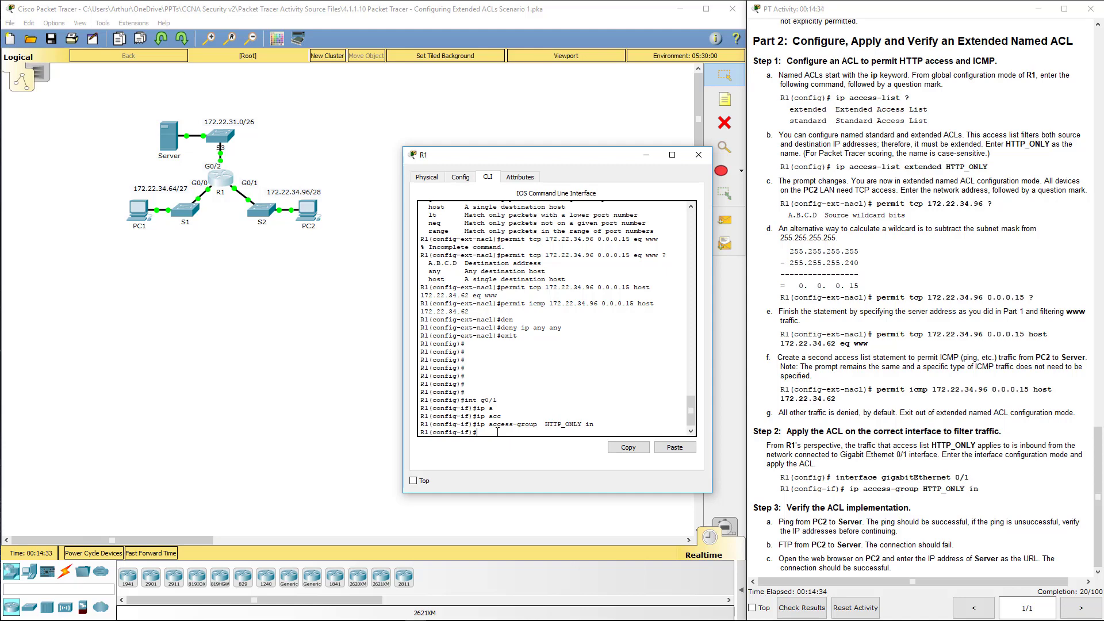
Step: Review the activity instructions and bring R1's window back into focus
click(885, 498)
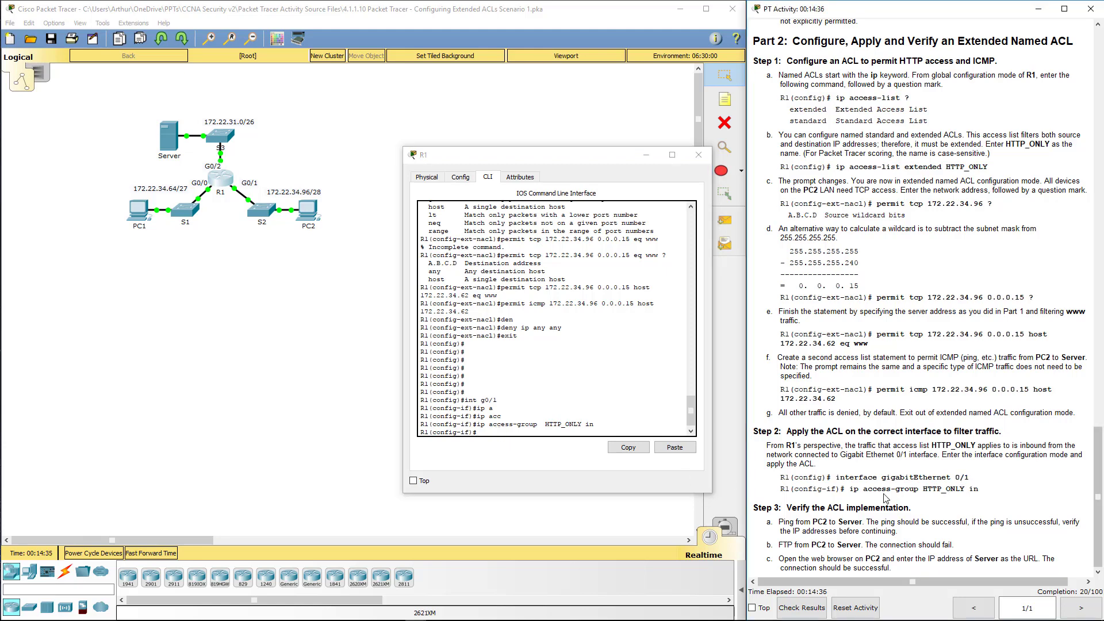
click(553, 431)
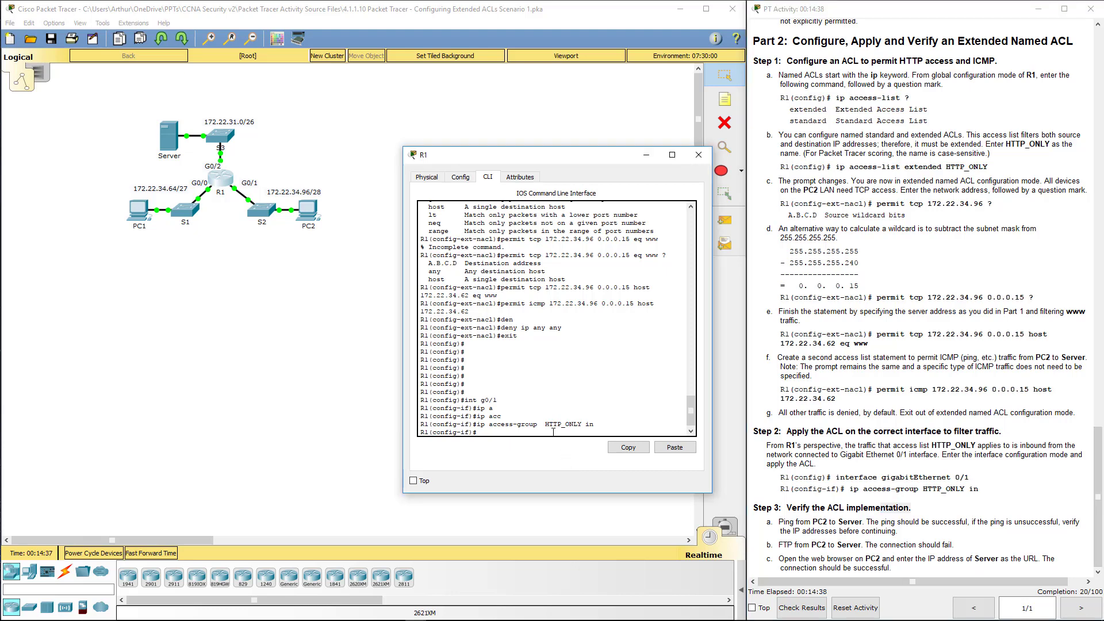
key(Return)
click(825, 506)
click(552, 154)
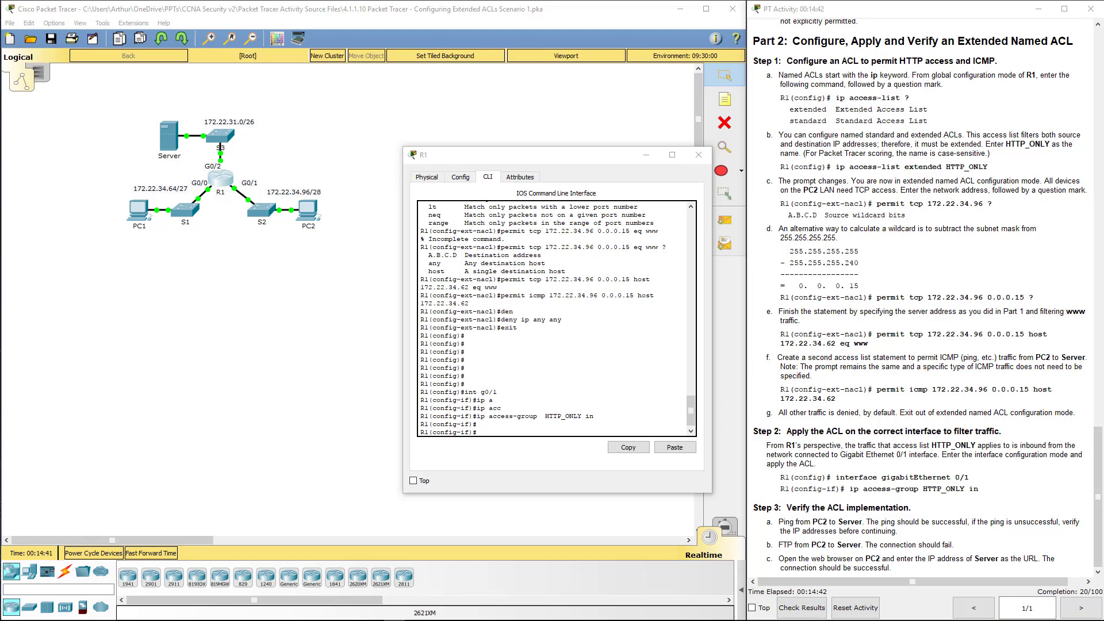
Step: Close R1 and ping server 172.22.34.62 from PC2's command prompt, getting 4/4 replies
click(698, 155)
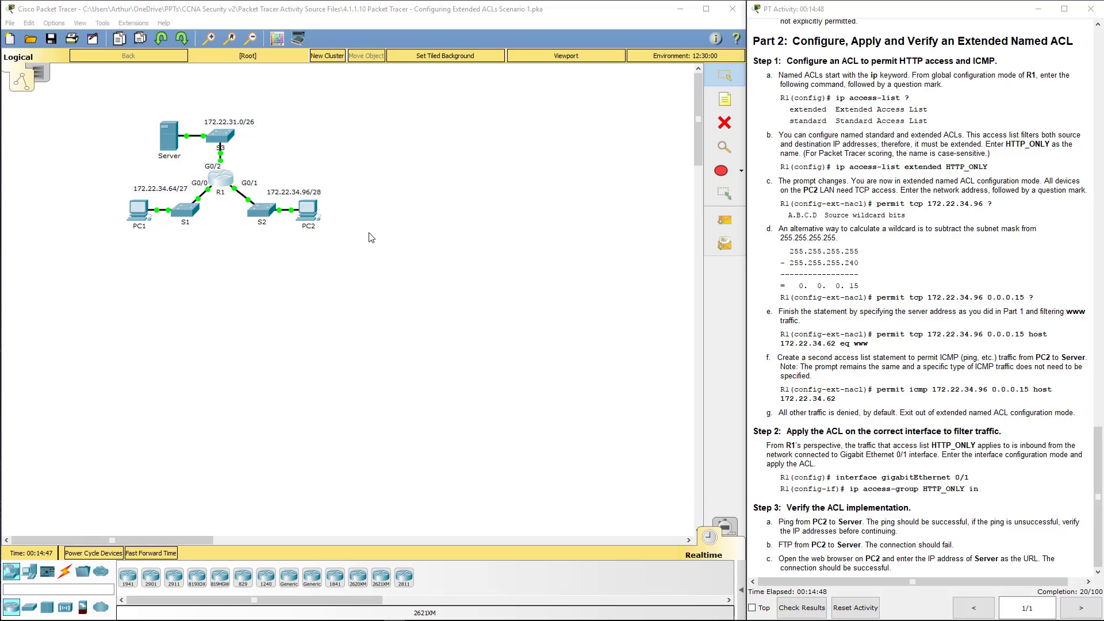
click(310, 213)
click(442, 141)
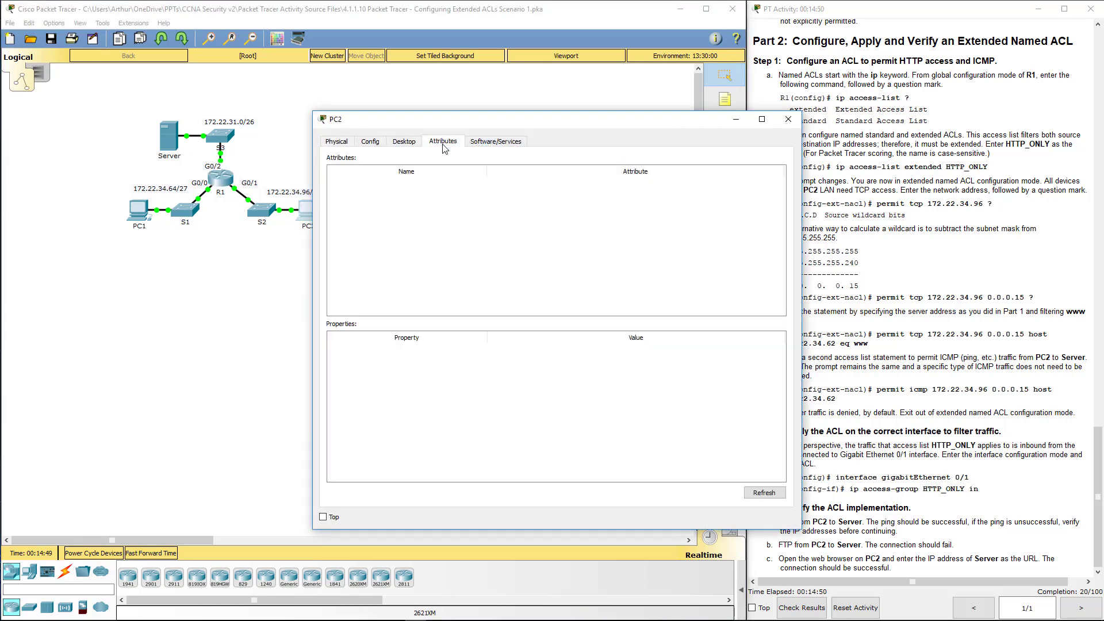
click(404, 141)
click(639, 197)
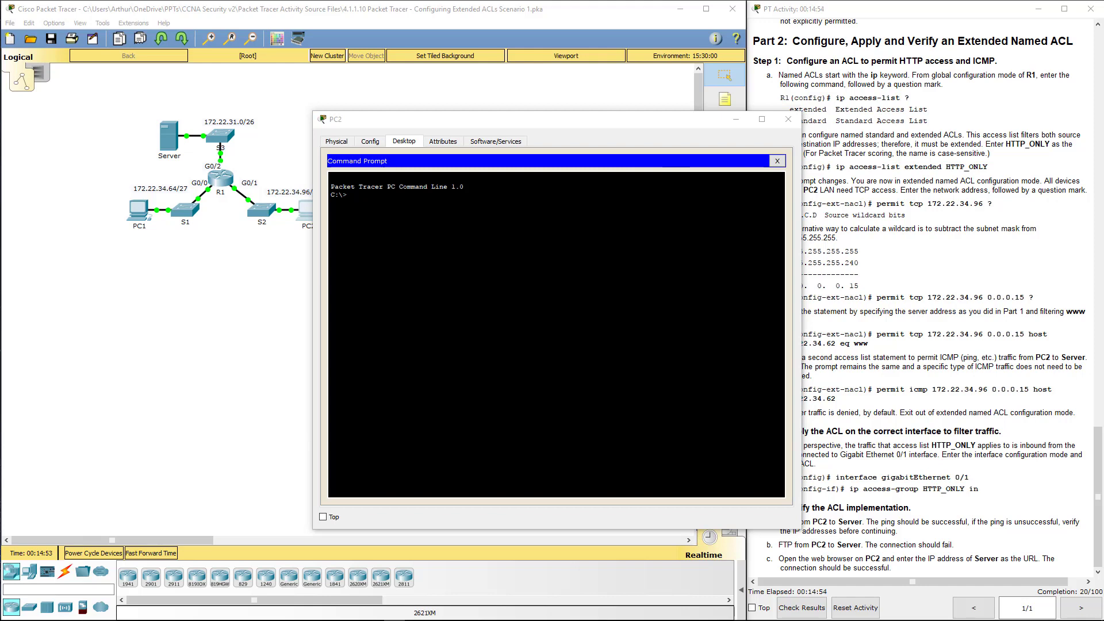
click(347, 194)
text(ping)
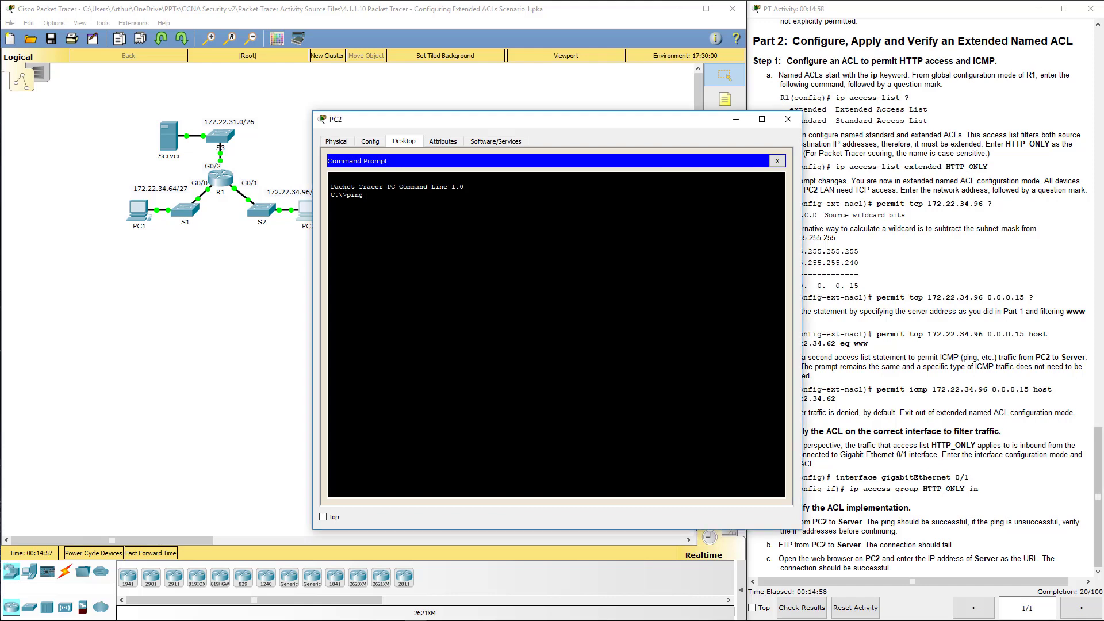
text( 172.22.34.62)
key(Return)
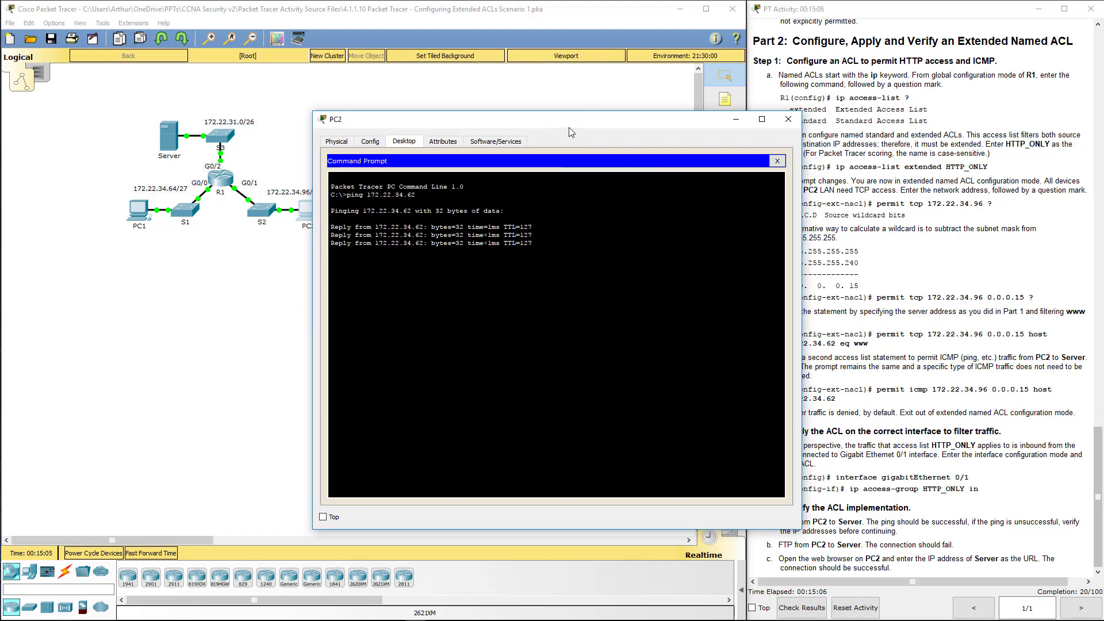
Step: Run ftp 172.22.34.62 from PC2, confirming it times out, then close the command prompt
drag(568, 126, 477, 127)
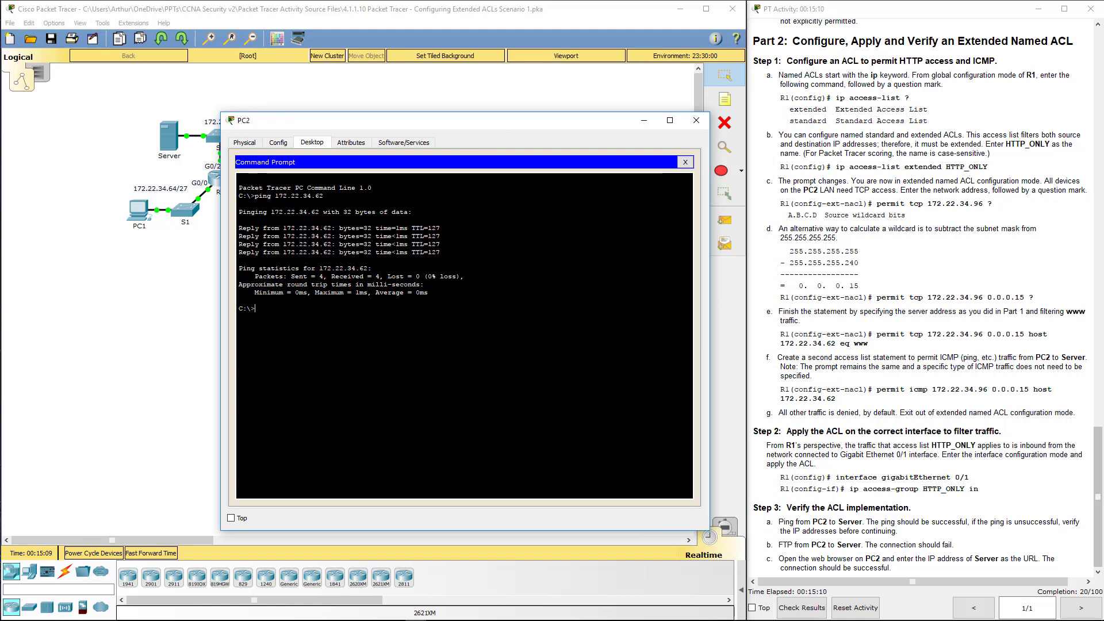
text(ftp)
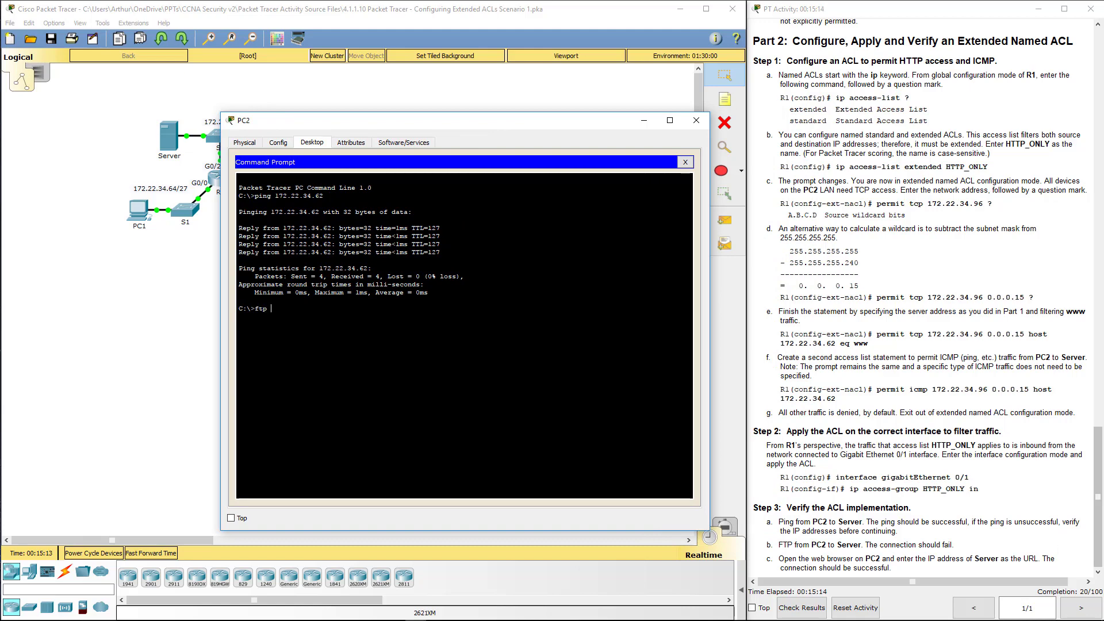
text( 172.22.34.62)
key(Return)
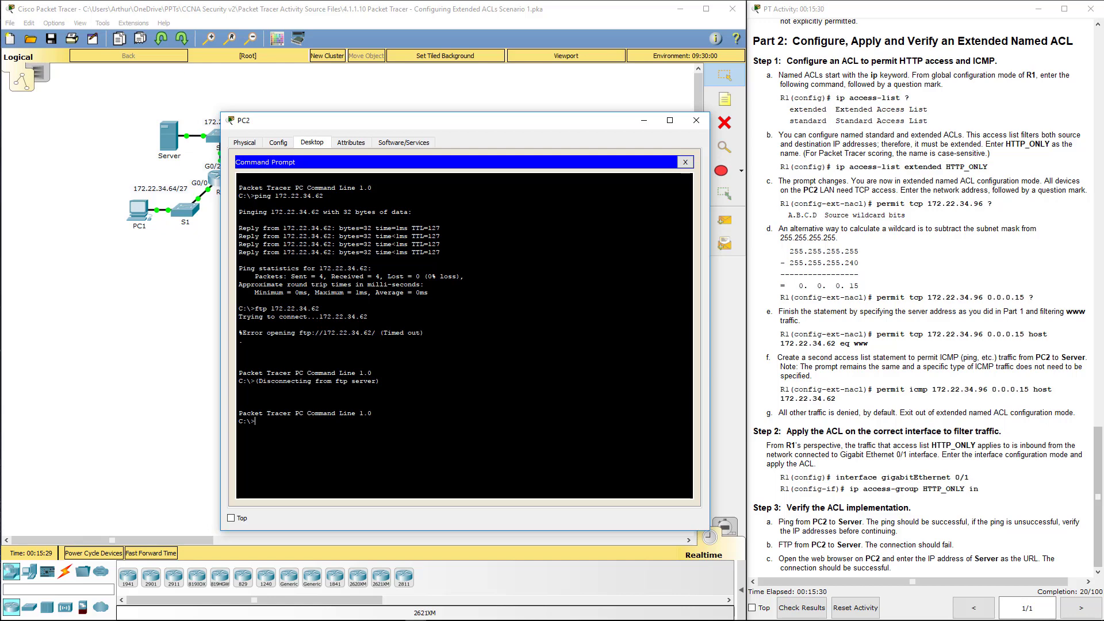
click(685, 163)
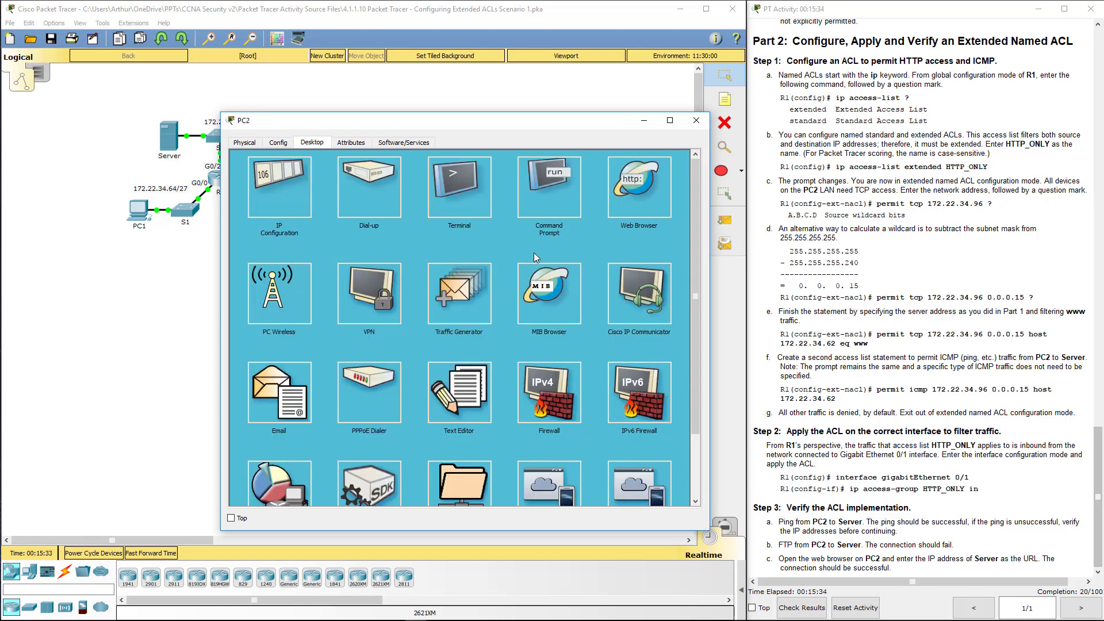
Step: Load the server page at 172.22.34.62 in PC2's web browser
click(640, 190)
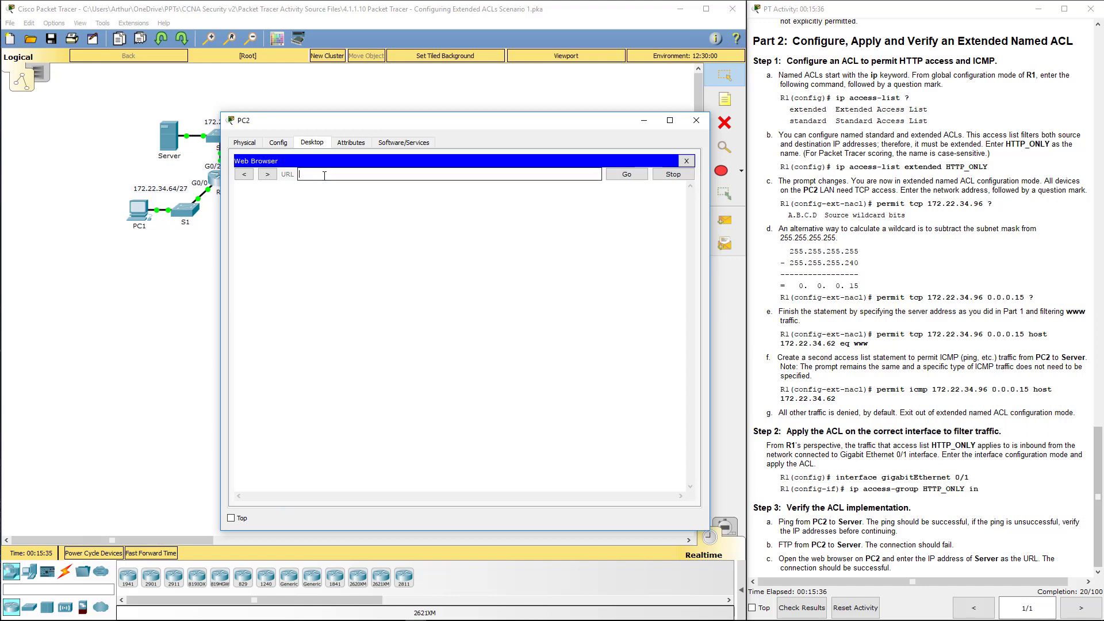
text(172.22.34.62)
key(Return)
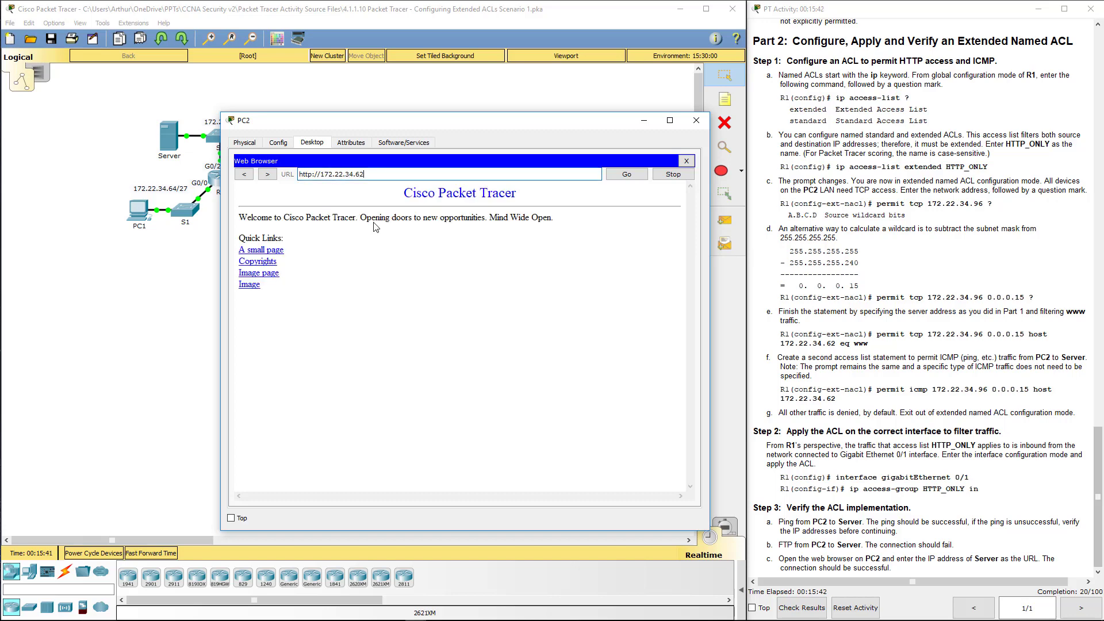
Step: Change the address to https, confirm the request times out, and close PC2's window
drag(299, 174, 317, 174)
click(314, 176)
key(BackSpace)
text(:)
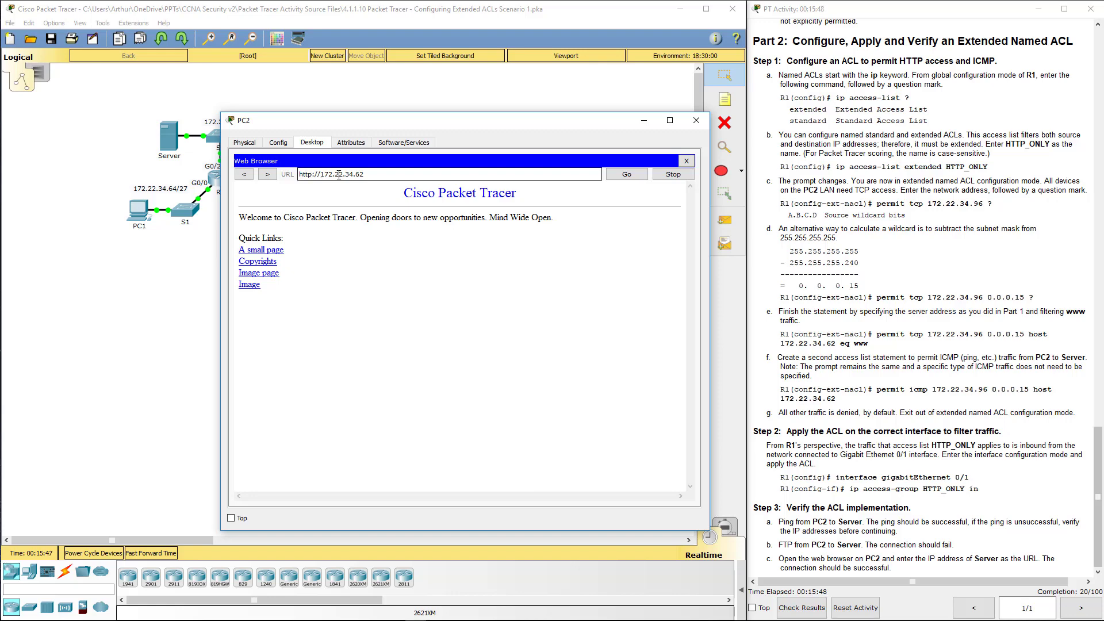
text(s)
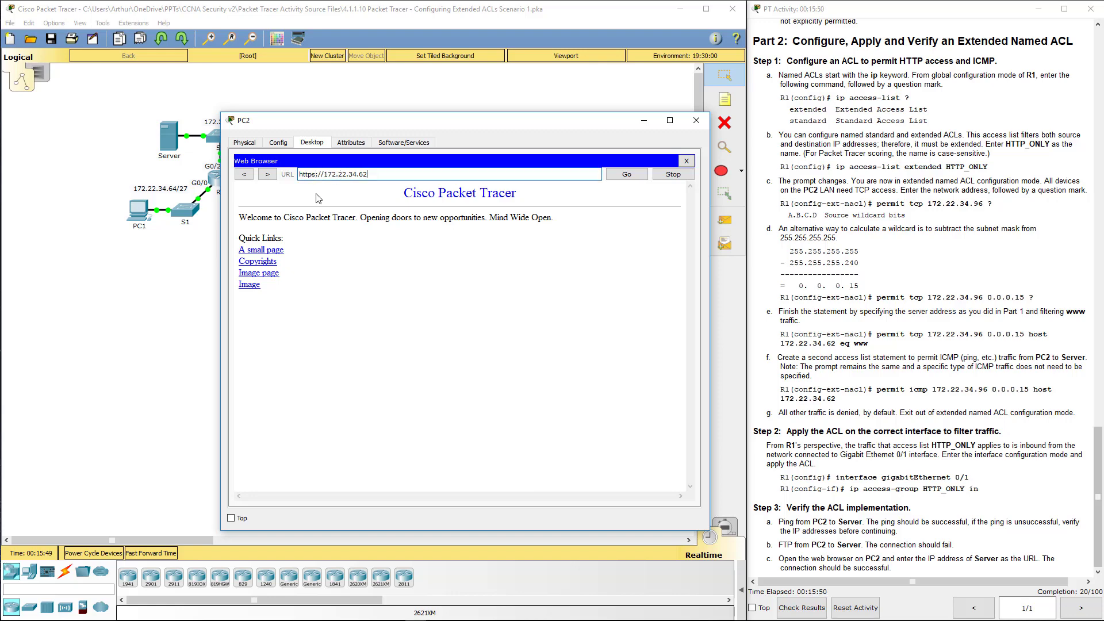
drag(365, 175, 270, 173)
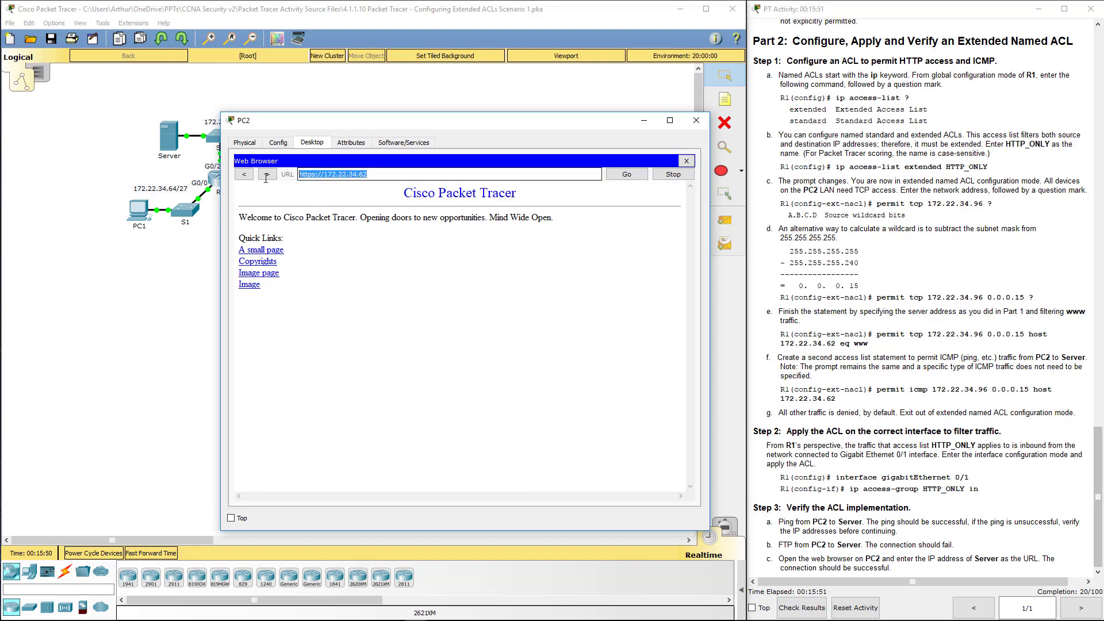
click(611, 180)
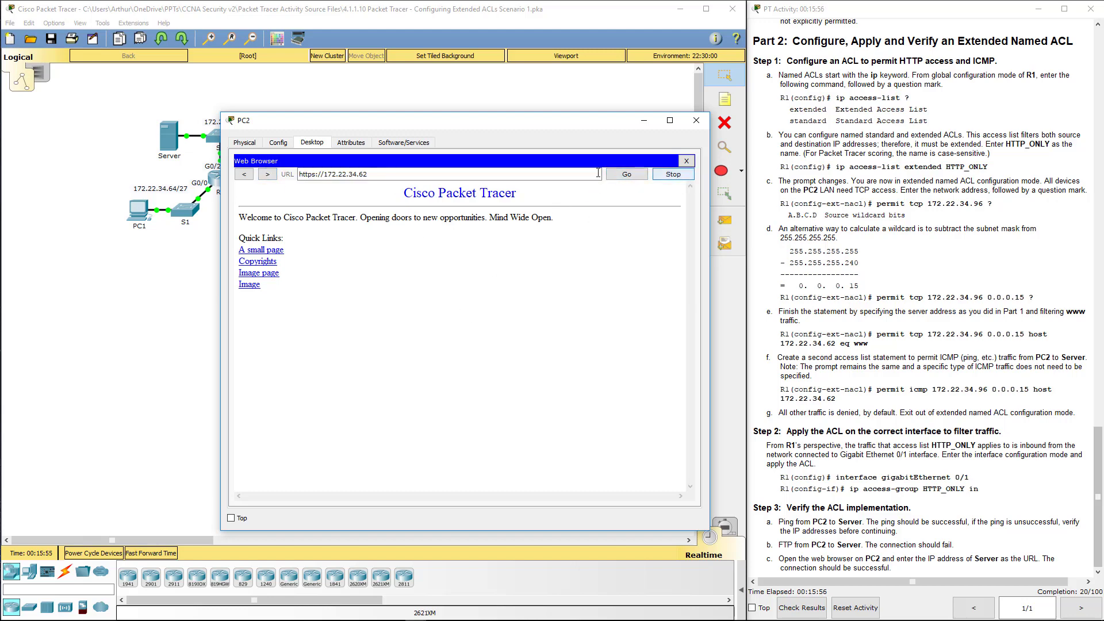
click(481, 174)
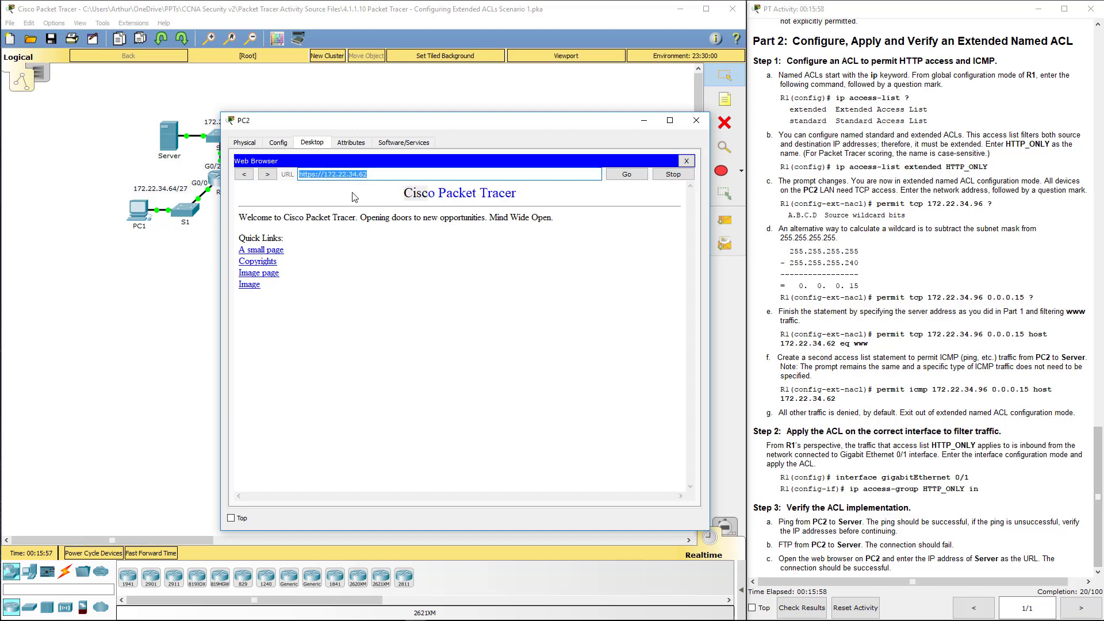
click(319, 214)
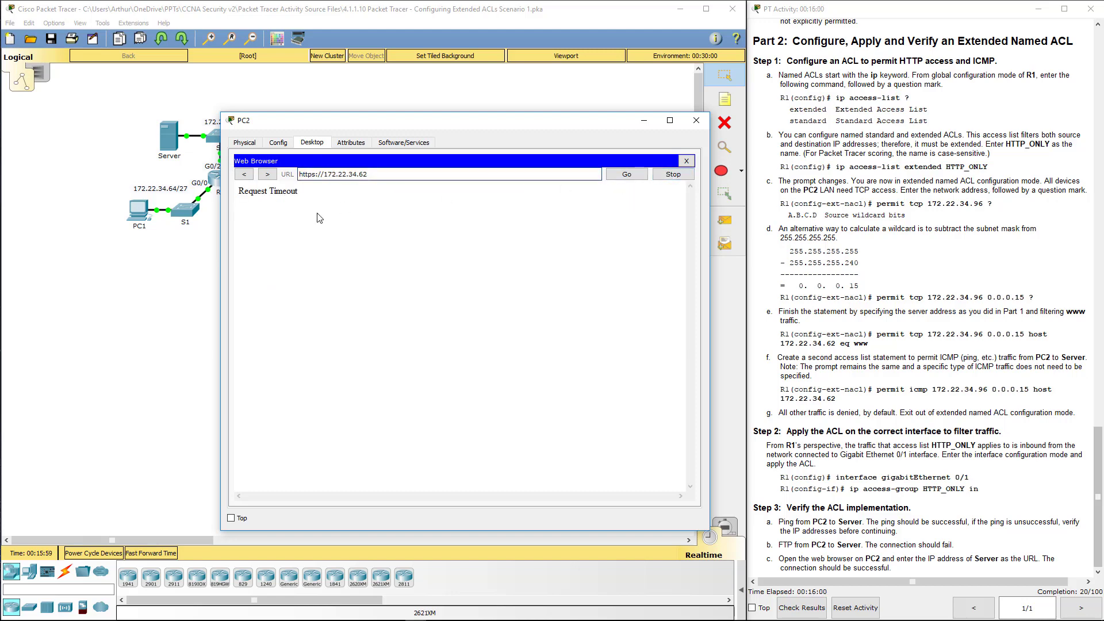
double_click(308, 174)
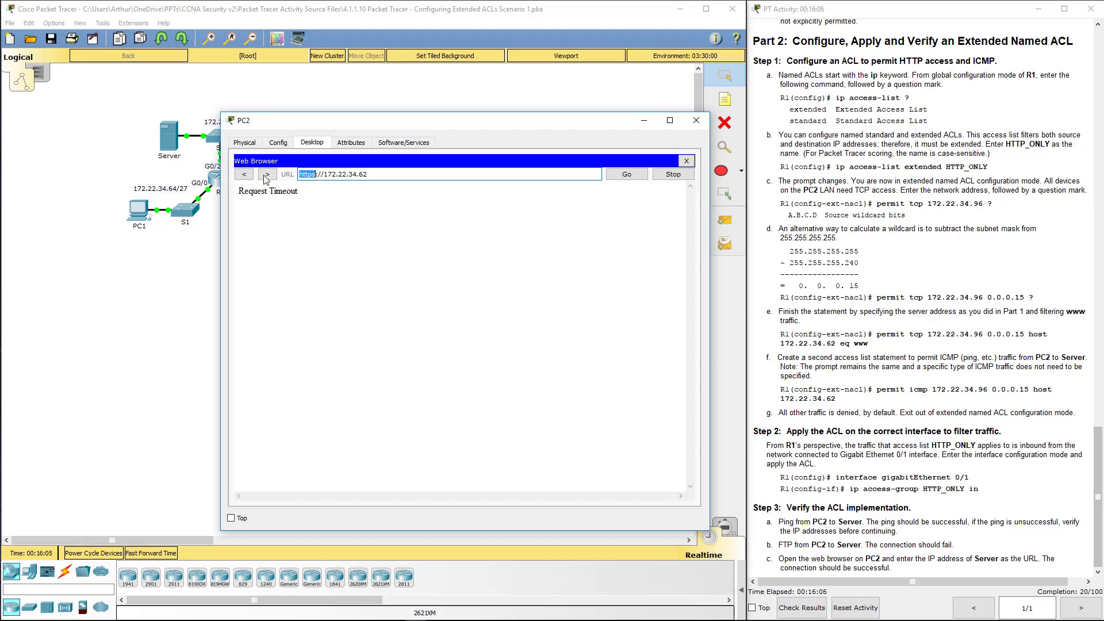
click(696, 120)
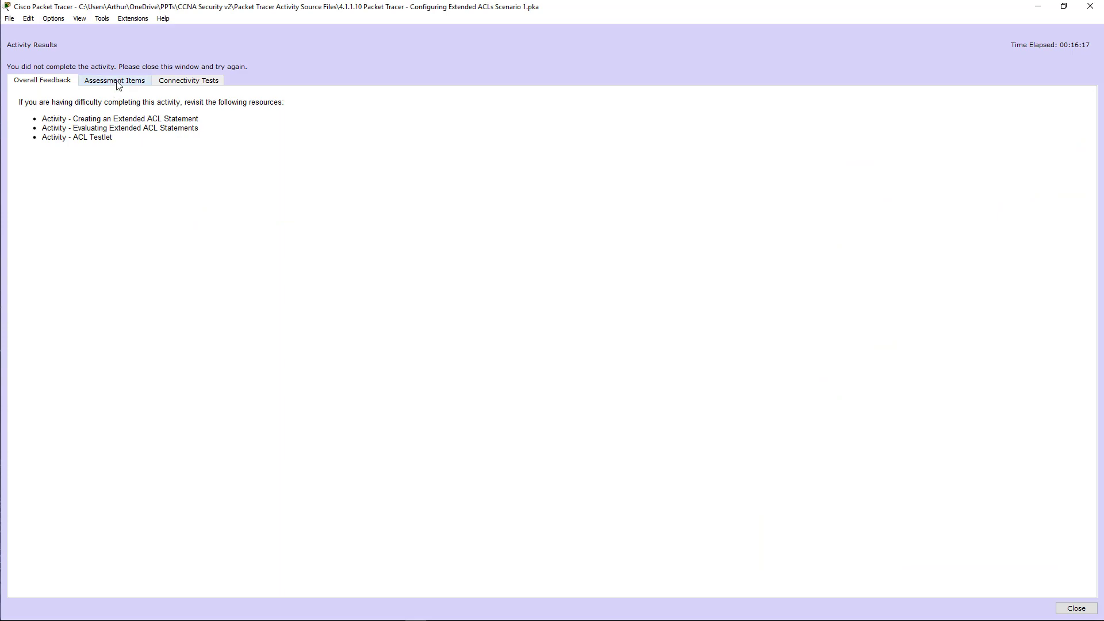
Step: In Assessment Items, inspect the HTTP_ONLY and ACL 100 rows marked incorrect
click(118, 83)
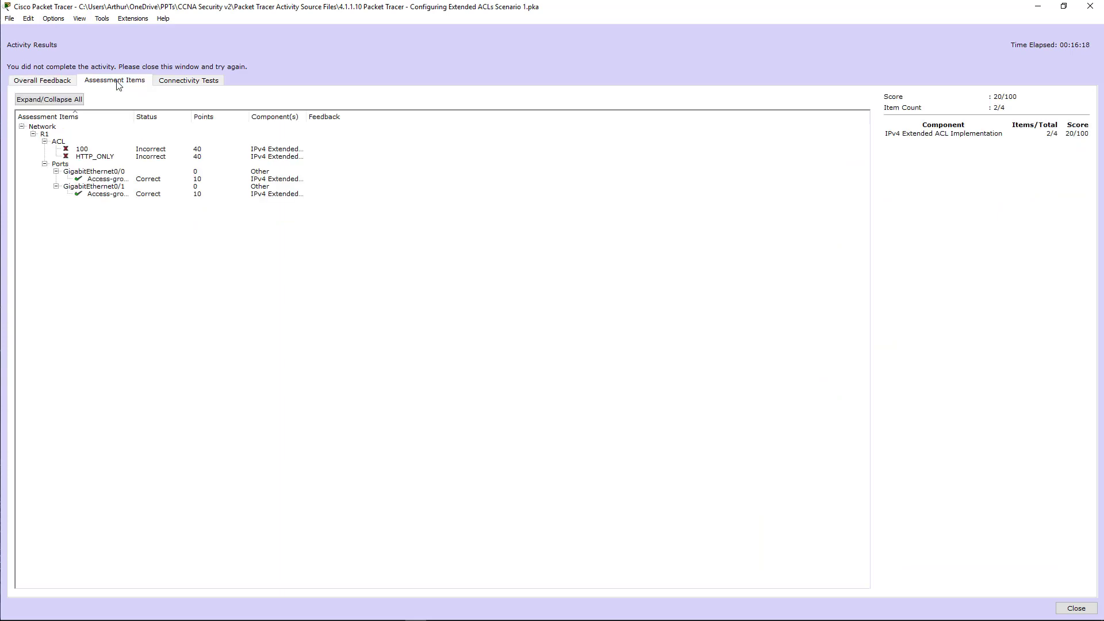
click(101, 160)
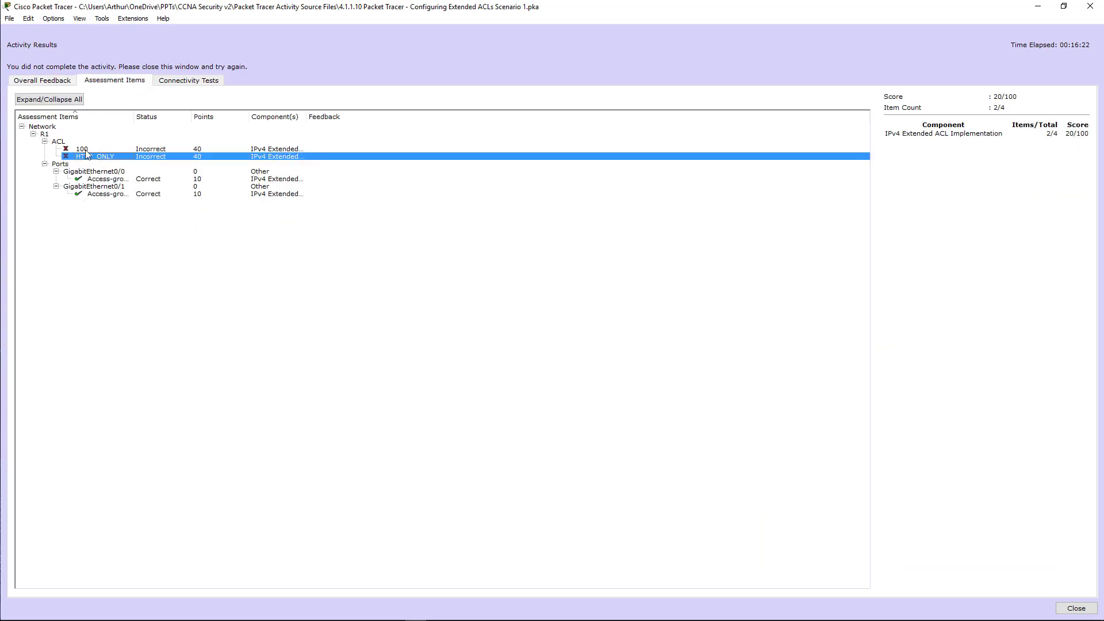
click(84, 151)
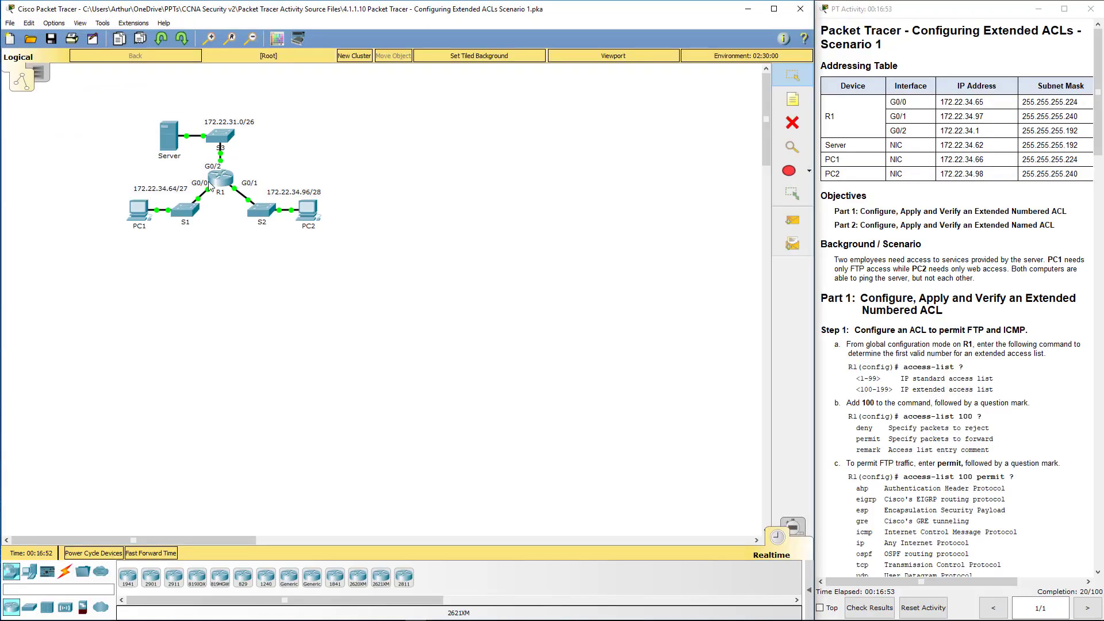
Step: Return R1 to global configuration and page through 'do sho run' output
click(209, 183)
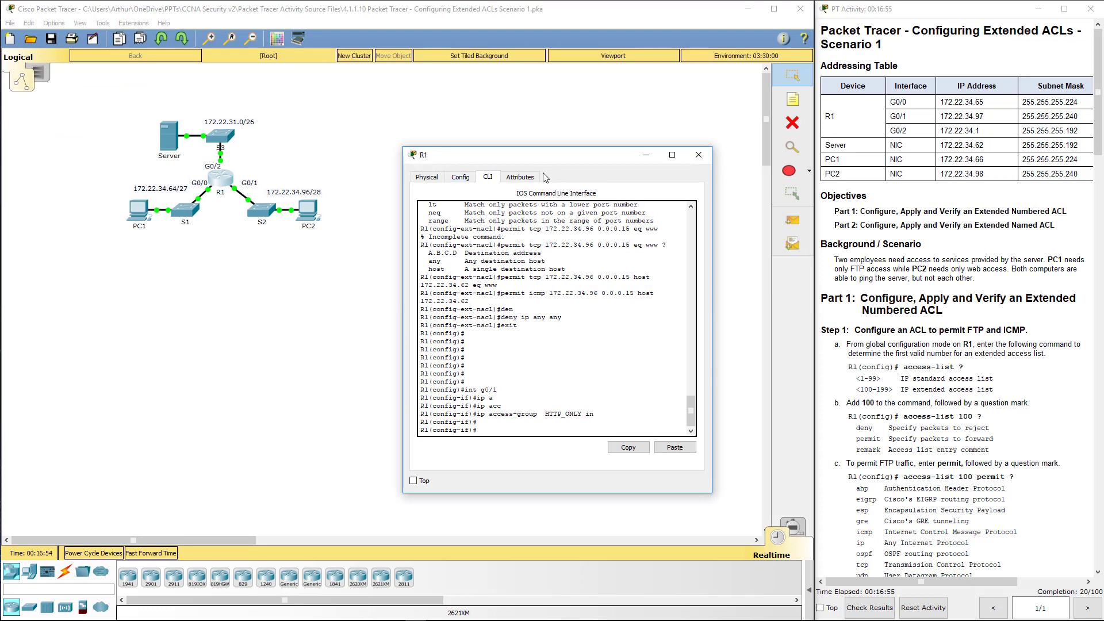
text(exit)
key(Return)
key(Return)
key(Return)
key(Return)
key(Return)
key(Return)
key(Return)
key(Return)
key(Return)
key(Return)
key(Return)
key(Return)
key(Return)
key(Return)
key(Return)
key(Return)
key(Return)
key(Return)
key(Return)
key(Return)
key(Return)
key(Return)
key(Return)
key(Return)
key(Return)
key(Return)
key(Return)
key(Return)
key(Return)
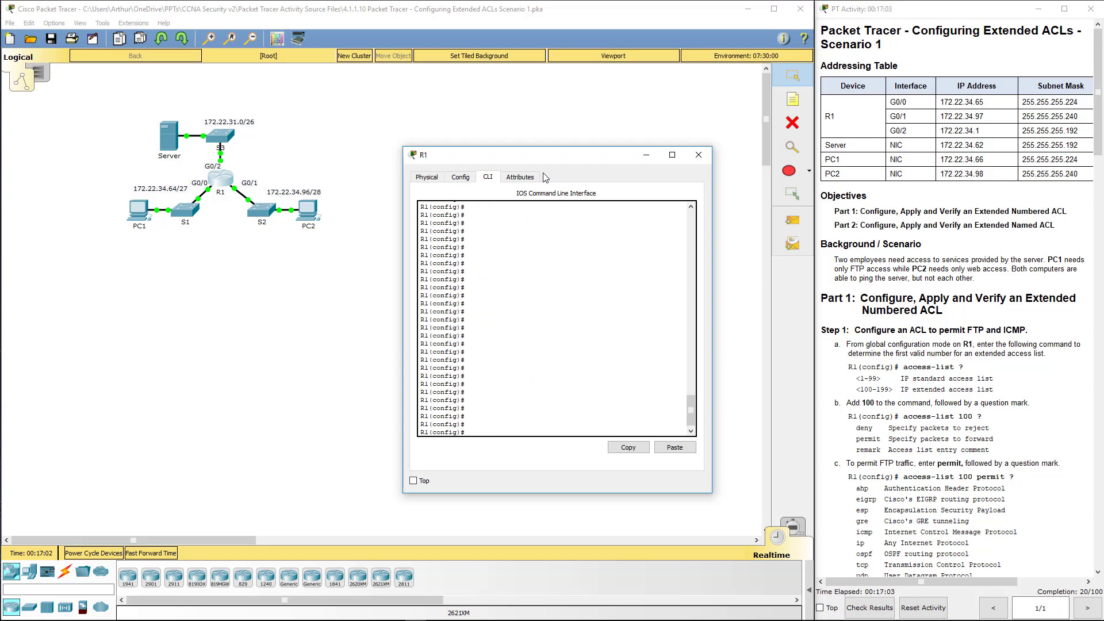
text(do sho run)
key(Return)
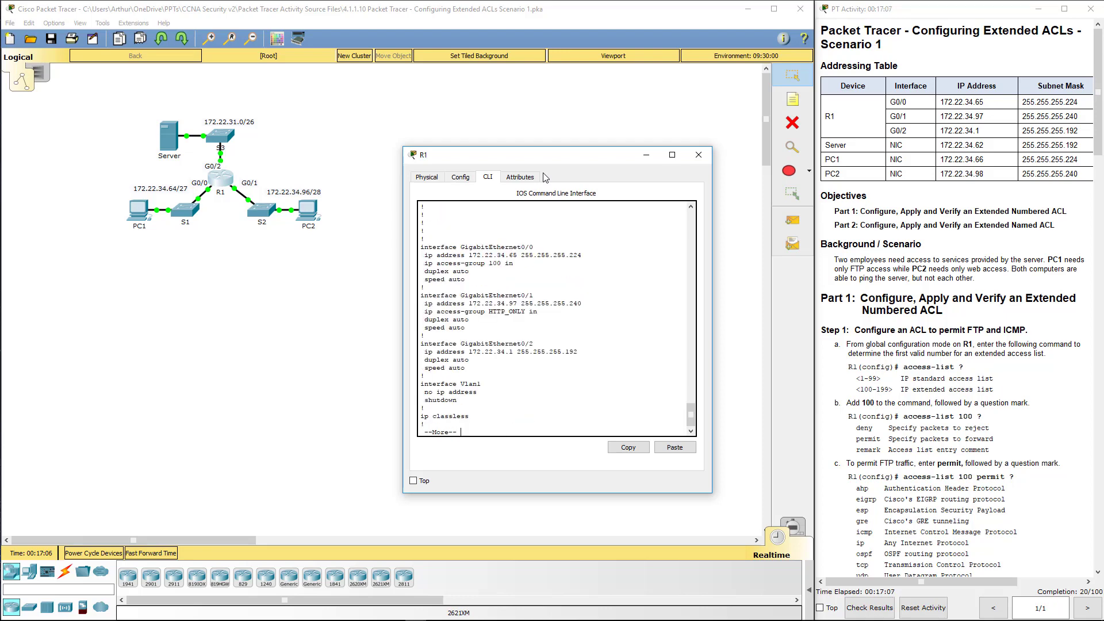
key(space)
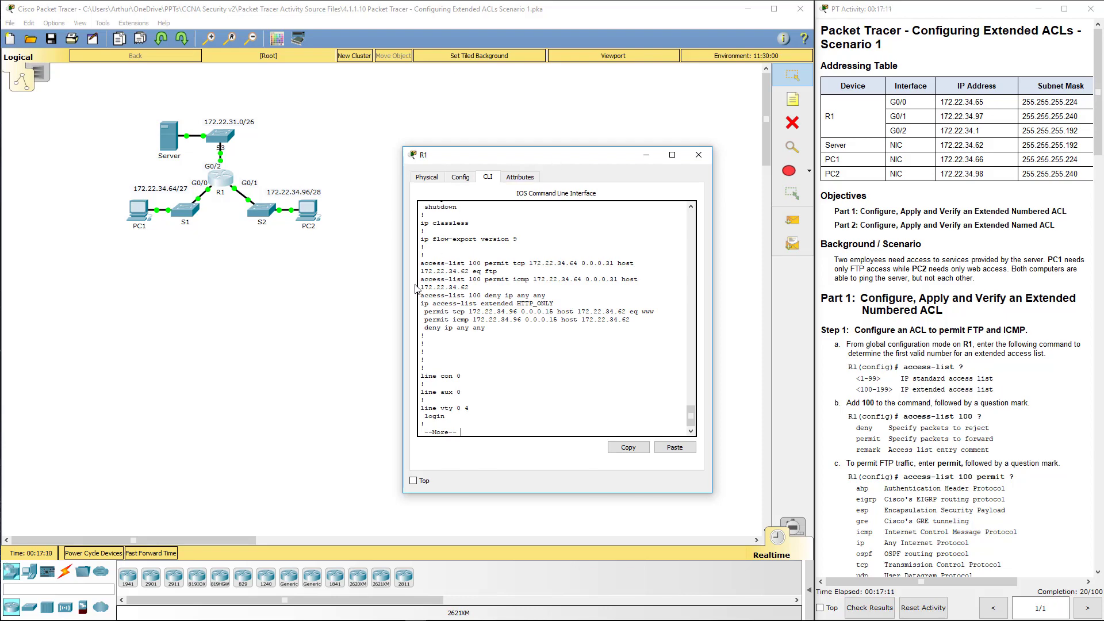
Step: Widen R1's console and select the deny ip any any lines of ACL 100 and HTTP_ONLY
drag(712, 327, 900, 328)
drag(681, 155, 516, 136)
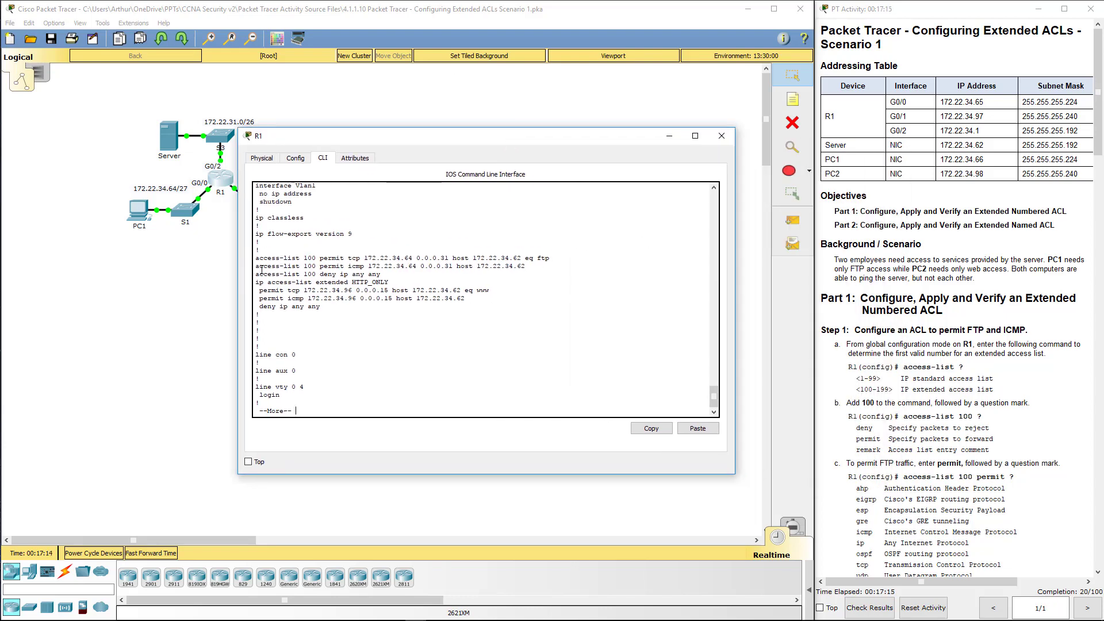
drag(253, 275, 397, 272)
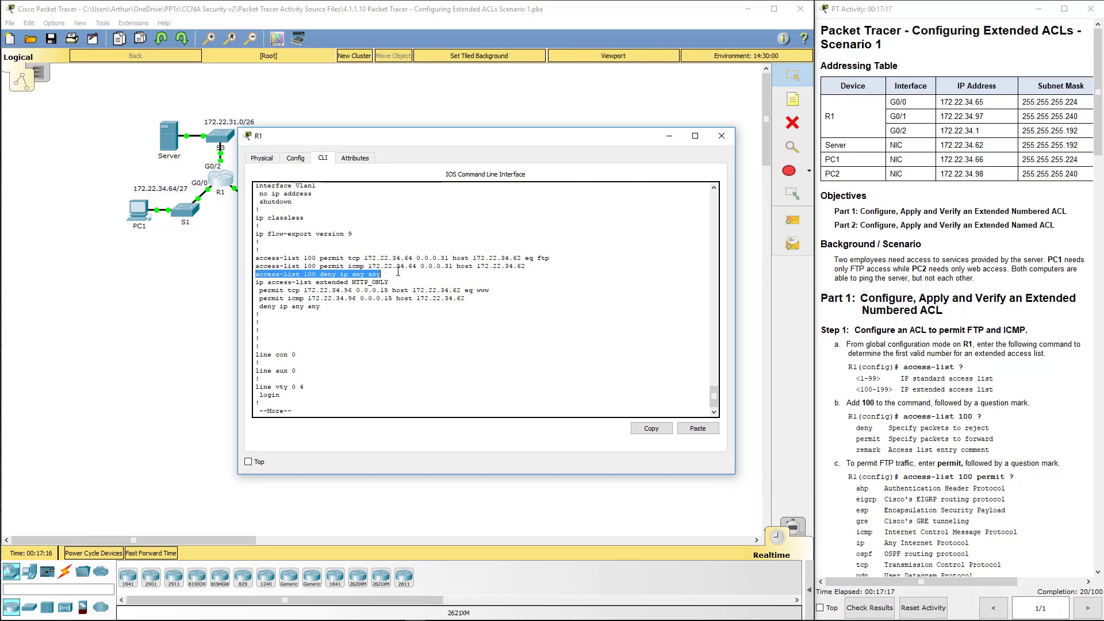
triple_click(286, 309)
click(330, 310)
drag(330, 310, 241, 308)
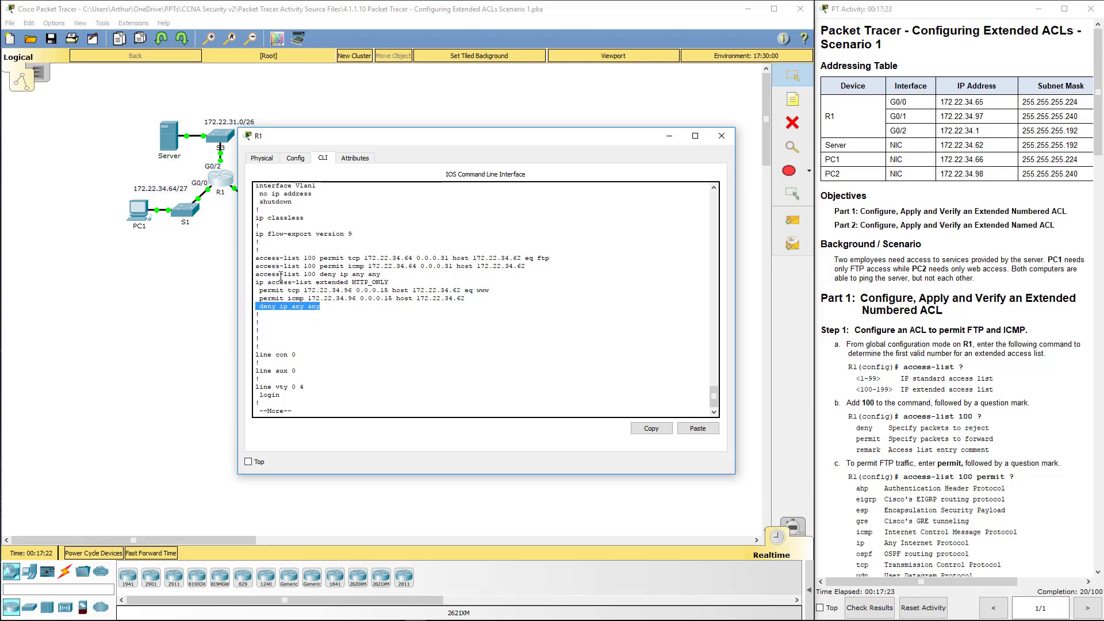
key(ctrl+c)
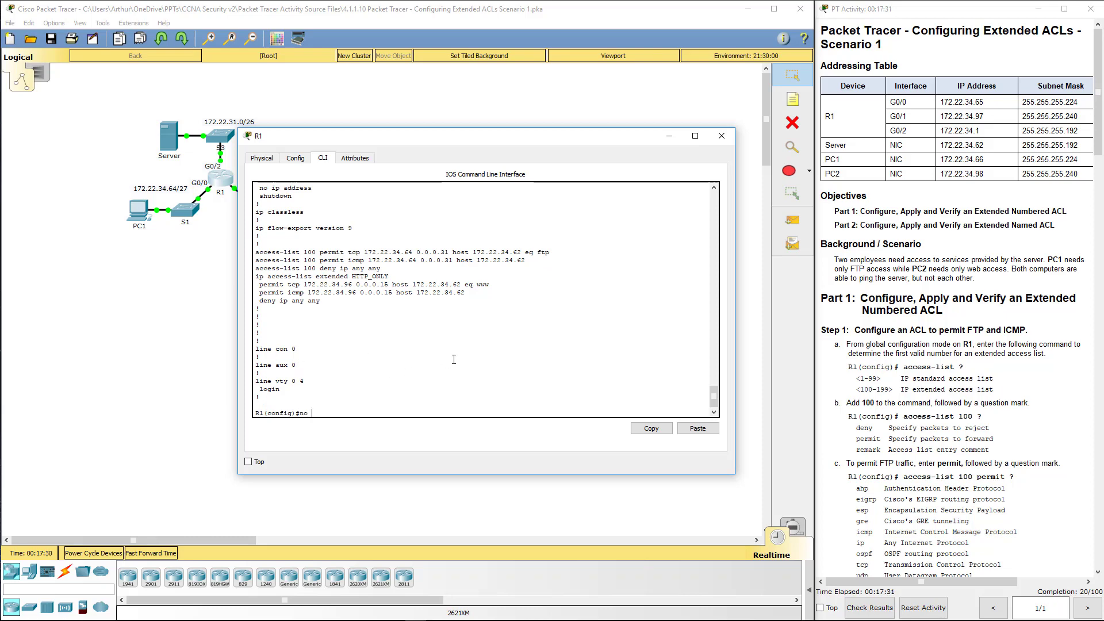
Step: Remove 'access-list 100 deny ip any any' from R1 with a 'no' command
triple_click(250, 269)
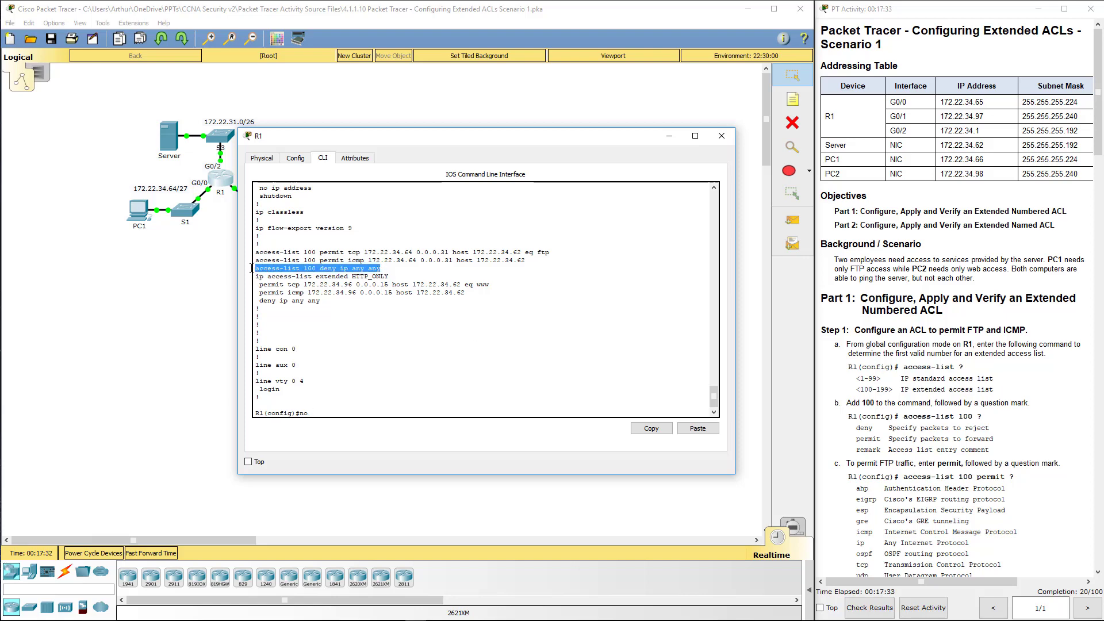
click(651, 429)
click(697, 428)
key(Return)
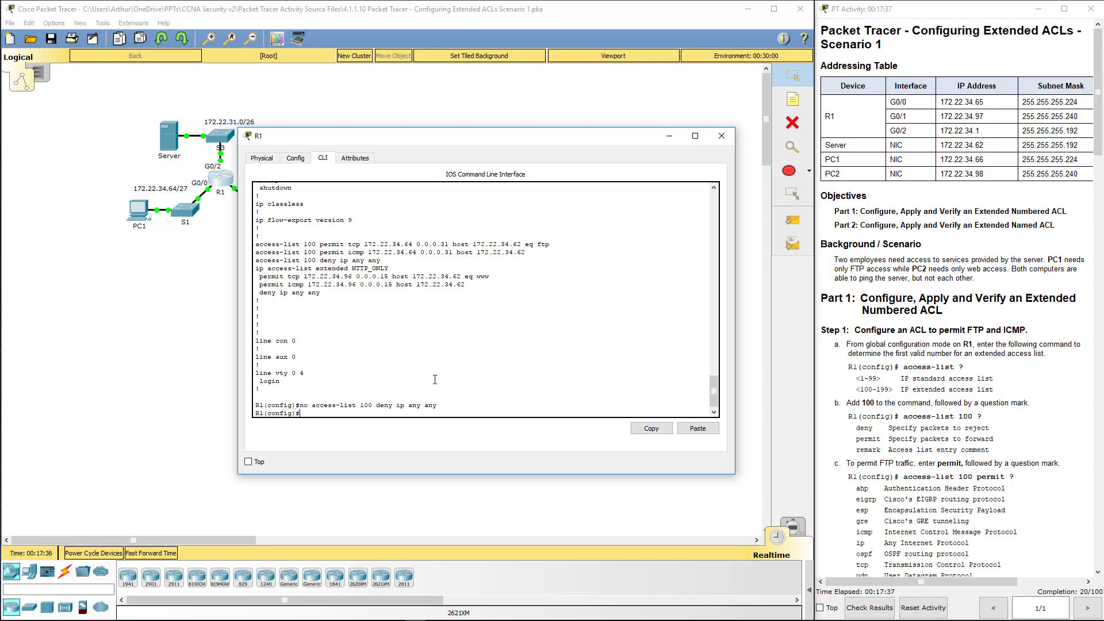
Step: Enter 'ip access-list extended HTTP_ONLY' and remove its 'deny ip any any' line
drag(380, 262, 322, 295)
drag(390, 268, 256, 268)
click(651, 428)
click(691, 431)
key(Return)
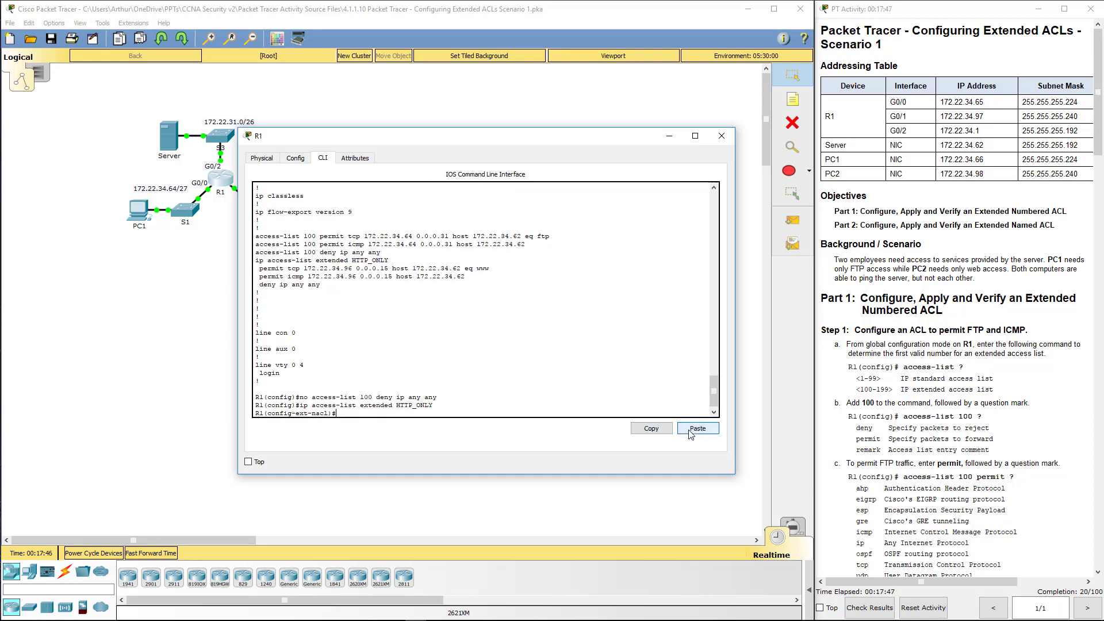
text(no)
drag(320, 285, 258, 284)
click(651, 429)
click(697, 428)
key(Return)
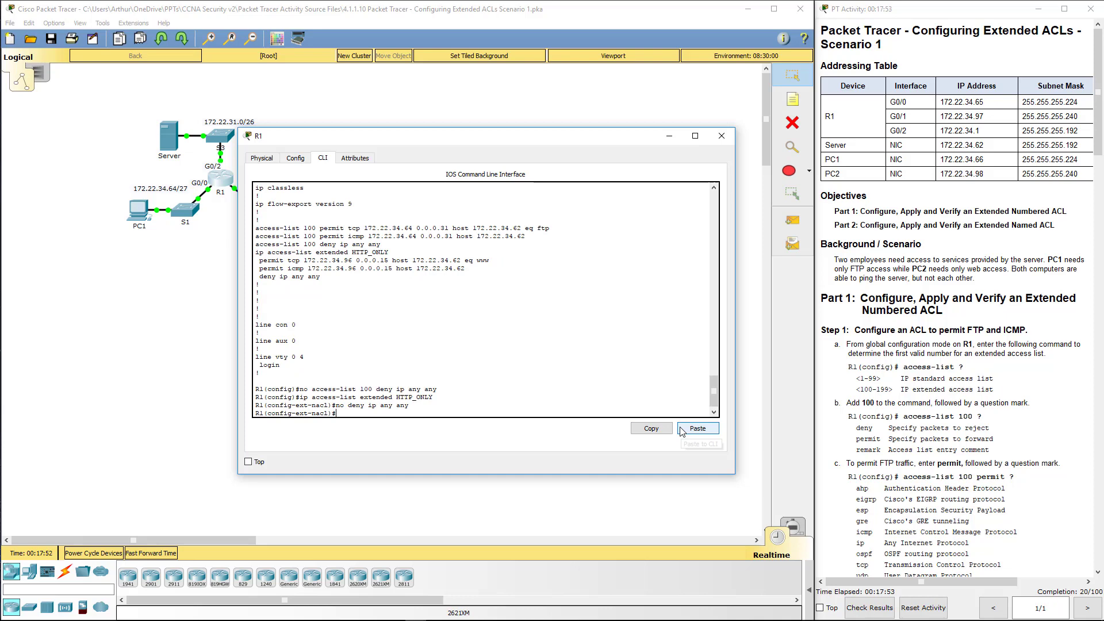
Step: Exit the HTTP_ONLY named ACL configuration back to the global prompt
text(exit)
key(Return)
key(Return)
key(Return)
key(Return)
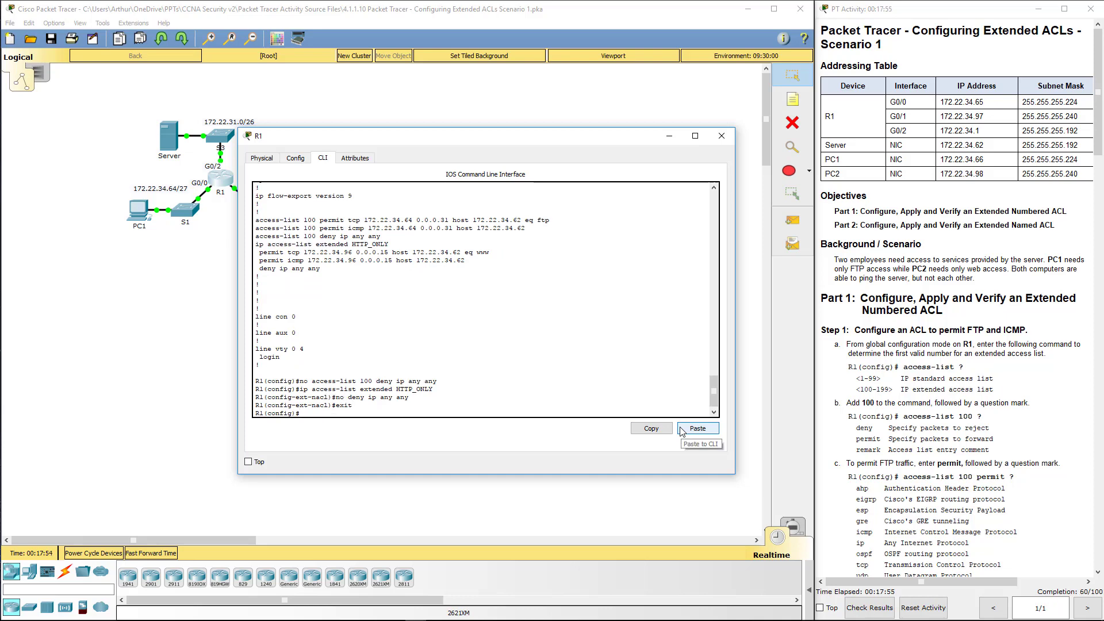
key(Return)
key(Return)
key(Return)
key(Return)
key(Return)
key(Return)
key(Return)
key(Return)
key(Return)
key(Return)
key(Return)
key(Return)
key(Return)
key(Return)
key(Return)
key(Return)
key(Return)
key(Return)
key(Return)
key(Return)
text(show)
key(BackSpace)
key(BackSpace)
key(BackSpace)
key(BackSpace)
Step: Show R1's running config with 'do show run' and check the remaining HTTP_ONLY lines
text(do show run)
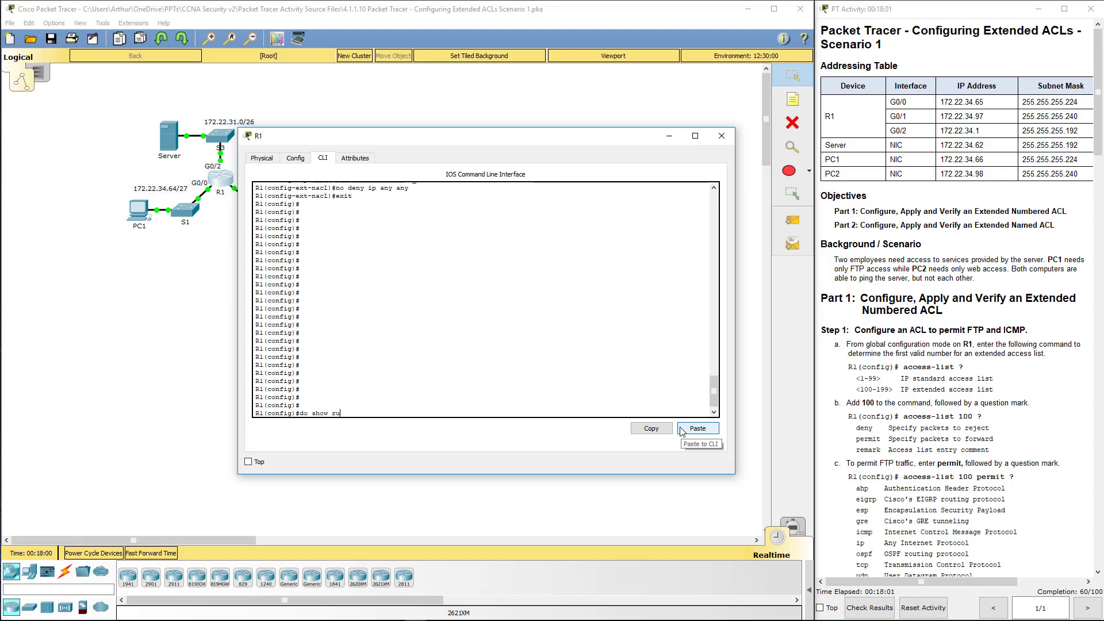
key(Return)
key(space)
key(space)
key(space)
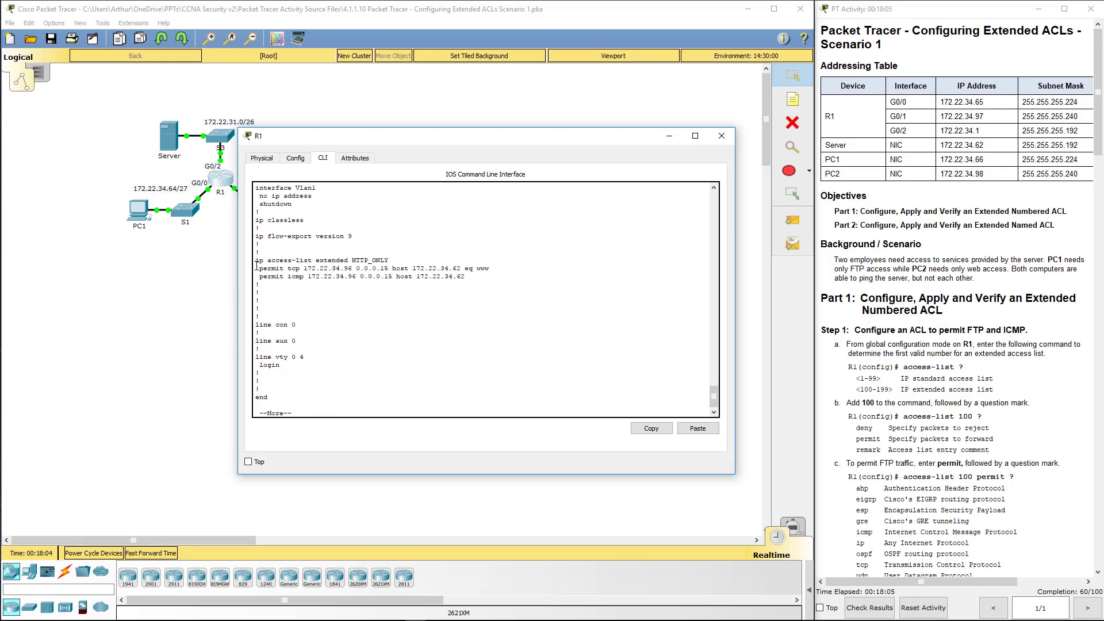
click(437, 262)
drag(469, 276, 257, 265)
scroll(309, 288, up, 3)
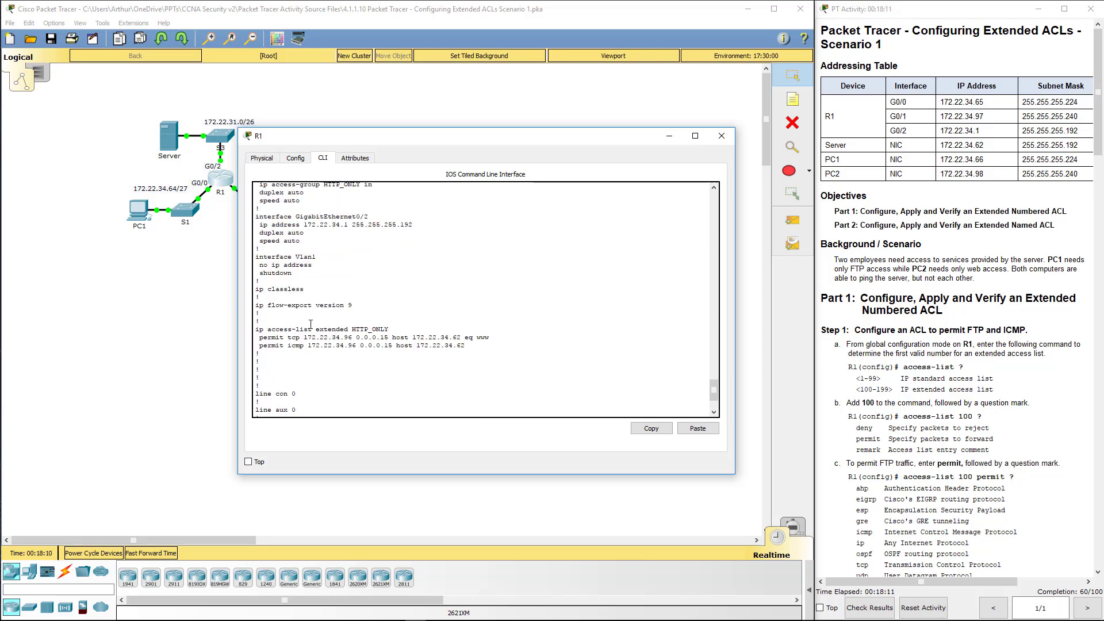
drag(256, 330, 473, 344)
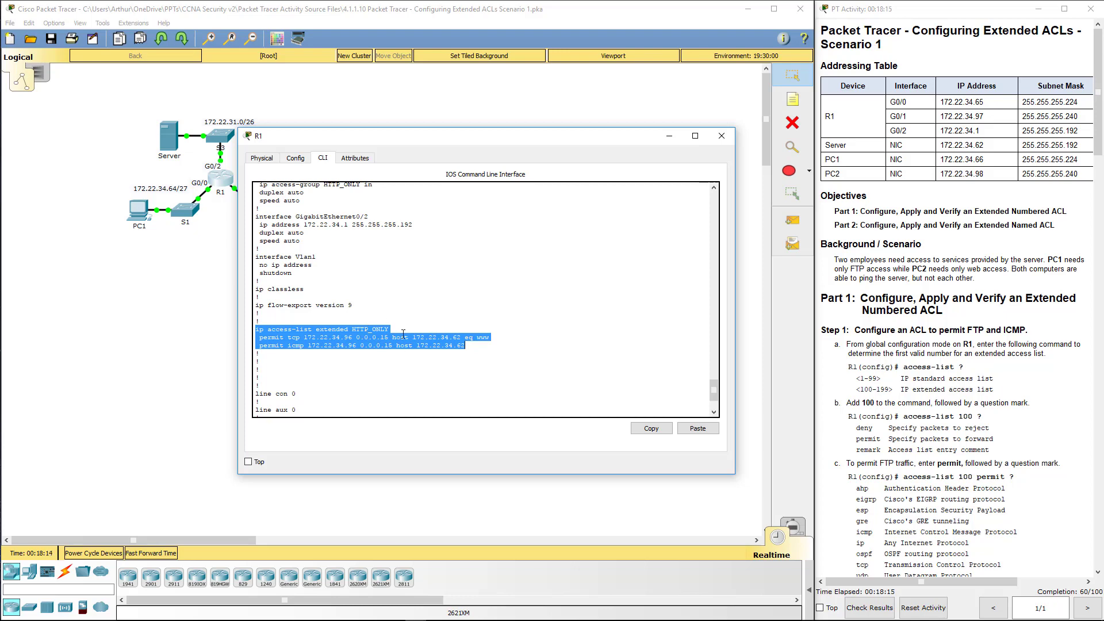
scroll(404, 336, down, 3)
click(397, 355)
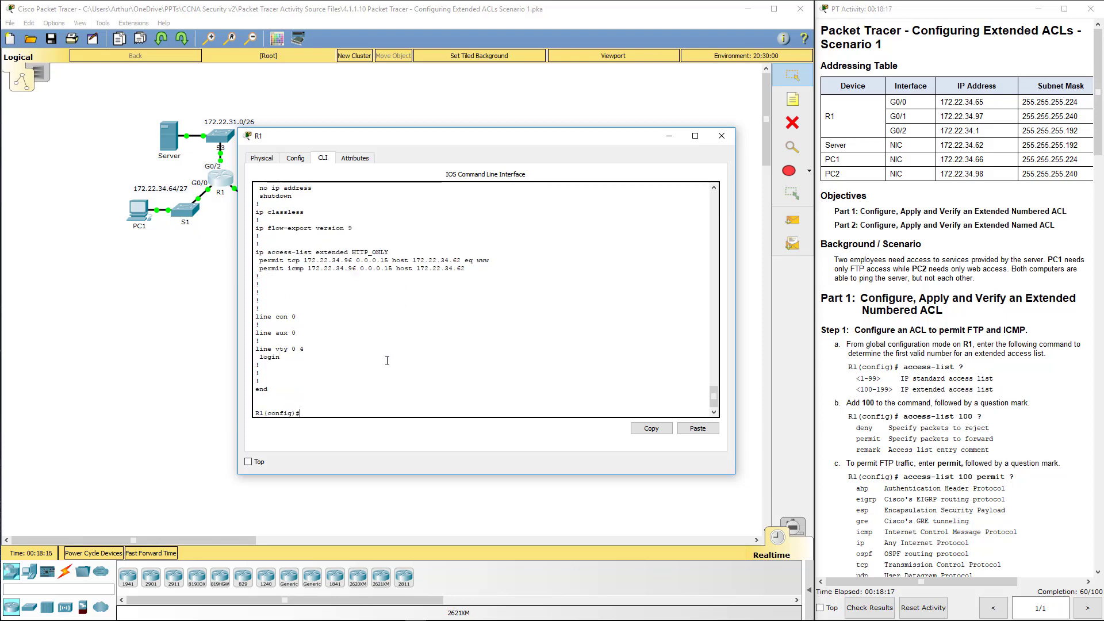
Step: Scroll back through earlier console output and copy the two 'access-list 100 permit' lines
scroll(387, 360, up, 8)
scroll(387, 361, up, 10)
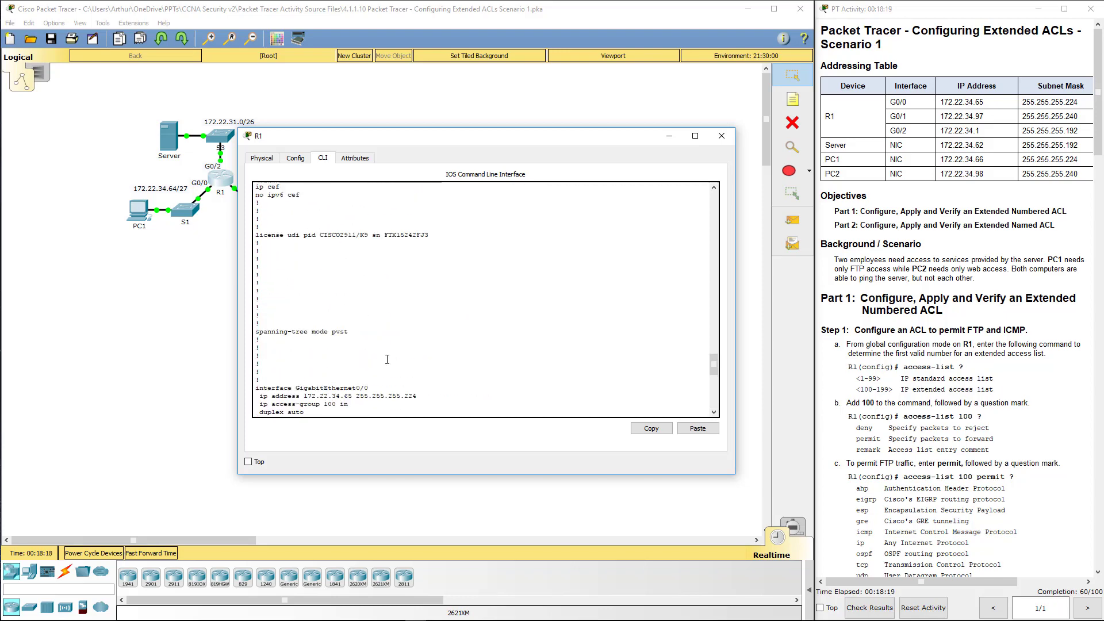
scroll(387, 360, down, 15)
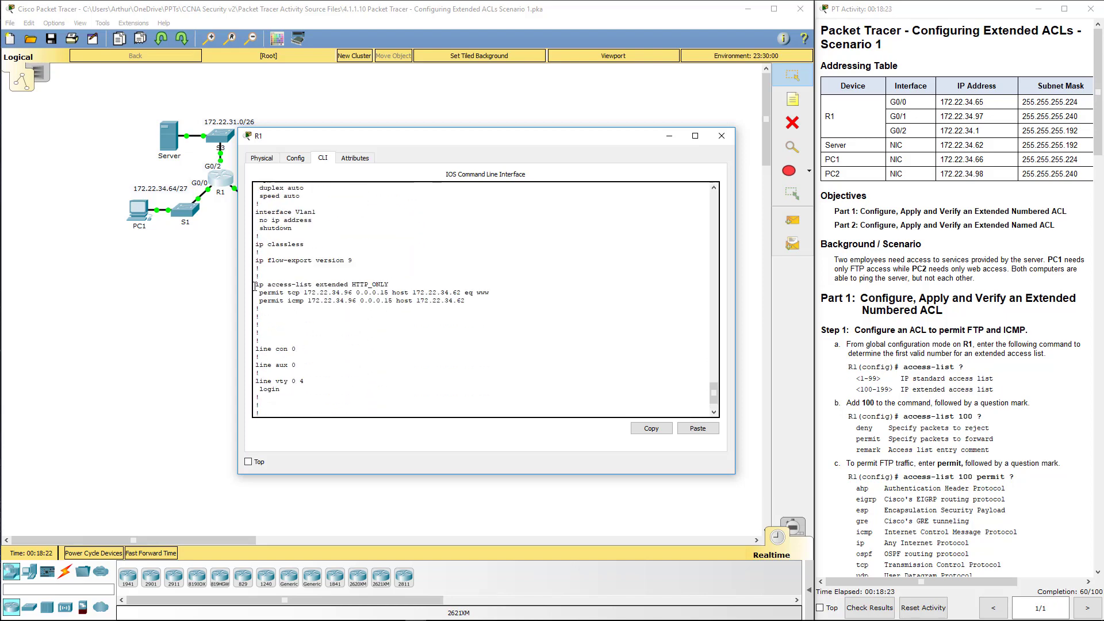
drag(255, 284, 477, 303)
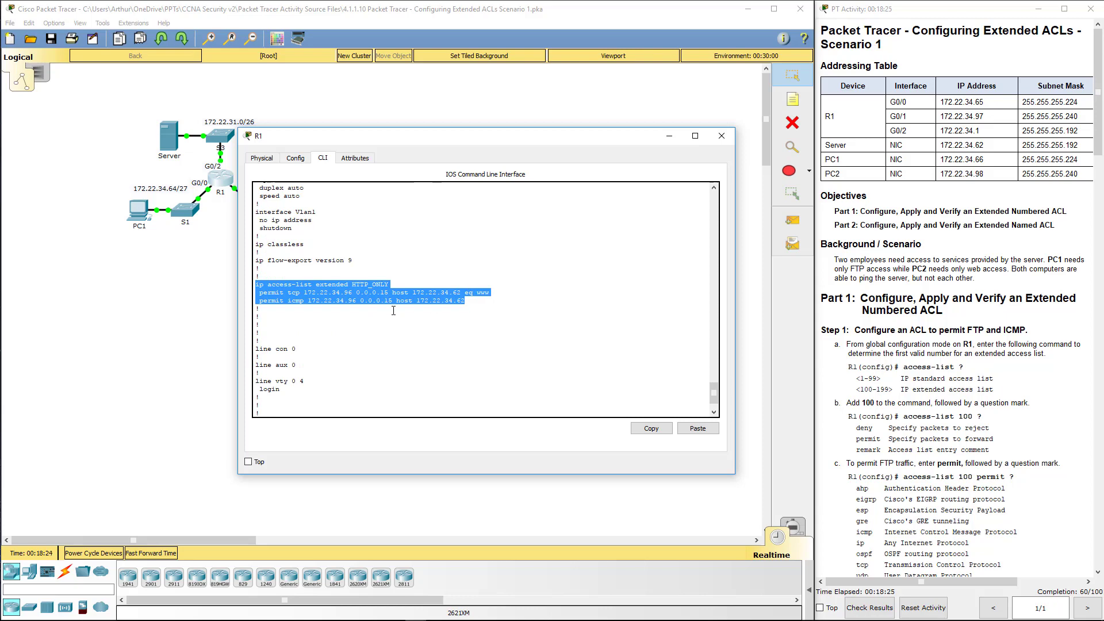
scroll(394, 310, up, 10)
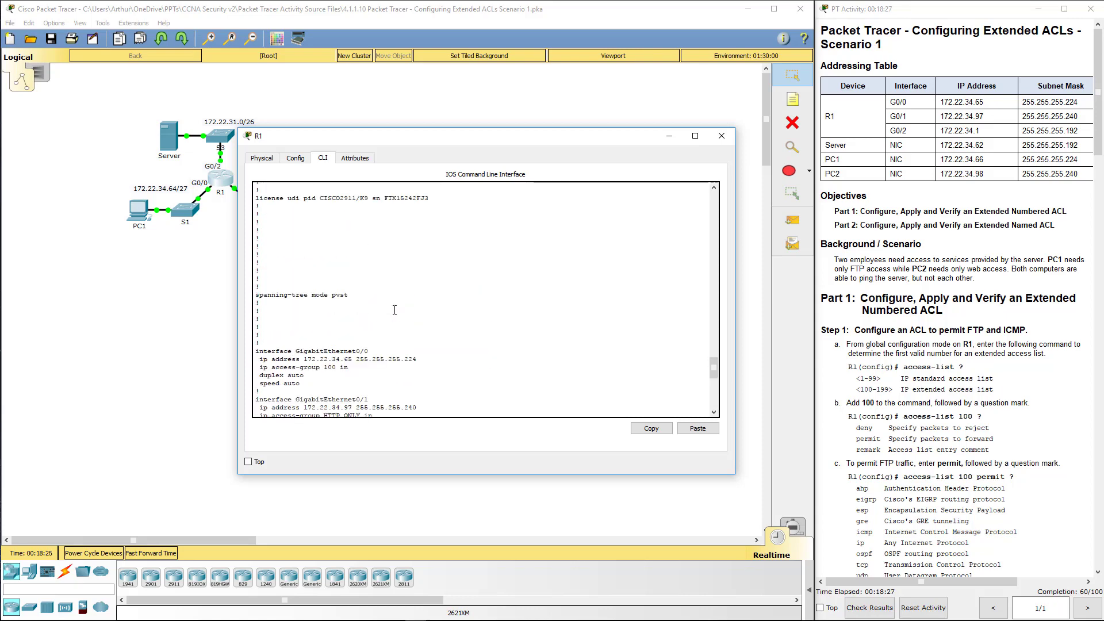
scroll(395, 310, up, 8)
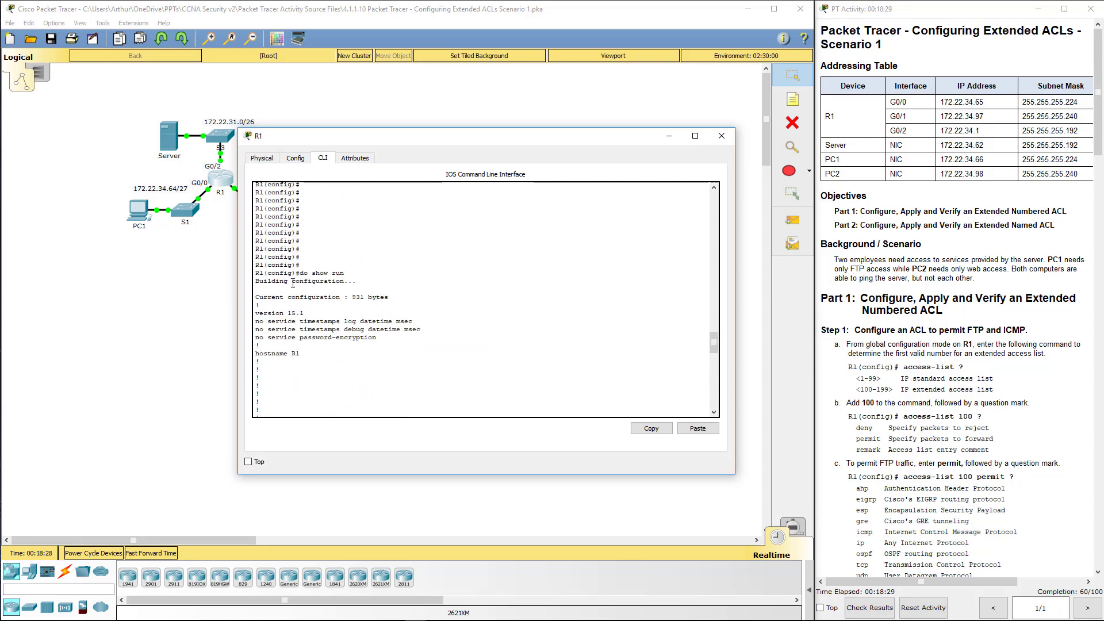
scroll(291, 299, up, 8)
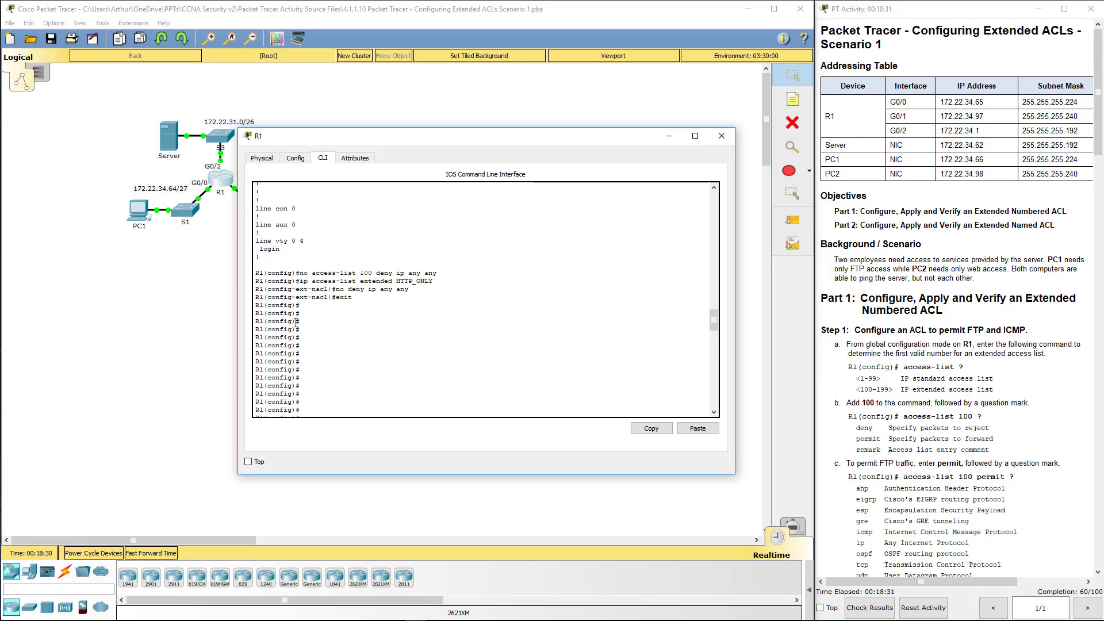
drag(437, 273, 259, 274)
scroll(300, 296, up, 3)
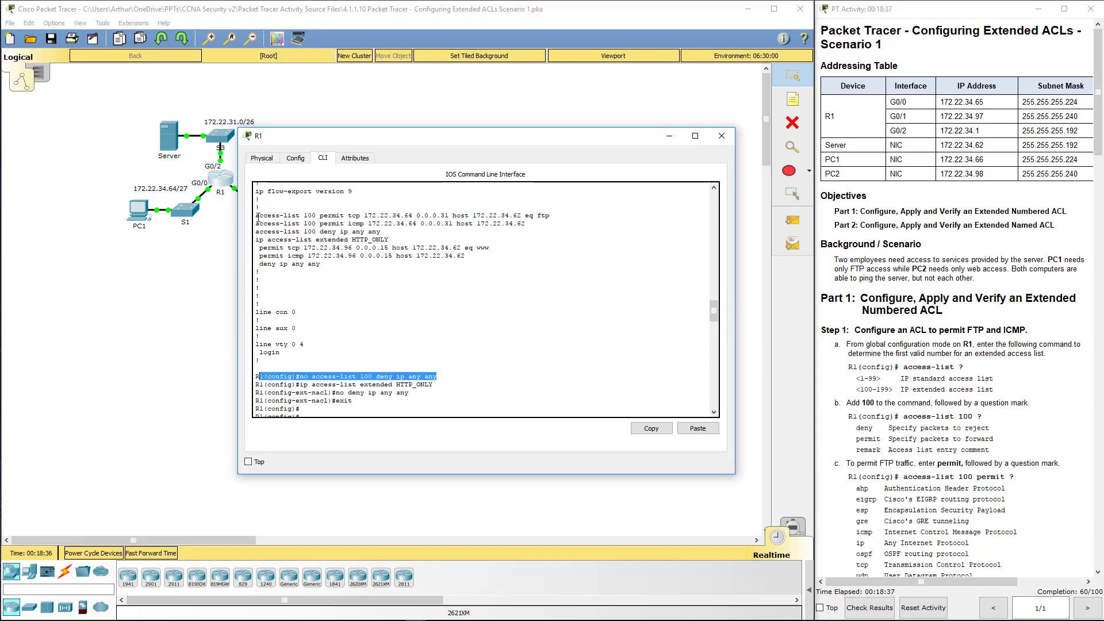
drag(257, 217, 581, 224)
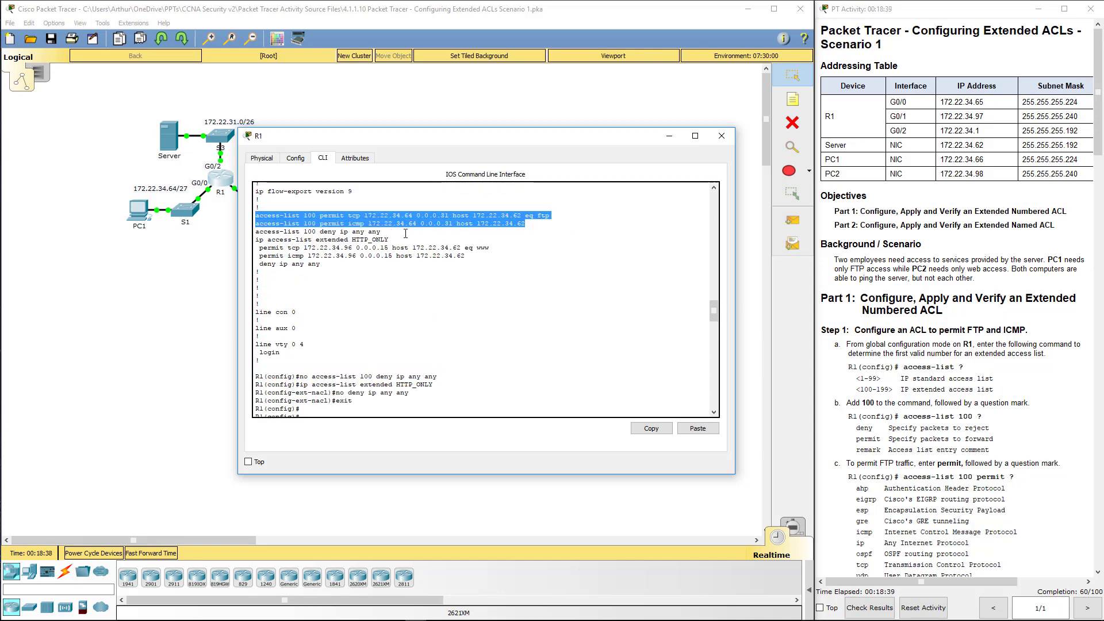
click(651, 428)
key(ctrl+v)
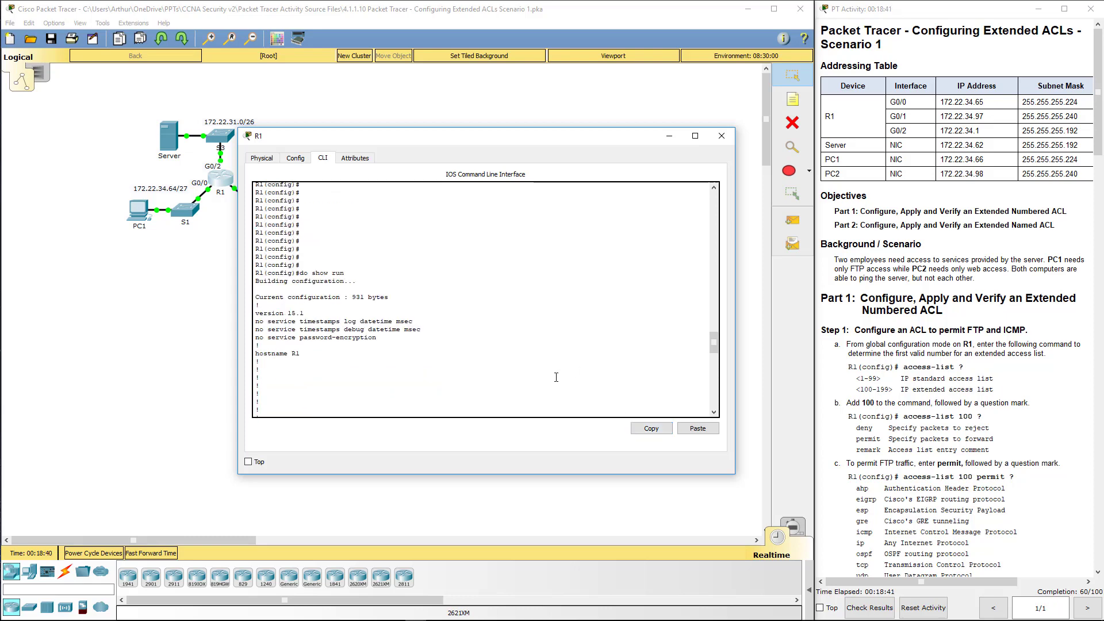
Step: Paste ACL 100's two permit lines into R1's CLI and close the R1 window
click(710, 429)
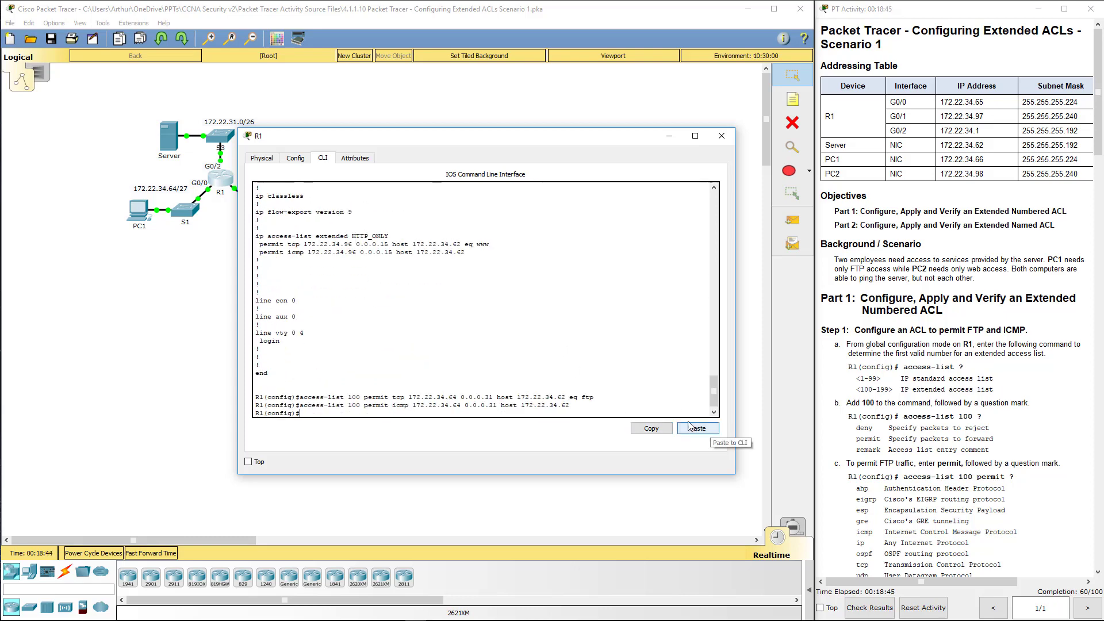
click(721, 136)
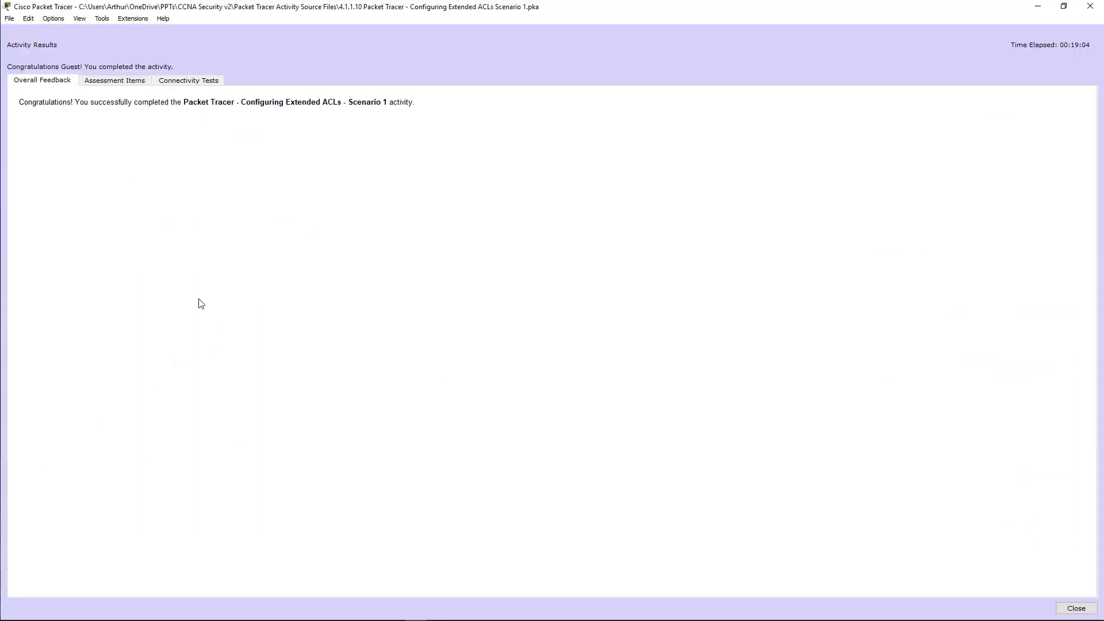
Step: View Assessment Items and select the ACL 100 and HTTP_ONLY rows, both marked Correct
click(108, 82)
click(86, 150)
click(88, 158)
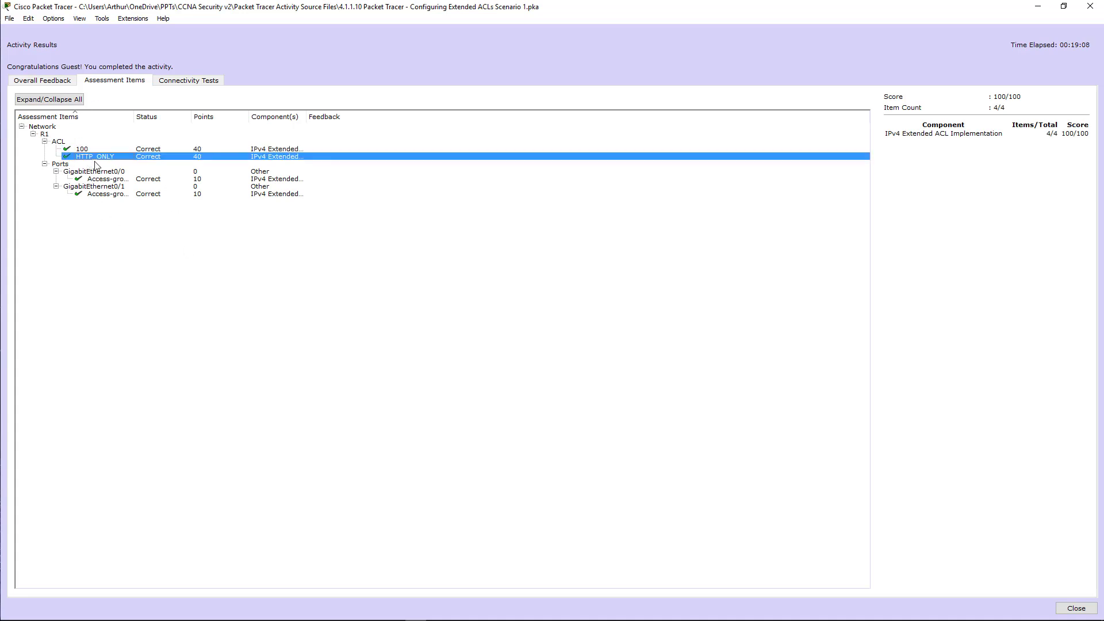